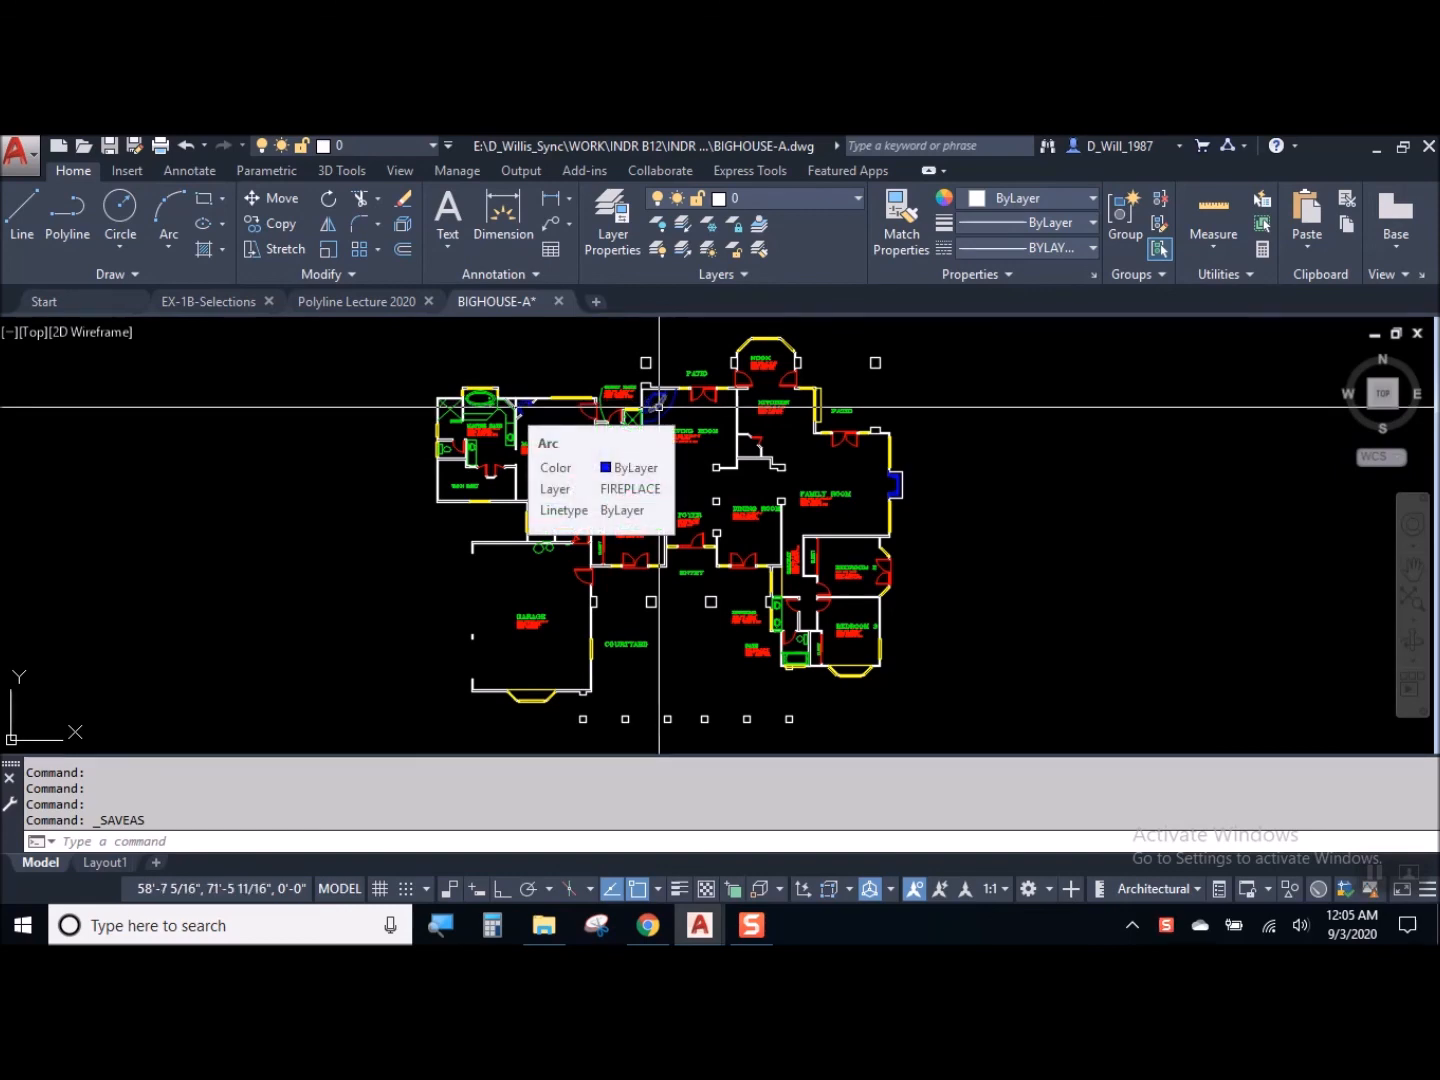
# Inspect the living room's corner fireplace close up, returning to the full floor plan between and after the close views
pyautogui.scroll(10, 659, 406)
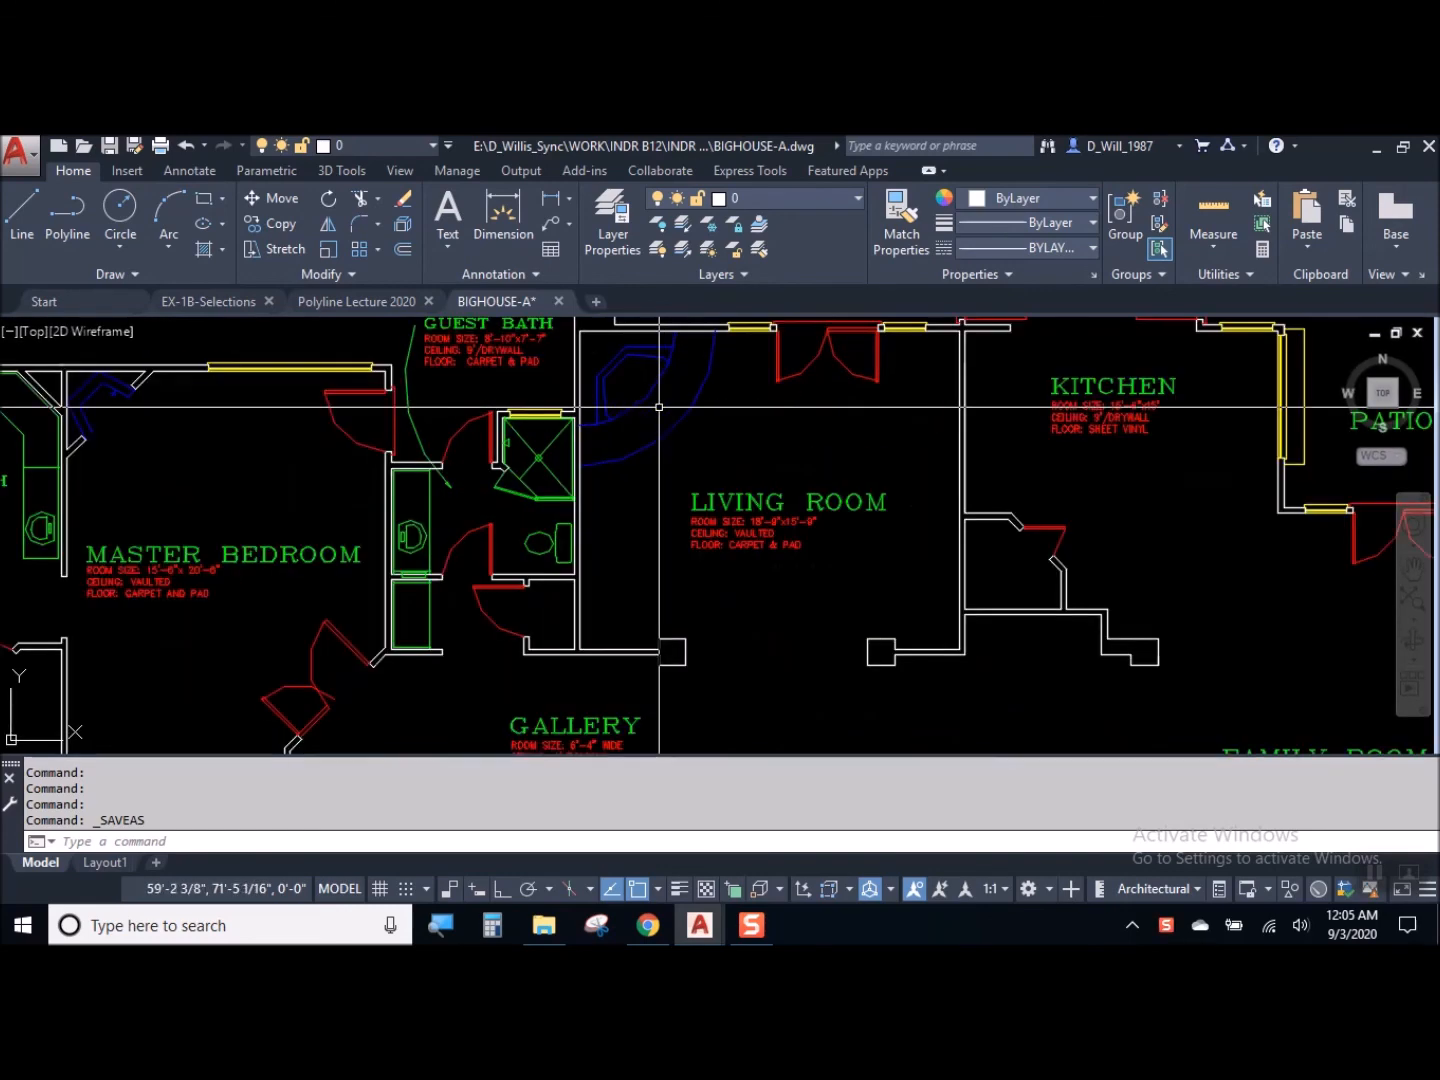
pyautogui.scroll(8, 659, 406)
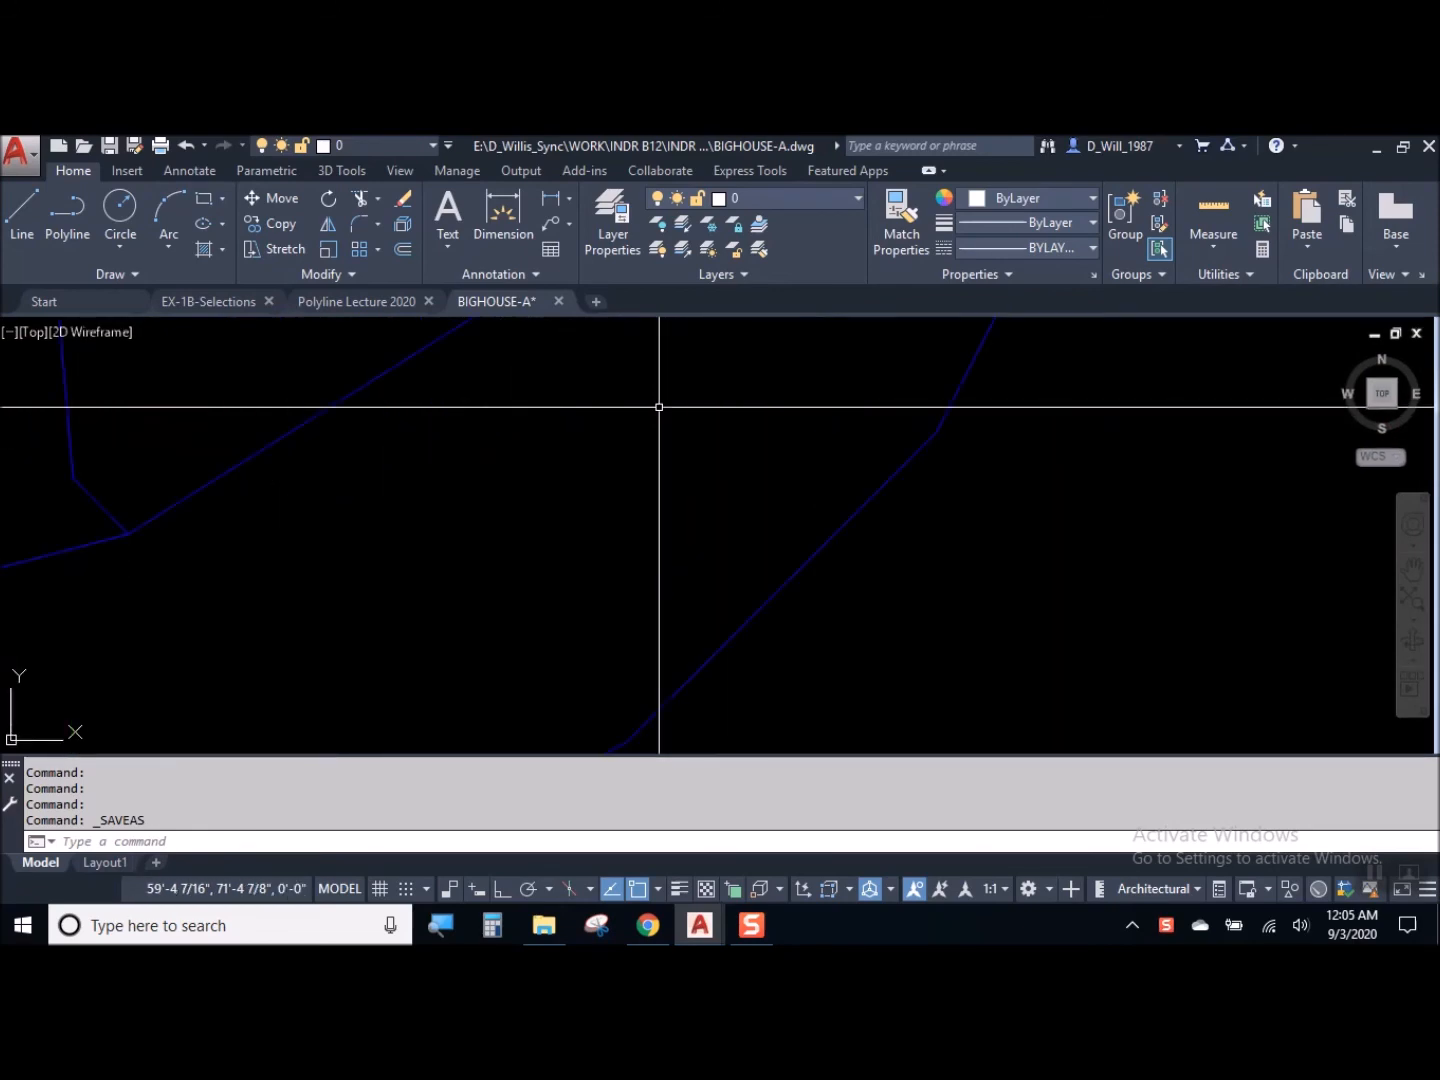
pyautogui.scroll(-15, 659, 406)
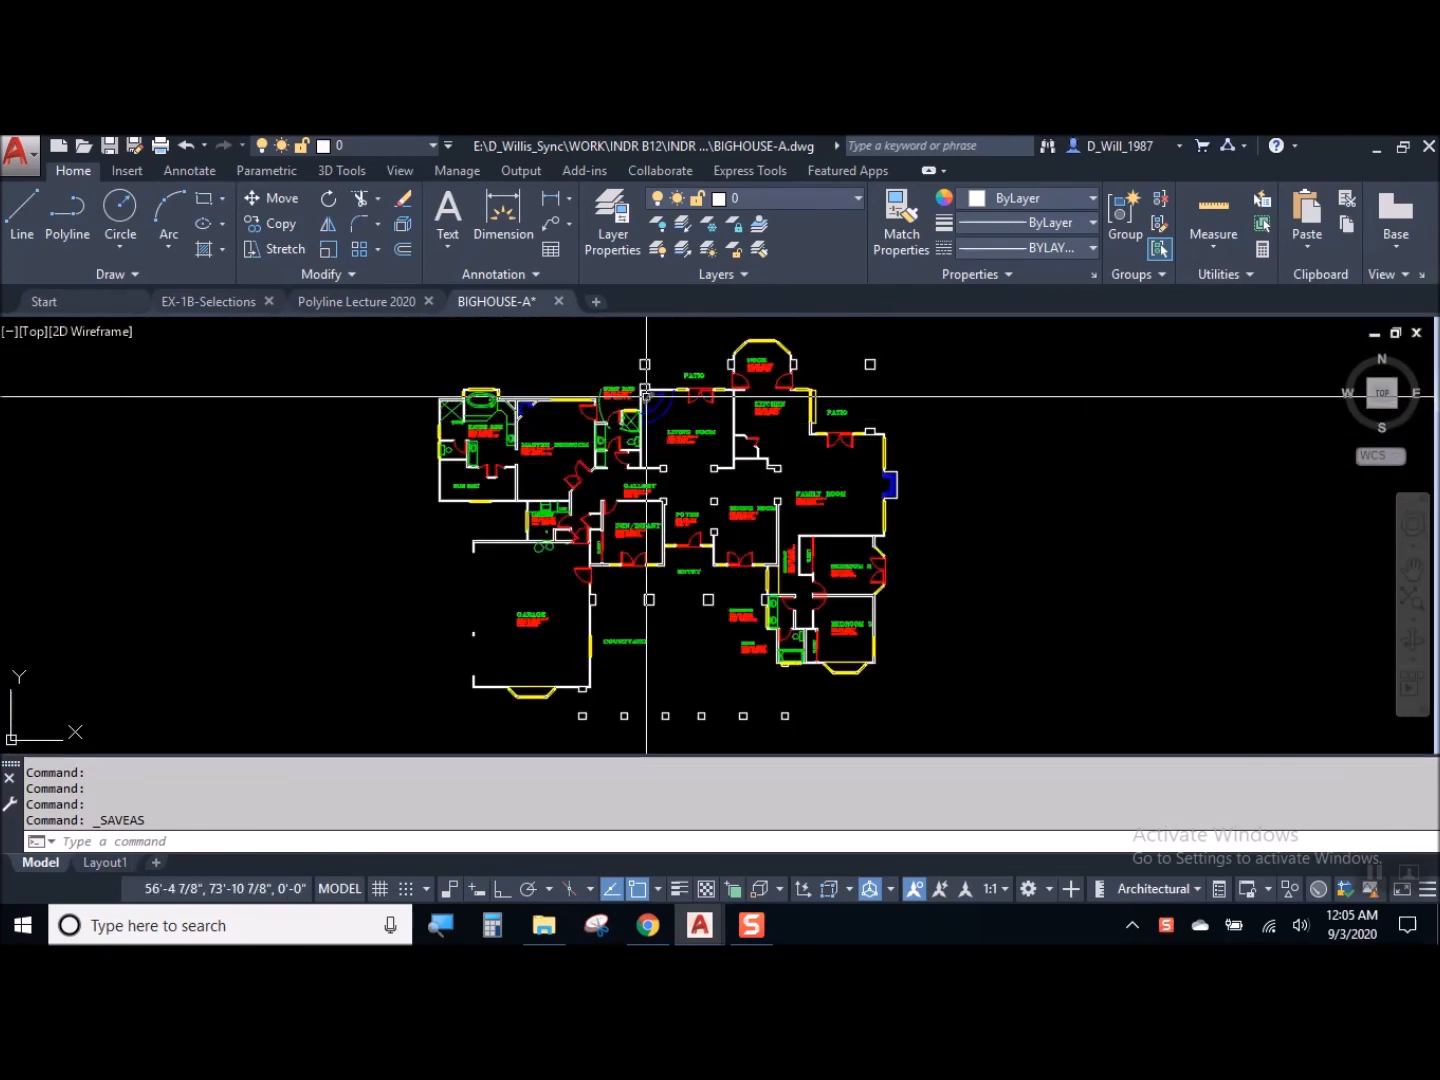
pyautogui.scroll(8, 646, 396)
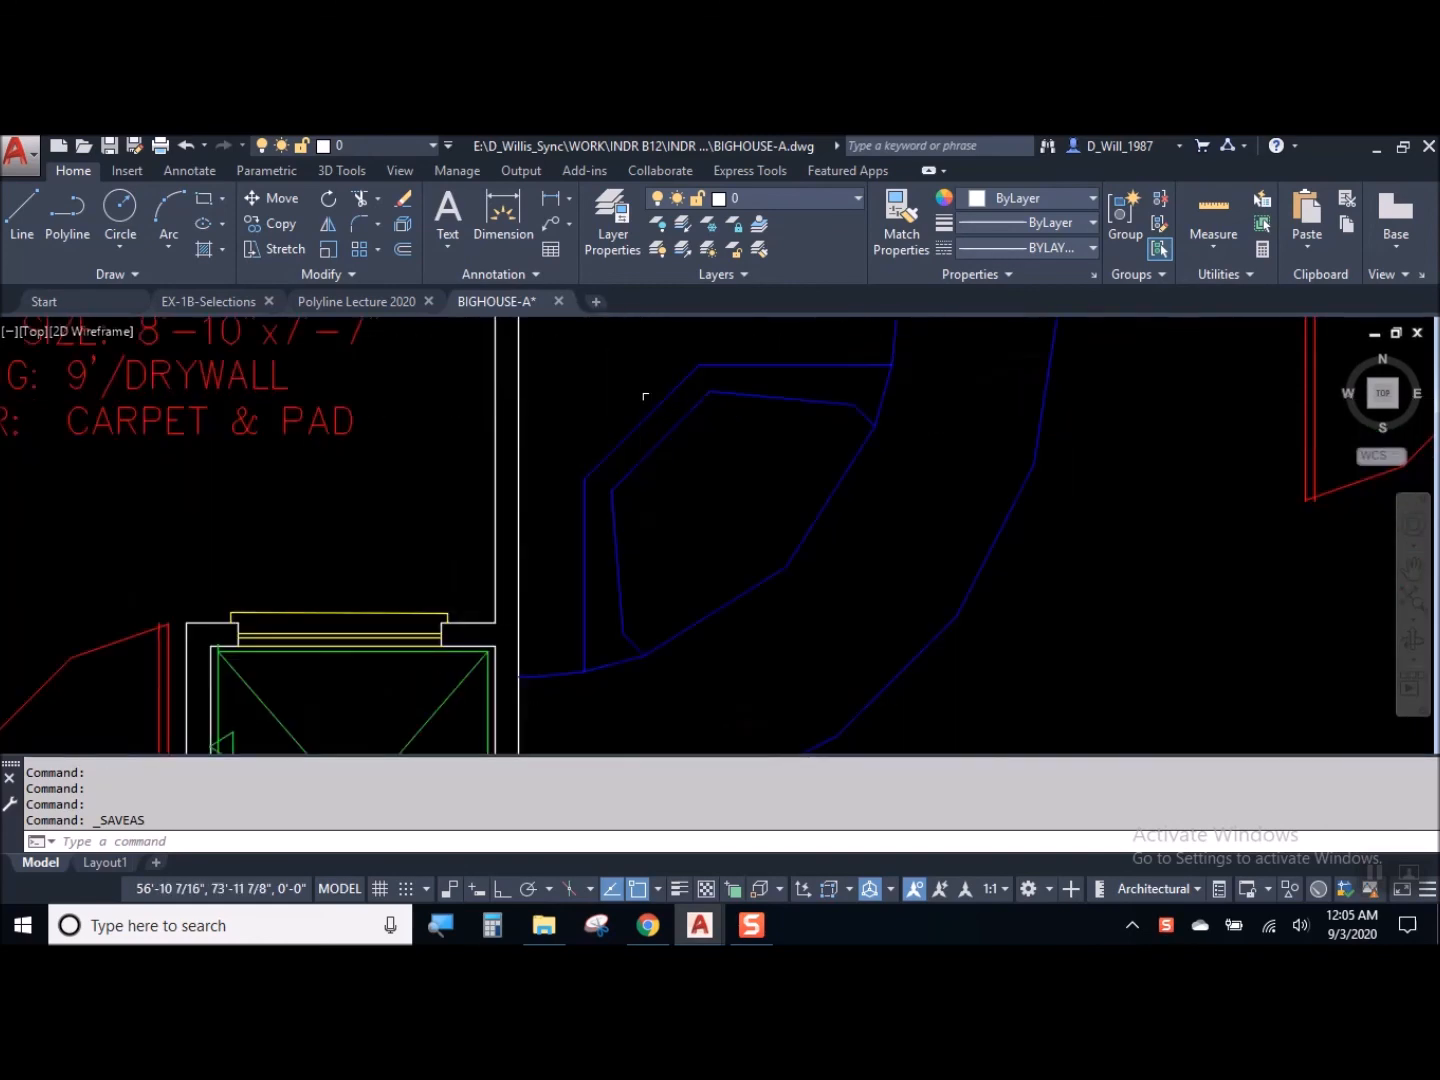
pyautogui.scroll(-10, 646, 396)
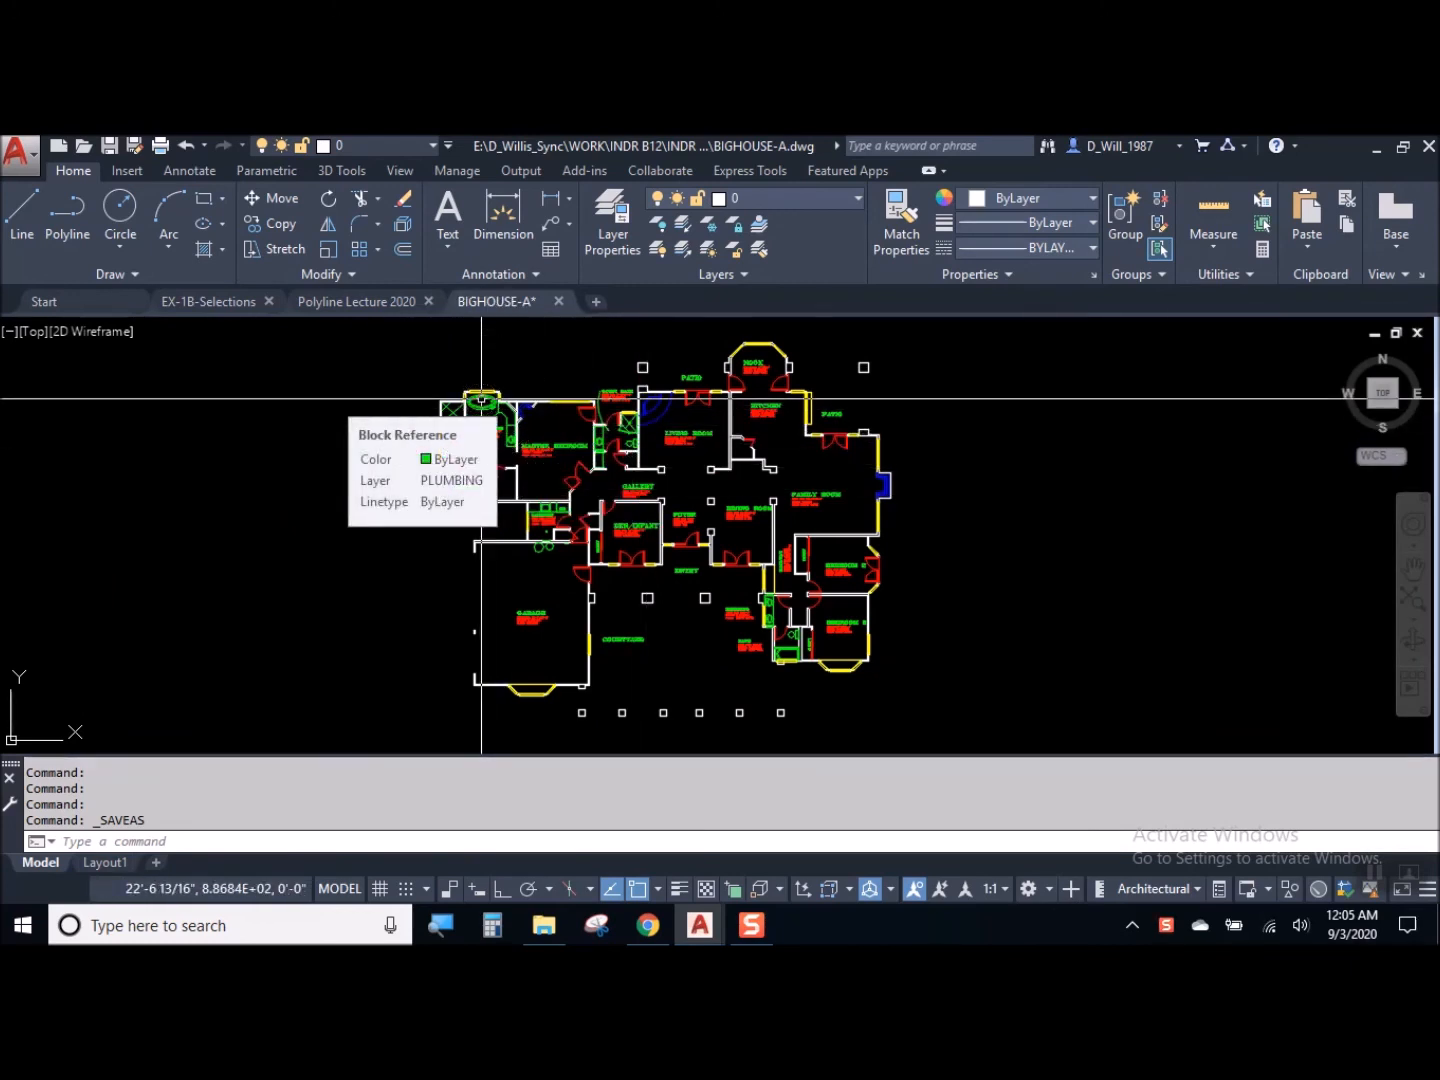
# Examine the master bath tub closely, and bring the living room, kitchen and nook into view
pyautogui.scroll(2, 481, 398)
pyautogui.scroll(10, 481, 398)
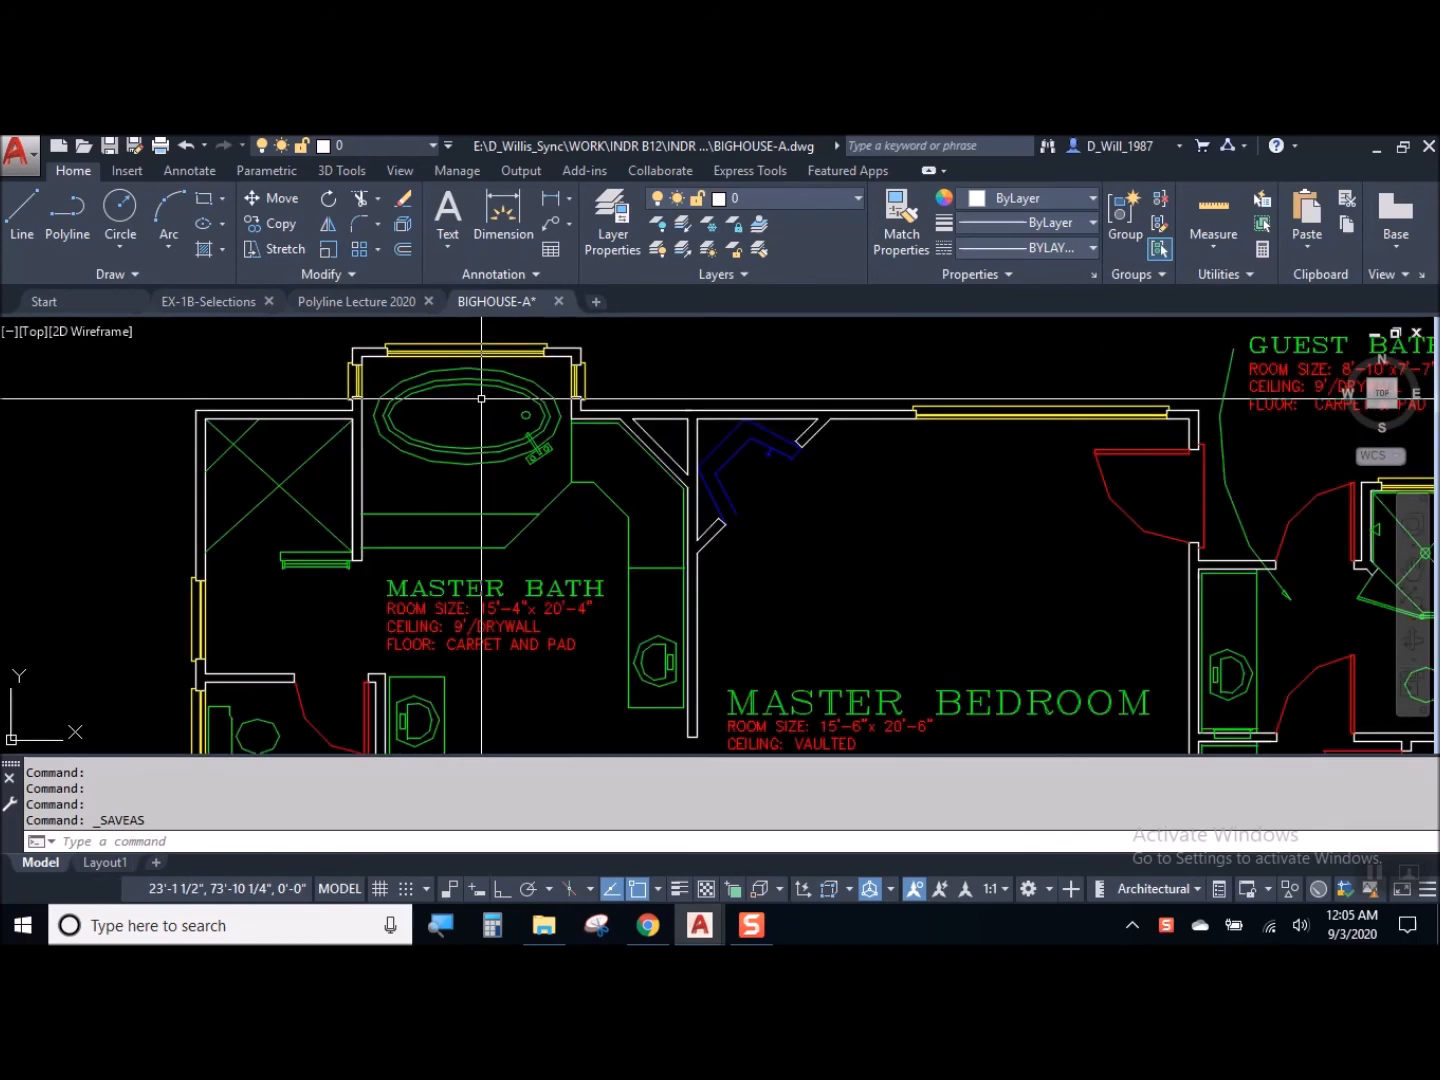
pyautogui.scroll(4, 481, 398)
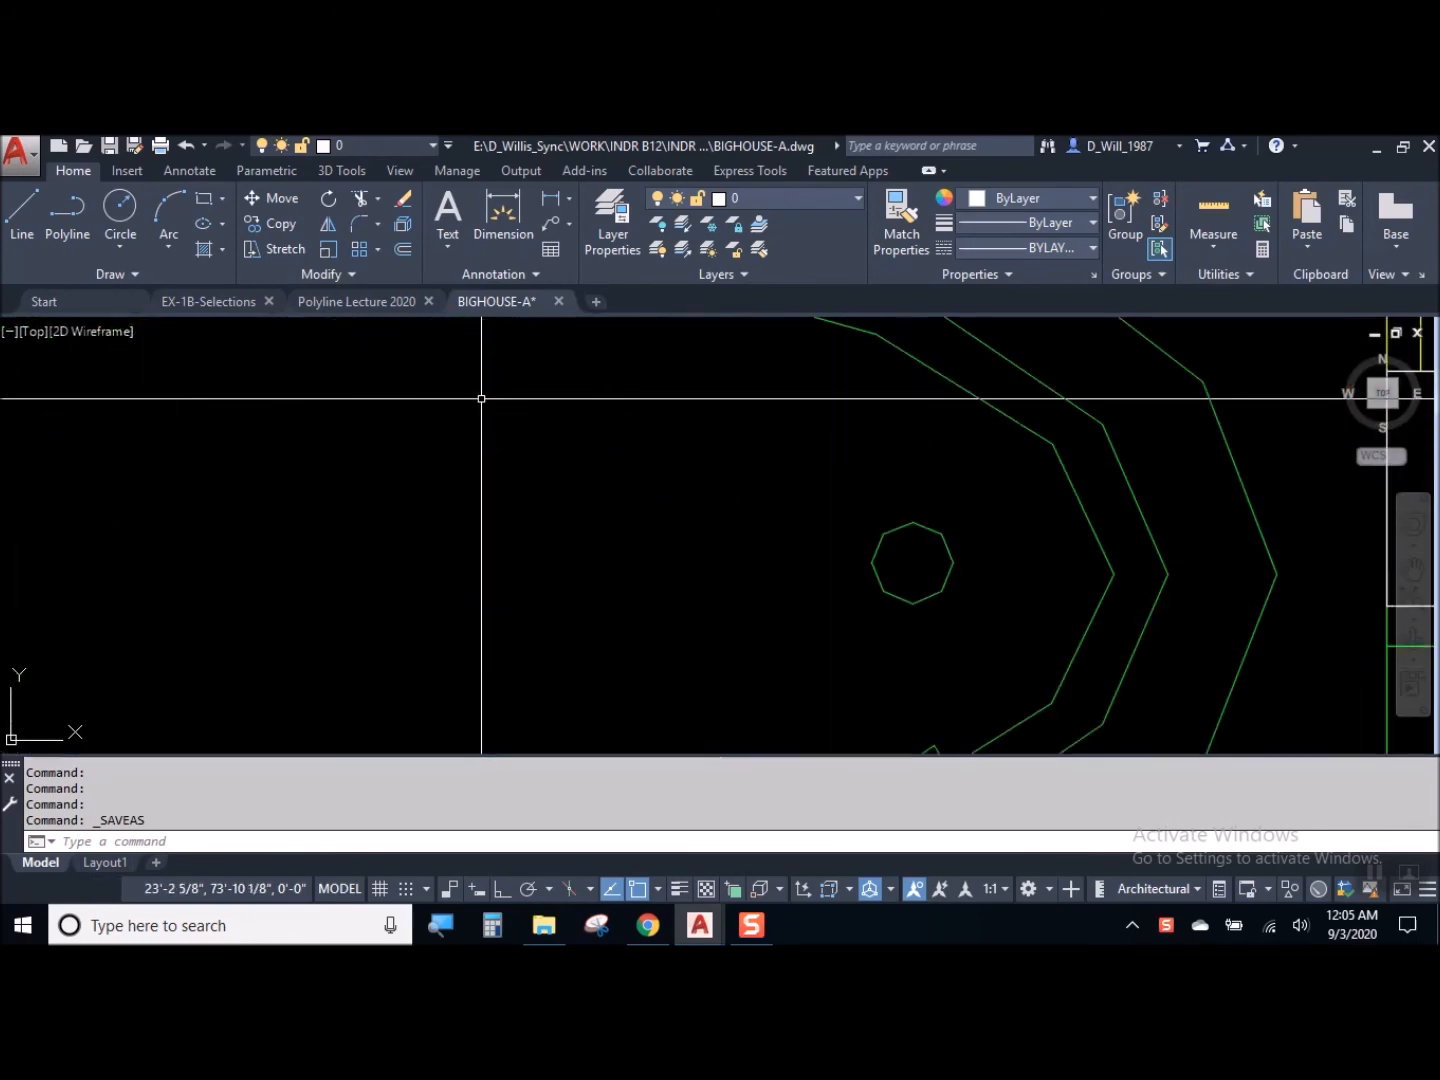
pyautogui.scroll(-6, 481, 398)
pyautogui.scroll(-7, 481, 398)
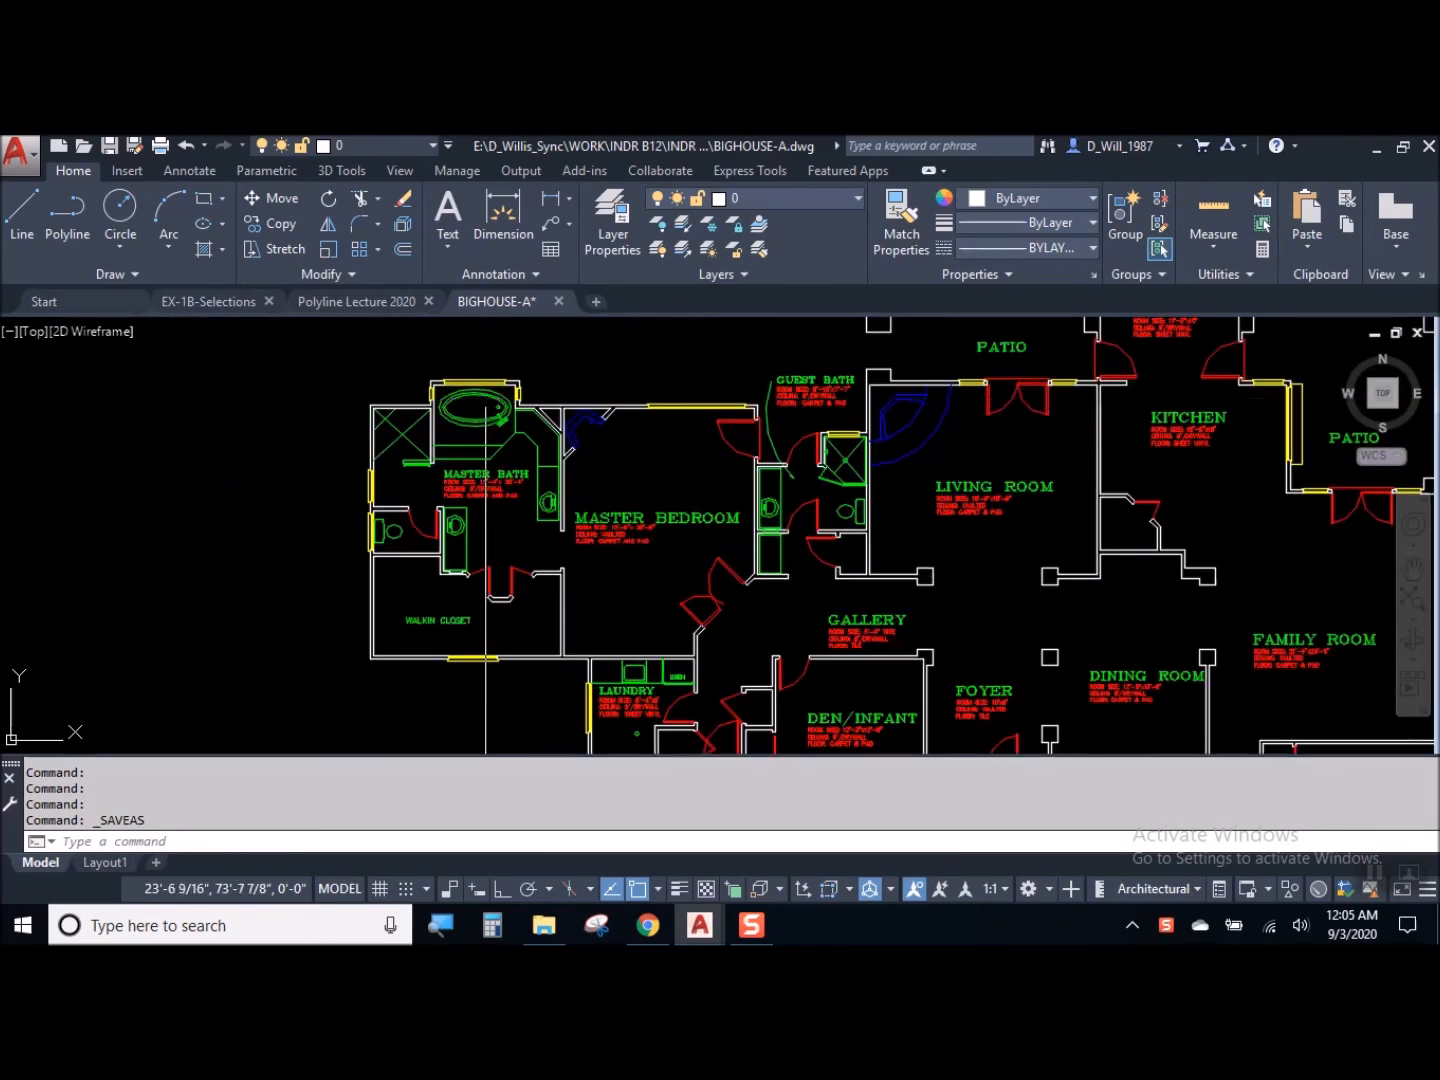
pyautogui.moveTo(1038, 486); pyautogui.dragTo(816, 564, button='middle')
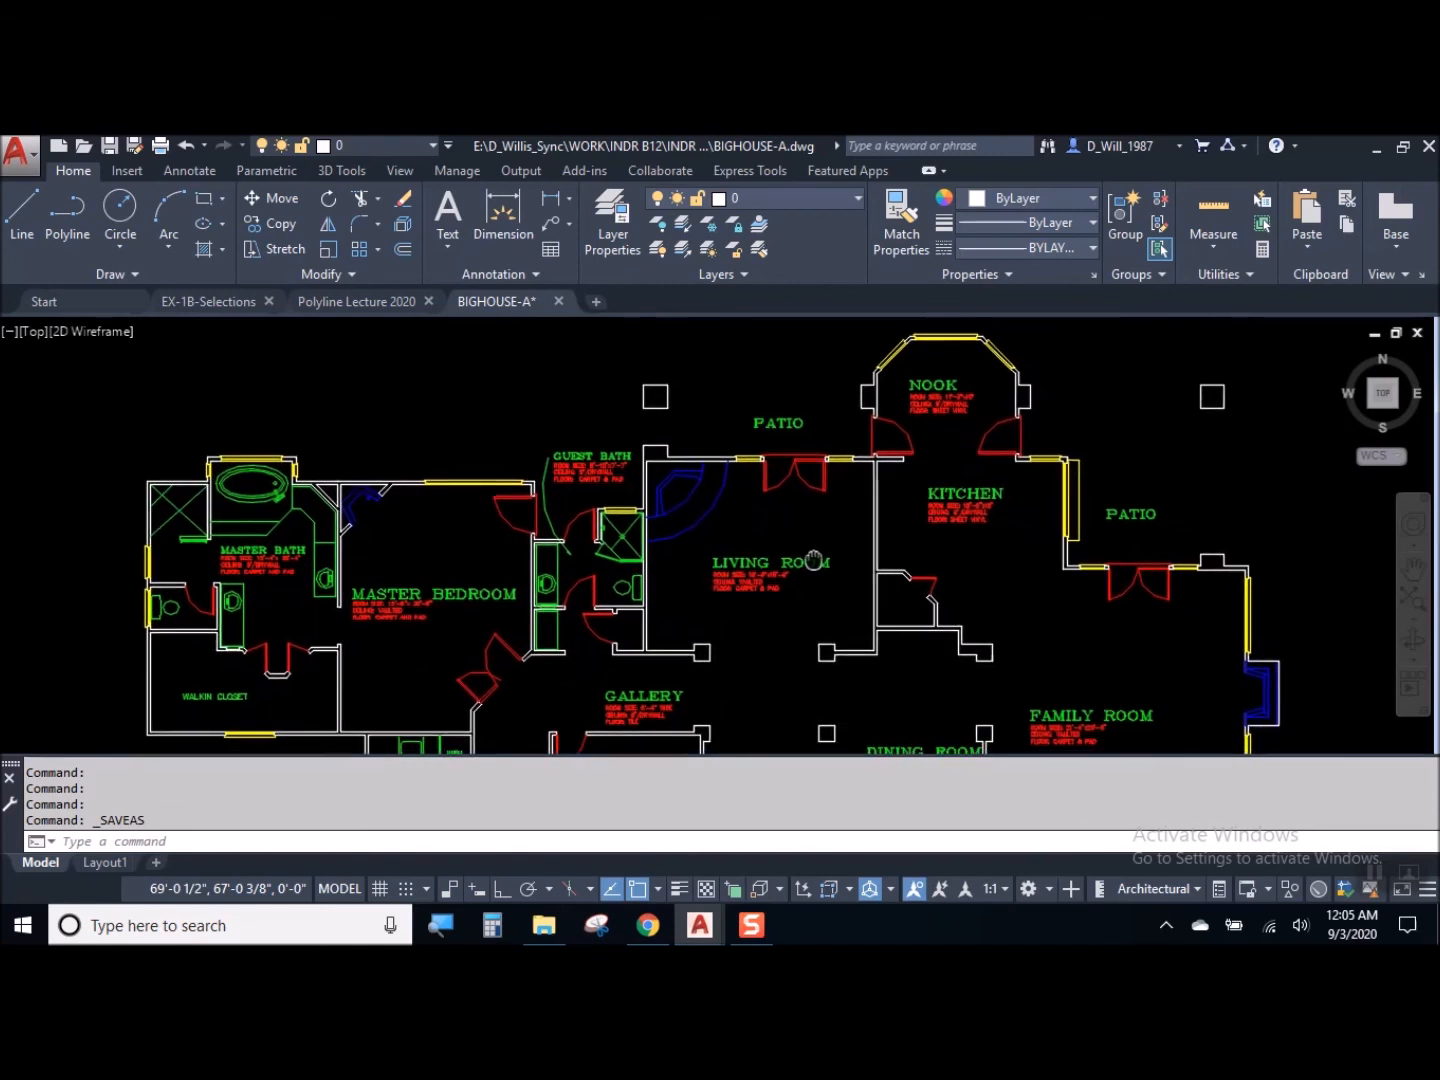
pyautogui.moveTo(818, 565)
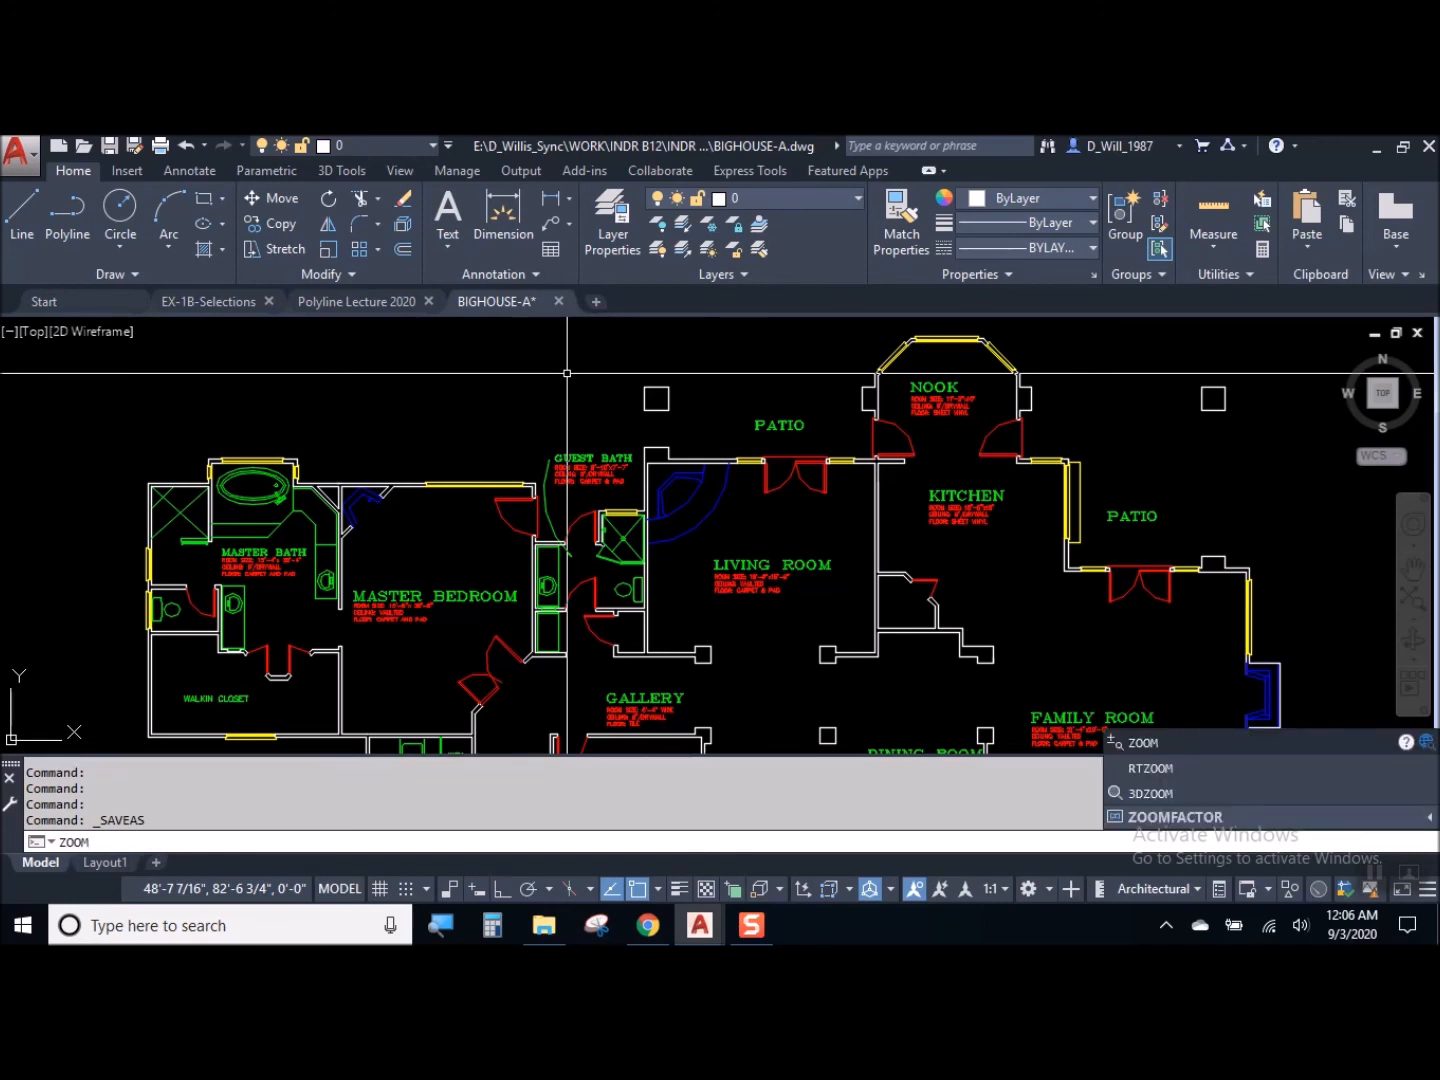
pyautogui.press('Return')
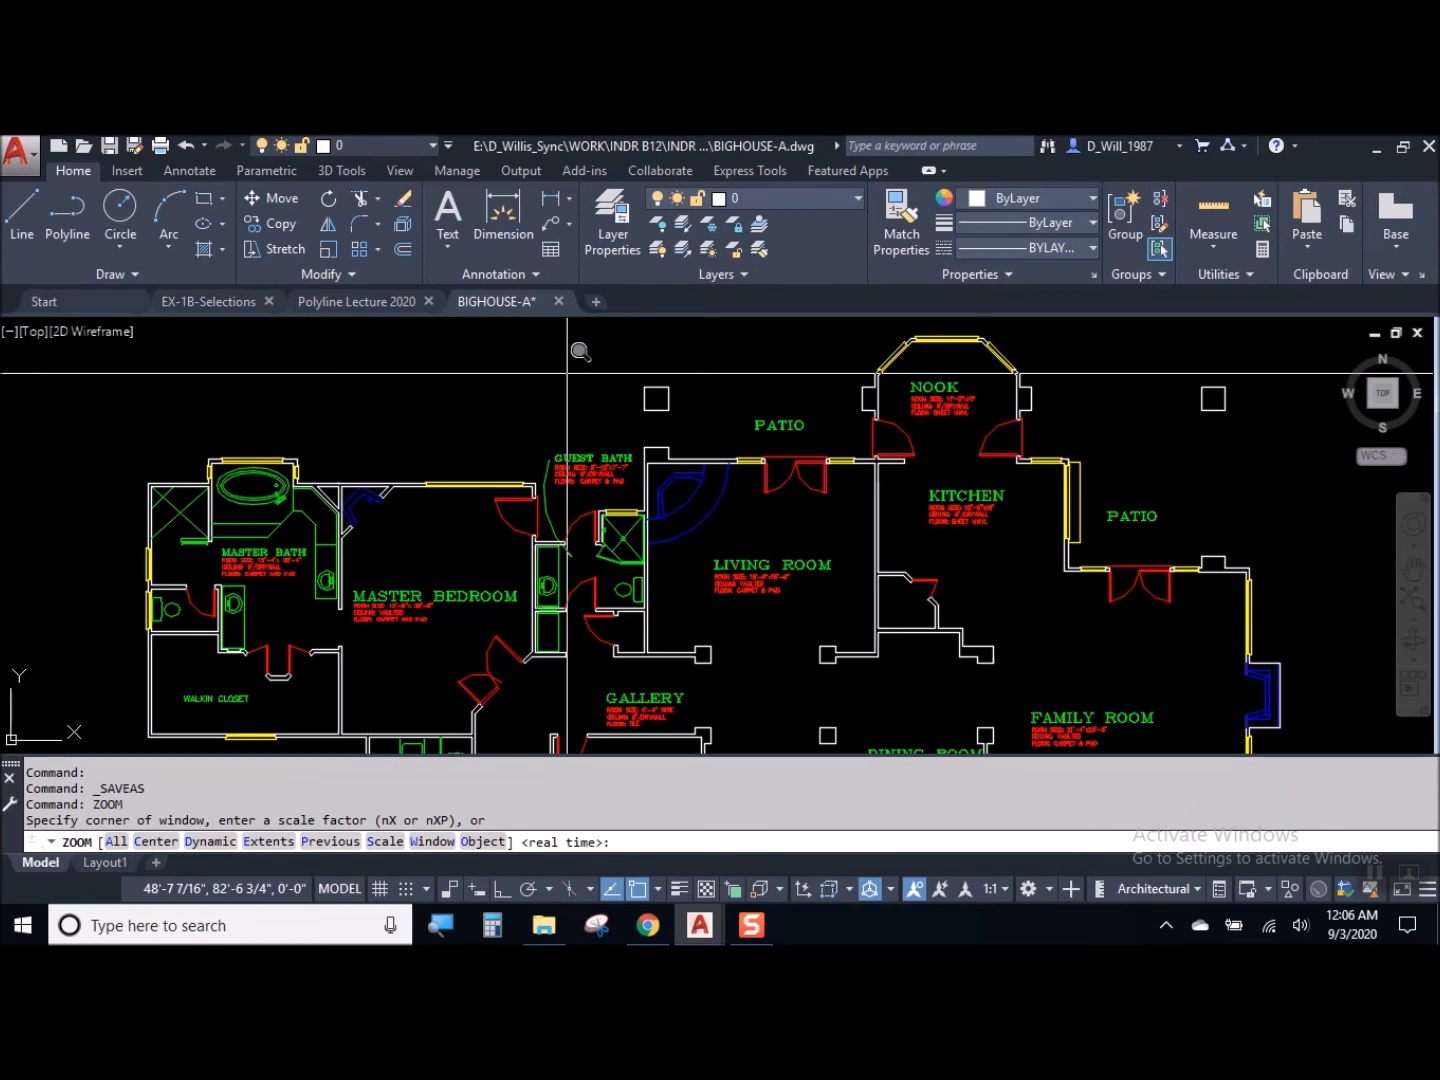
pyautogui.press('Escape')
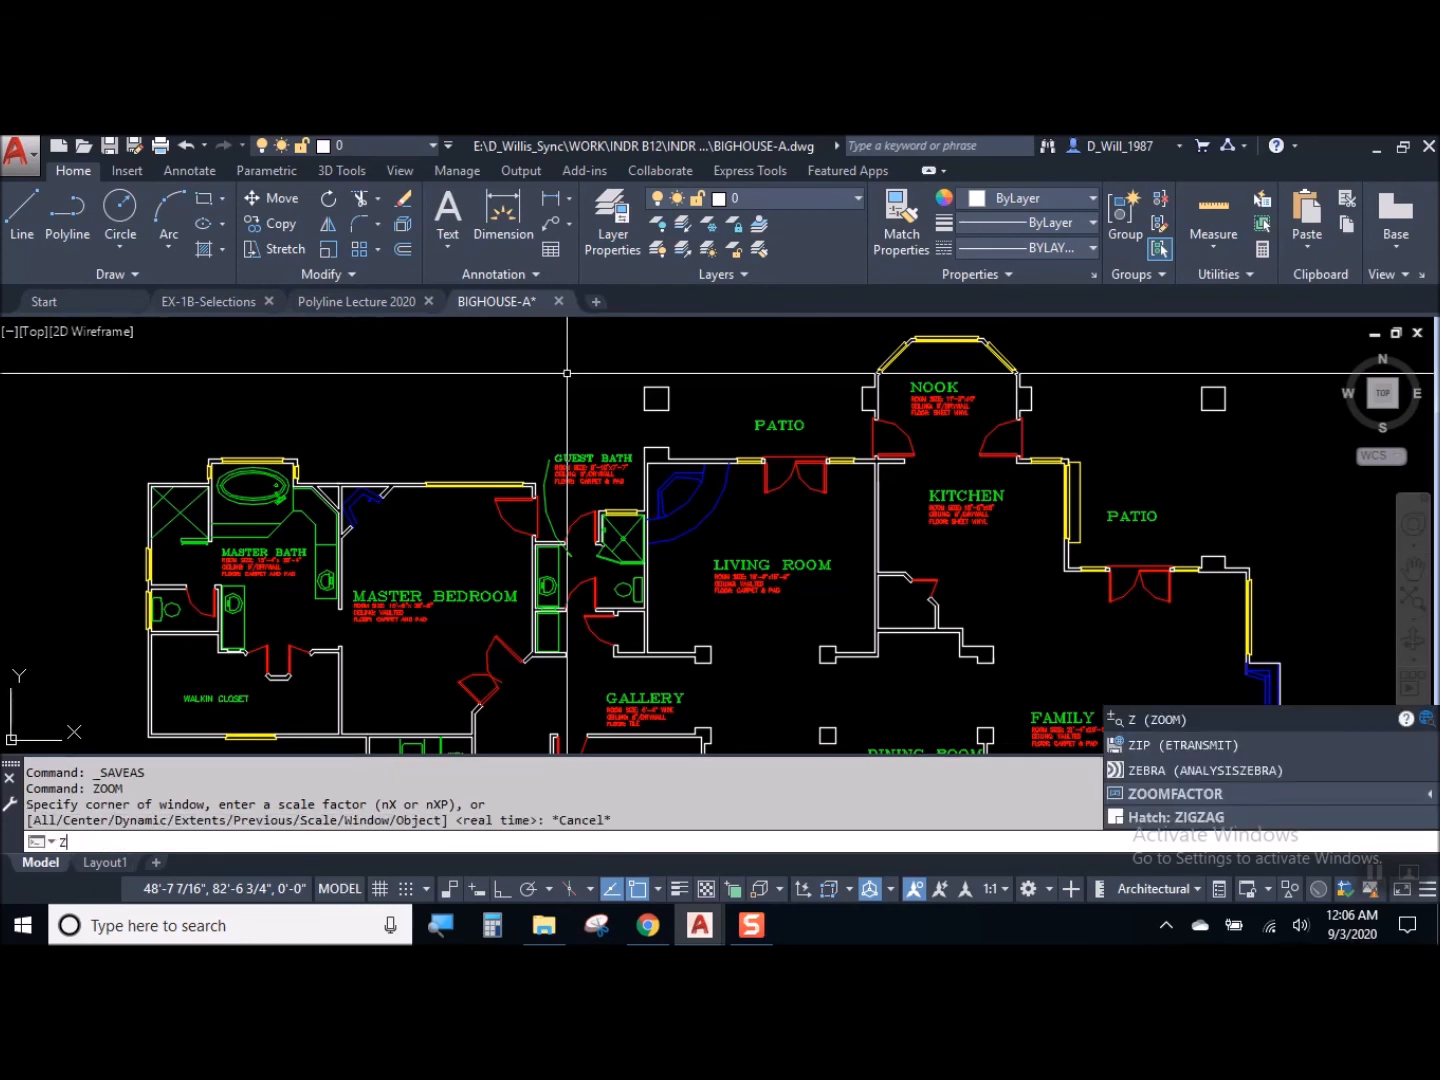
pyautogui.press('Return')
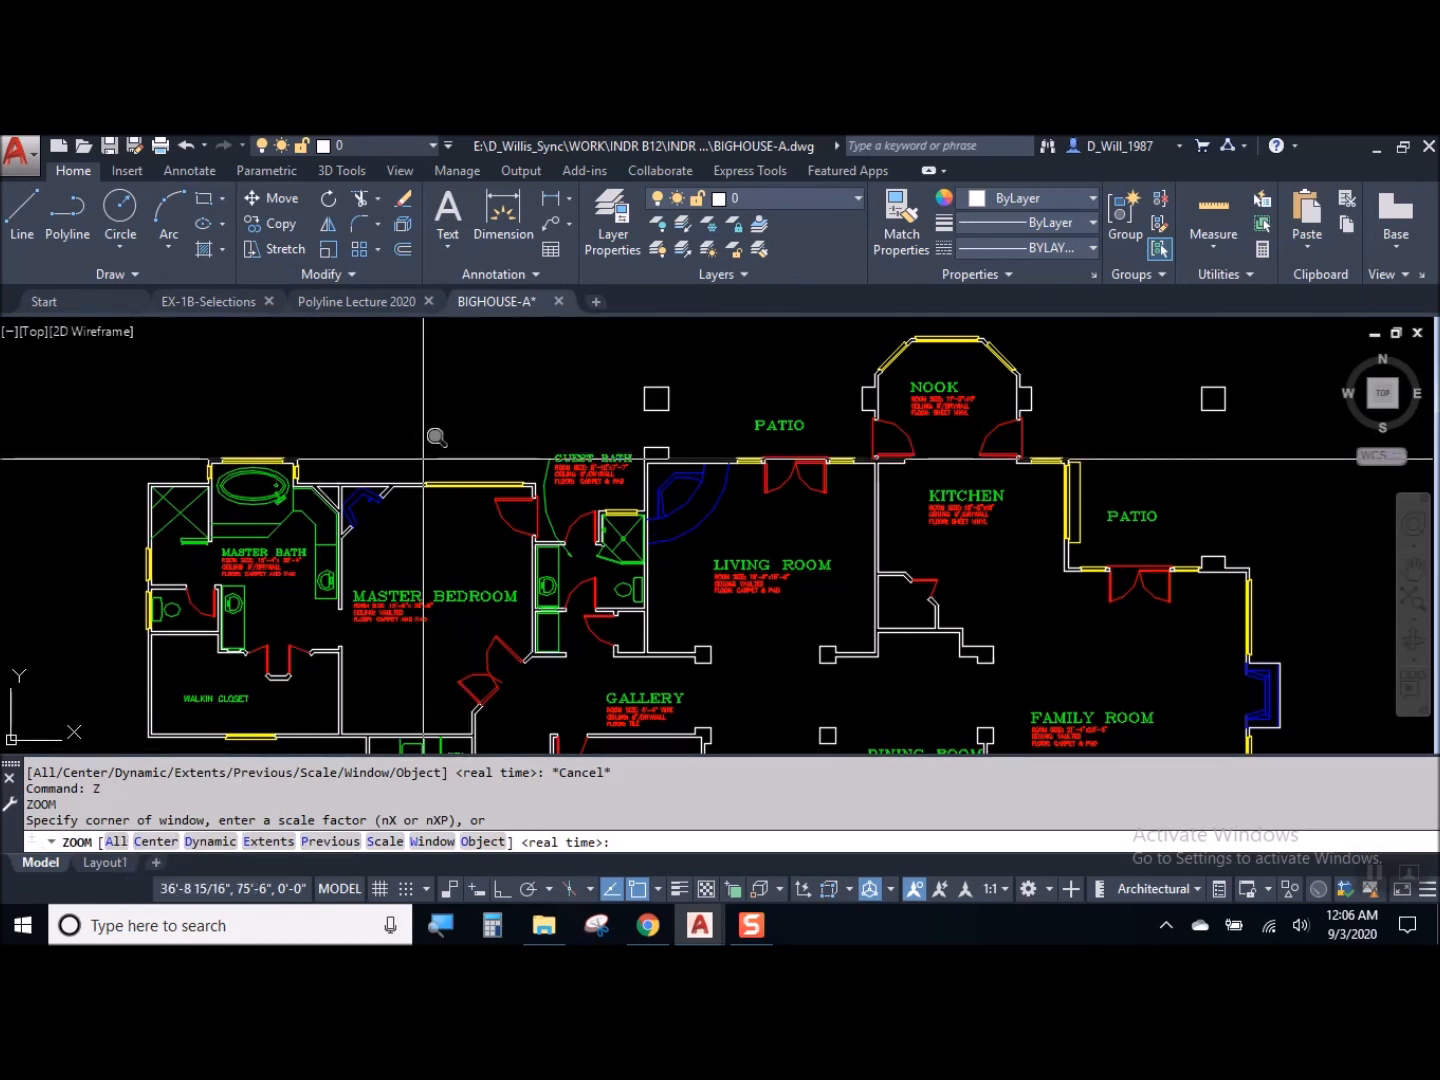
pyautogui.press('Escape')
# Zoom in around the master bedroom's upper wall, and show the entire drawing using the Zoom command's All option
pyautogui.scroll(4, 386, 470)
pyautogui.moveTo(386, 485); pyautogui.dragTo(475, 441, button='middle')
pyautogui.press('Return')
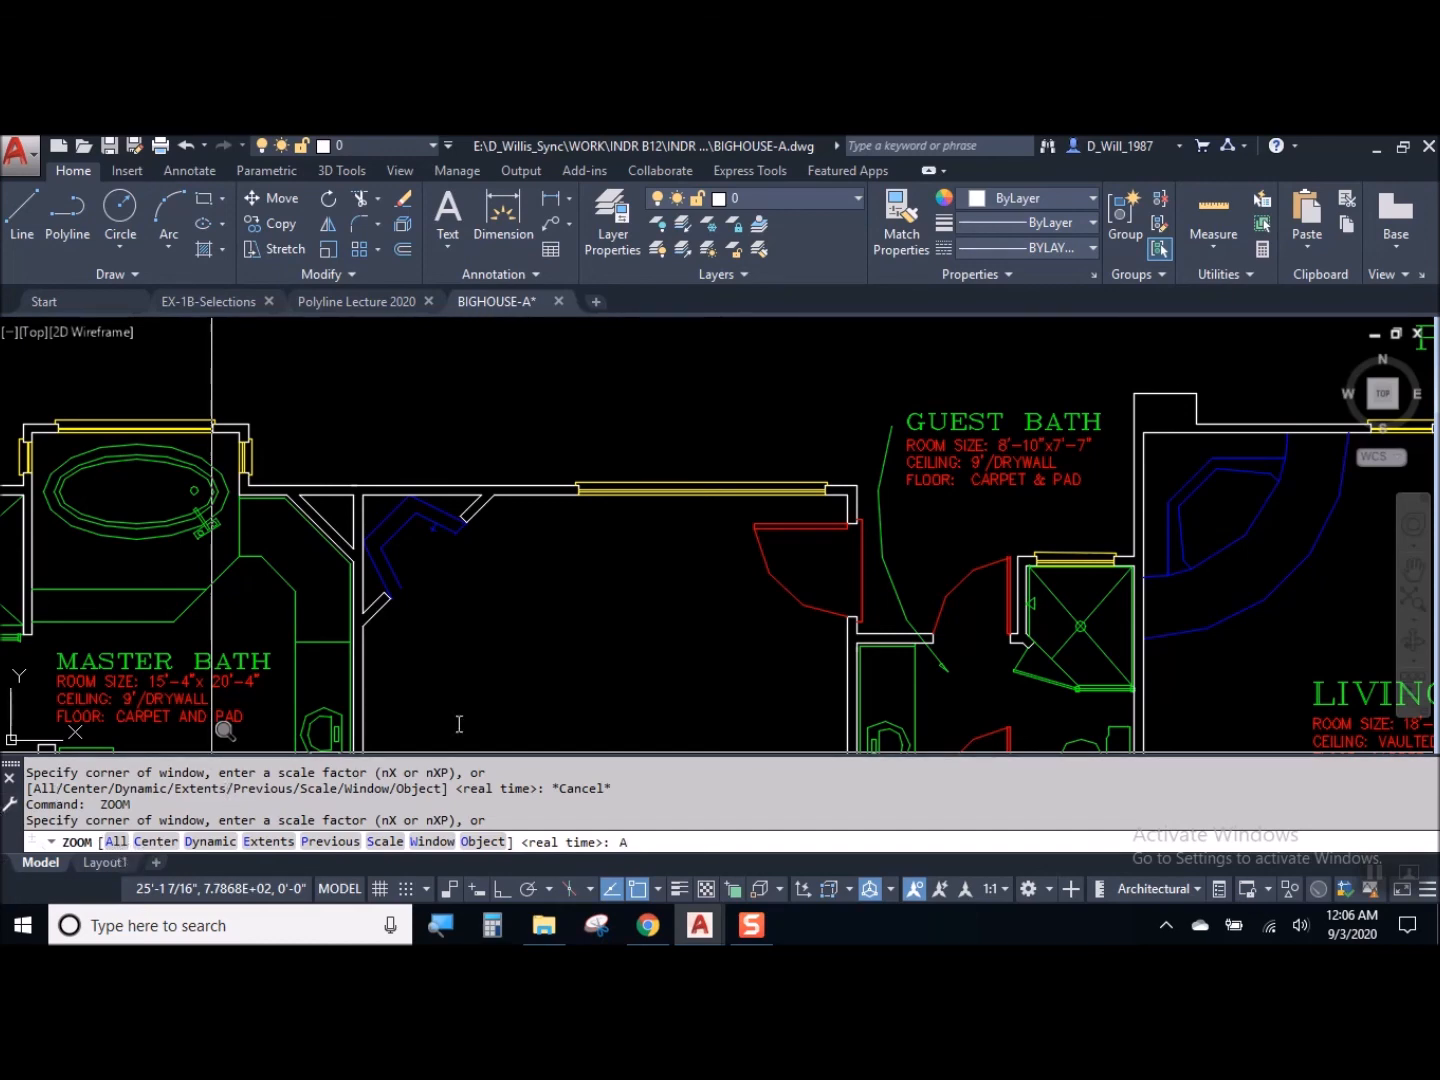
pyautogui.press('Return')
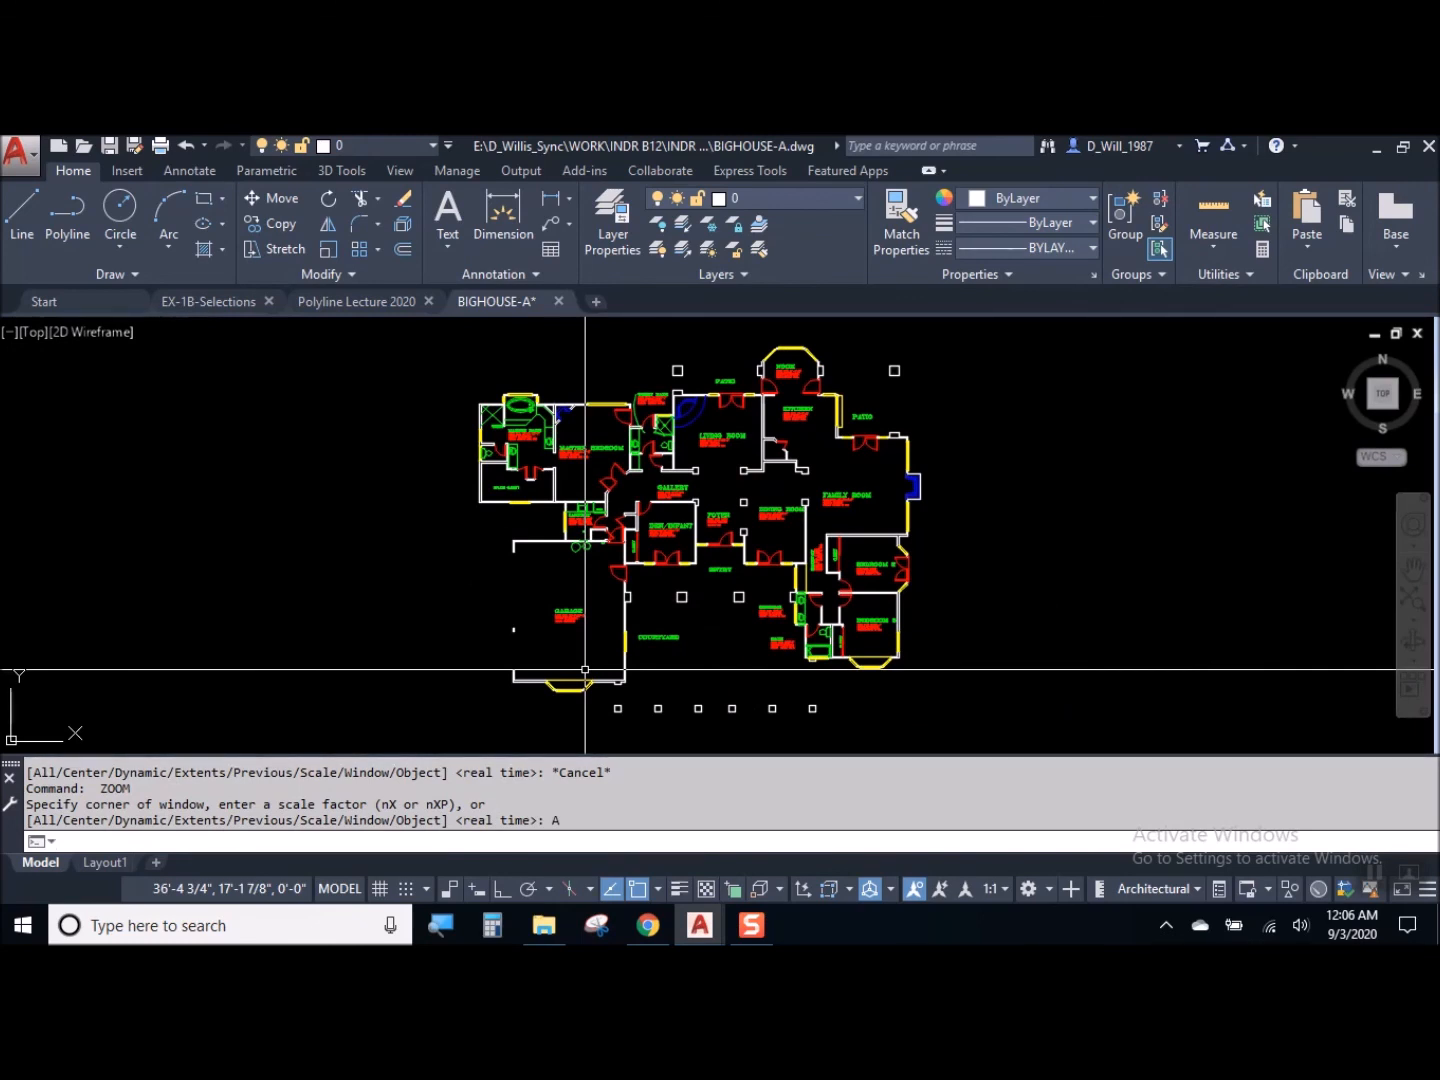
# Zoom in closely on the master bath shower corner, and return to the whole floor plan with Zoom All
pyautogui.scroll(1, 585, 669)
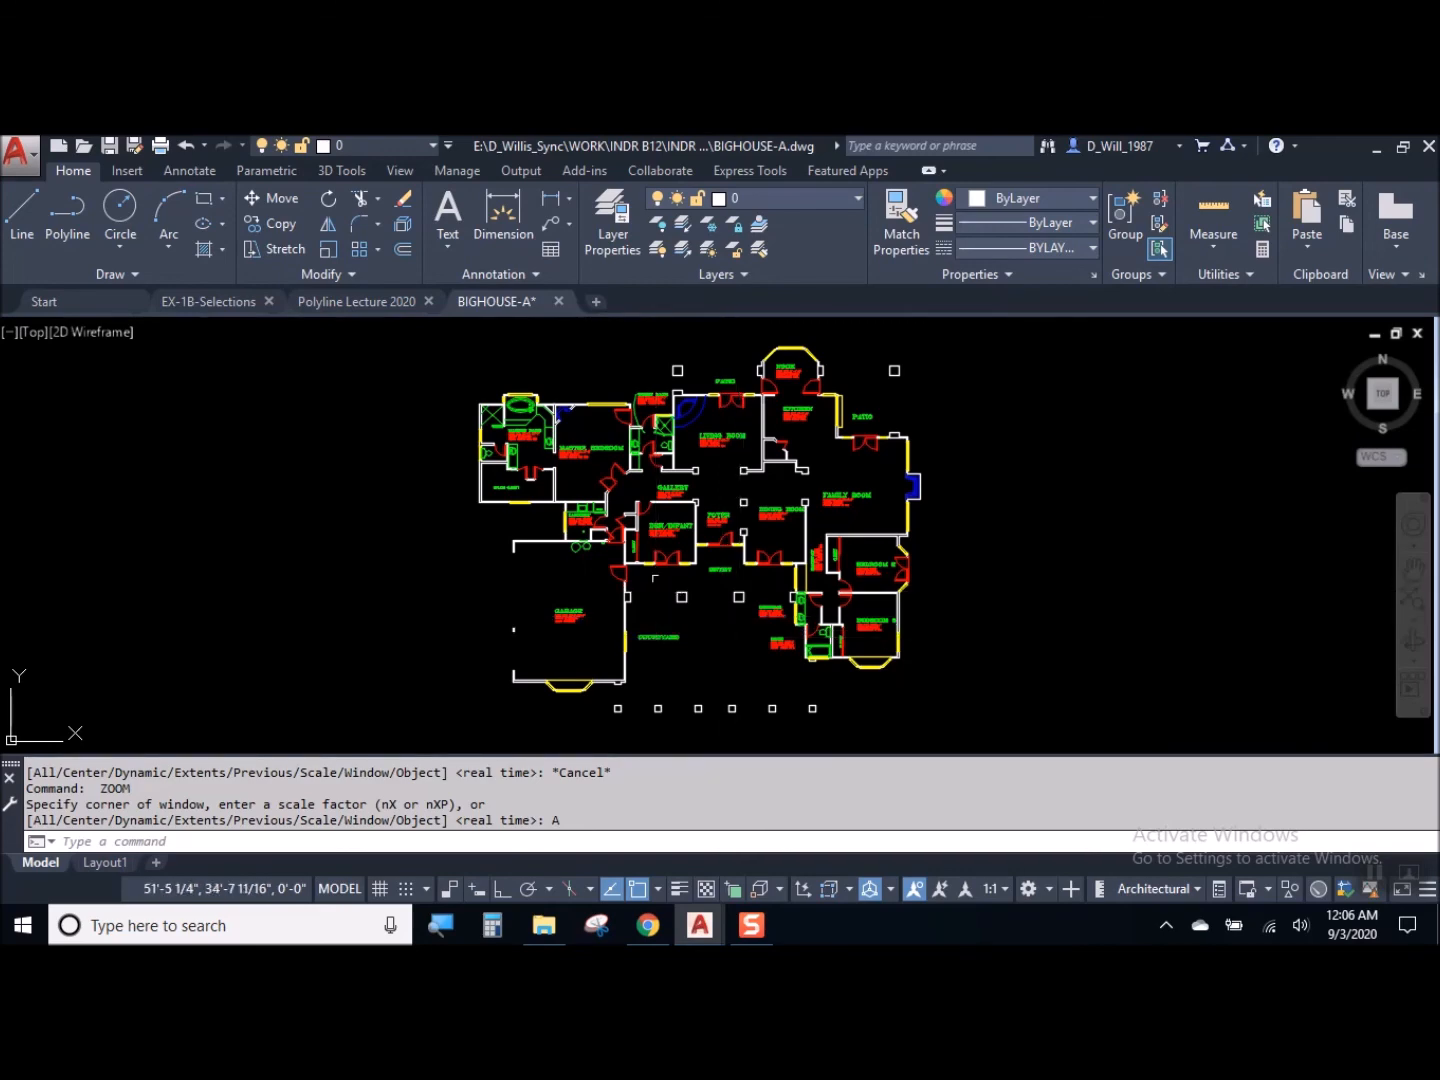
pyautogui.scroll(8, 430, 440)
pyautogui.scroll(8, 482, 555)
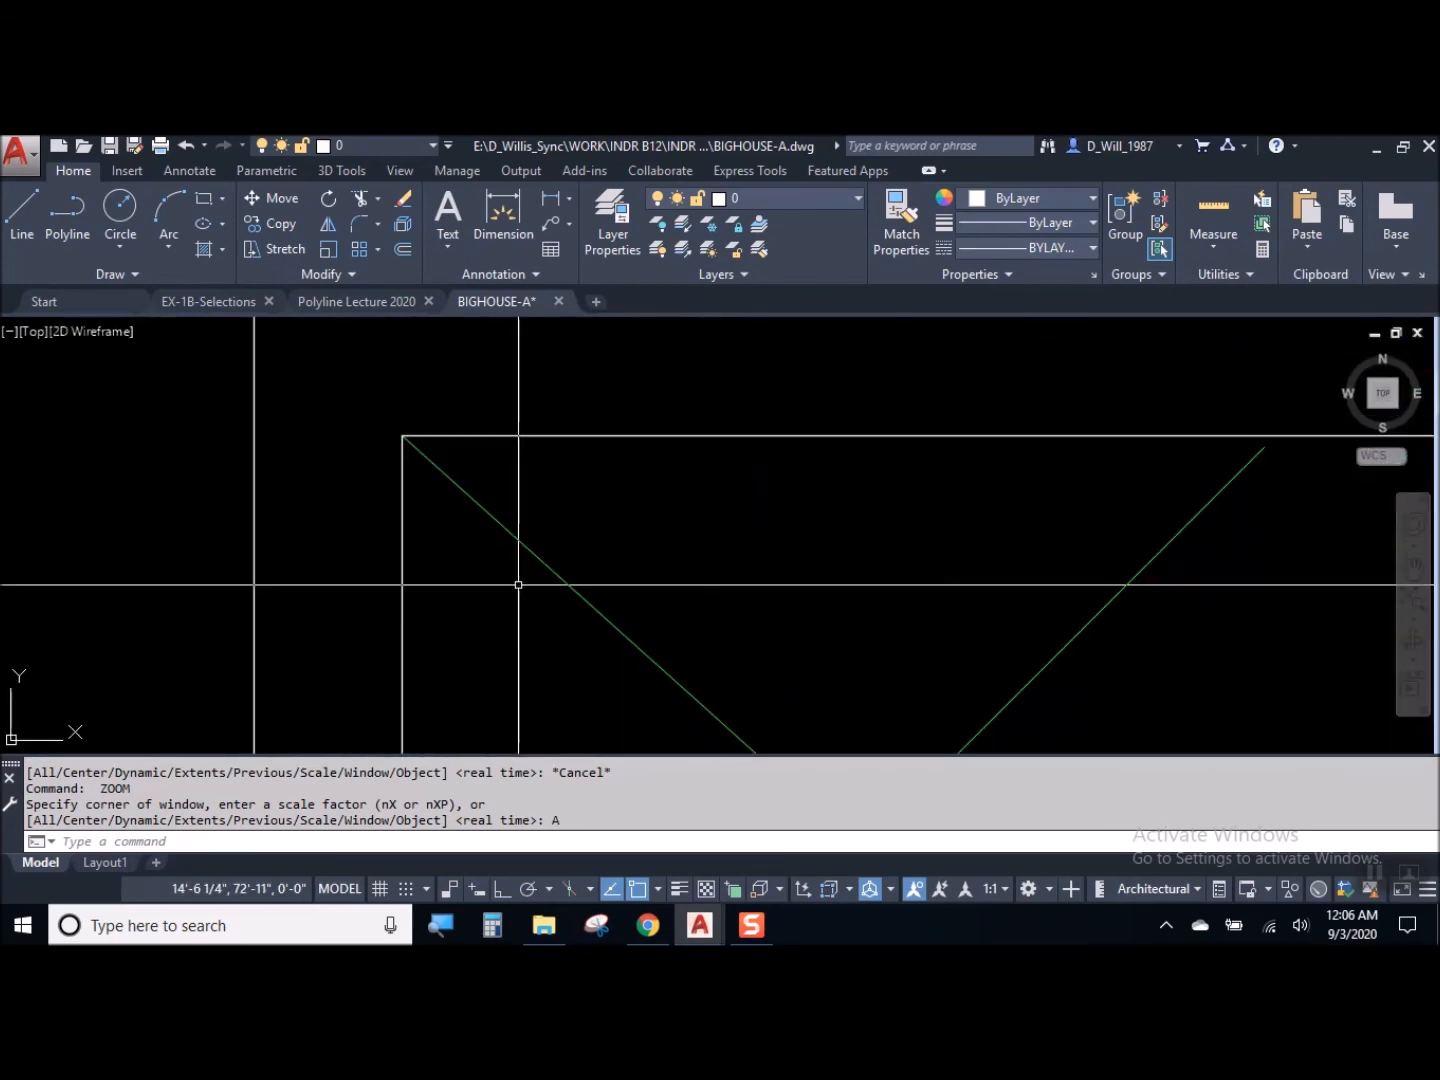
pyautogui.write('z')
pyautogui.press('Return')
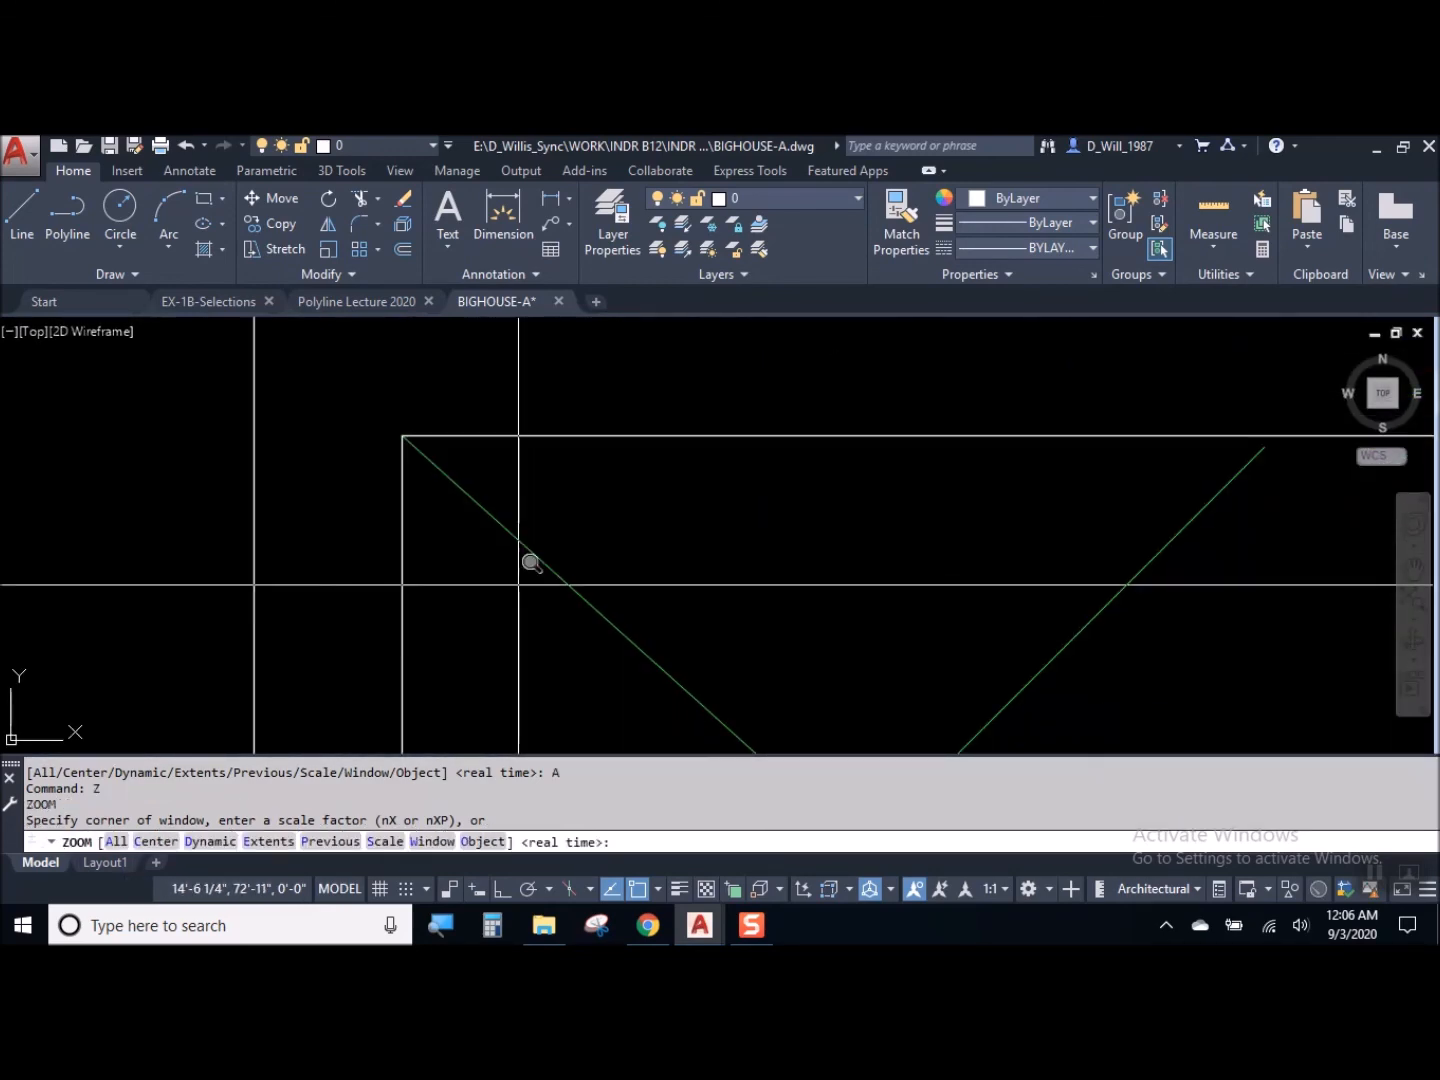
pyautogui.press('Return')
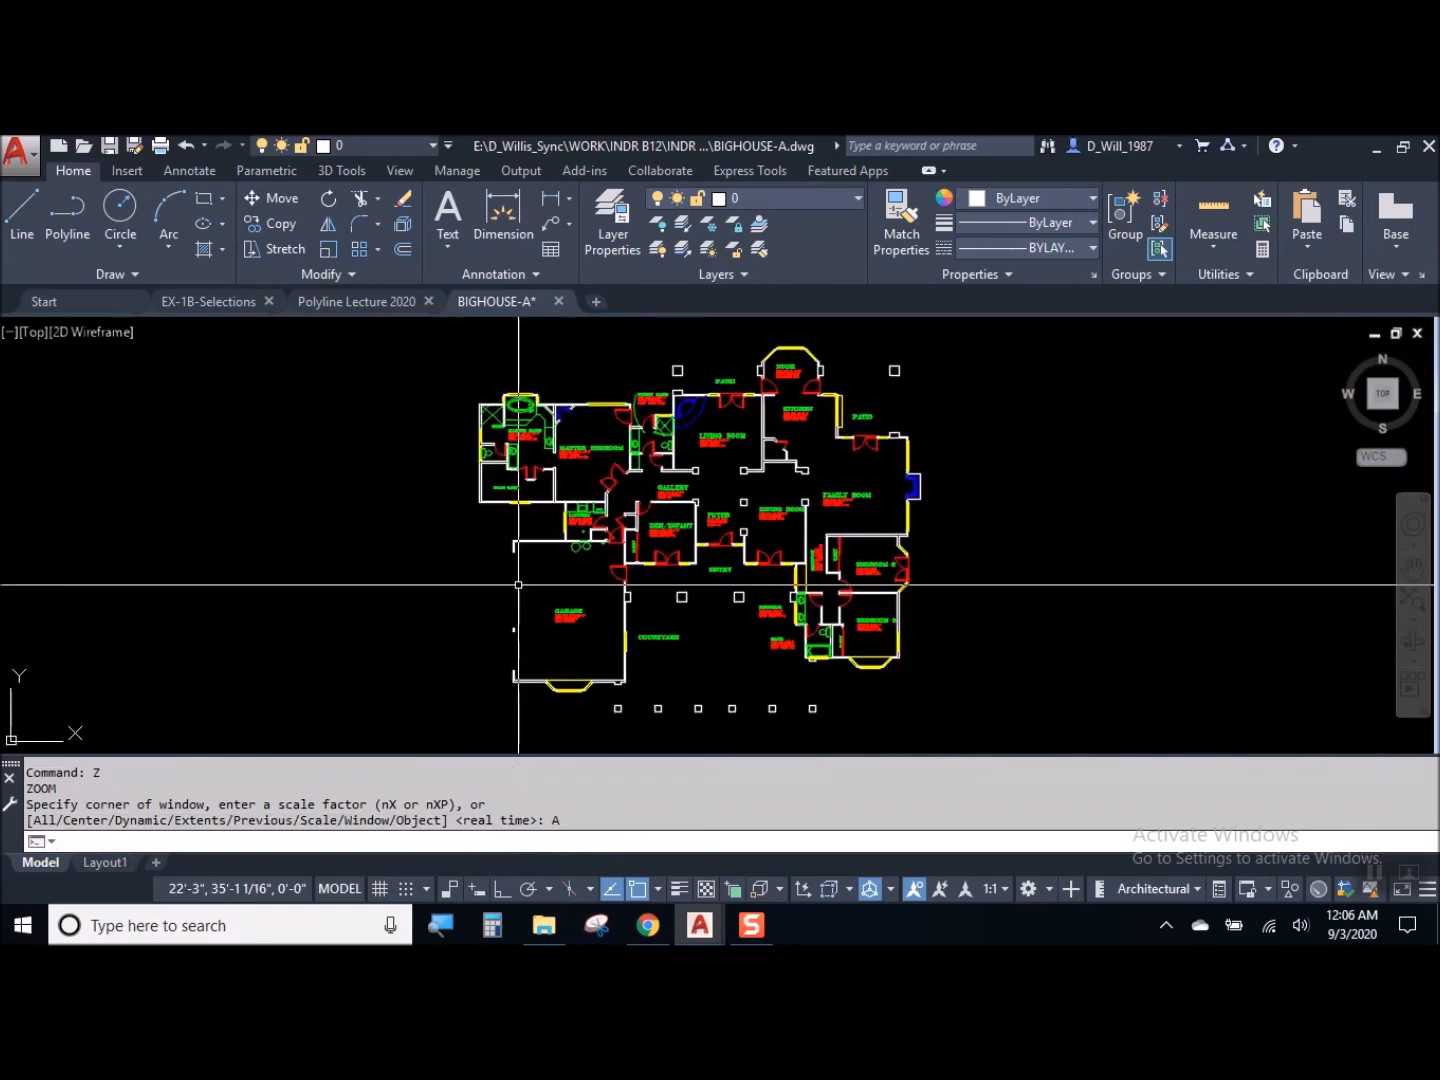
# Zoom far out into empty drawing space, and bring the floor plan back with Zoom All
pyautogui.scroll(-15, 450, 578)
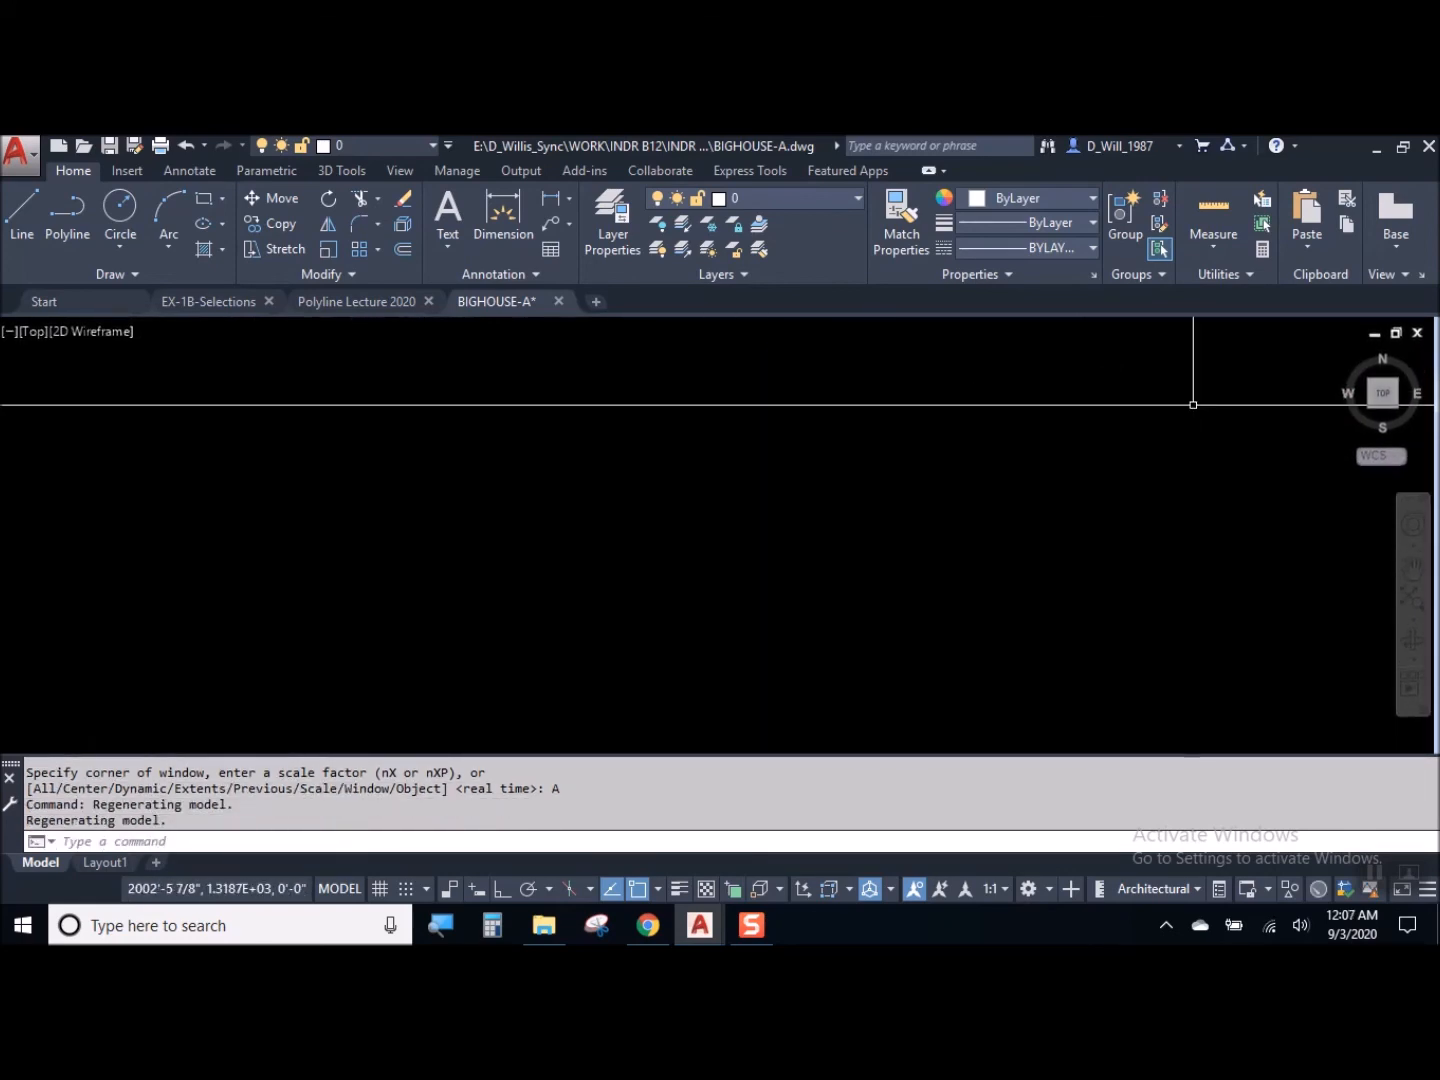
pyautogui.scroll(2, 1184, 395)
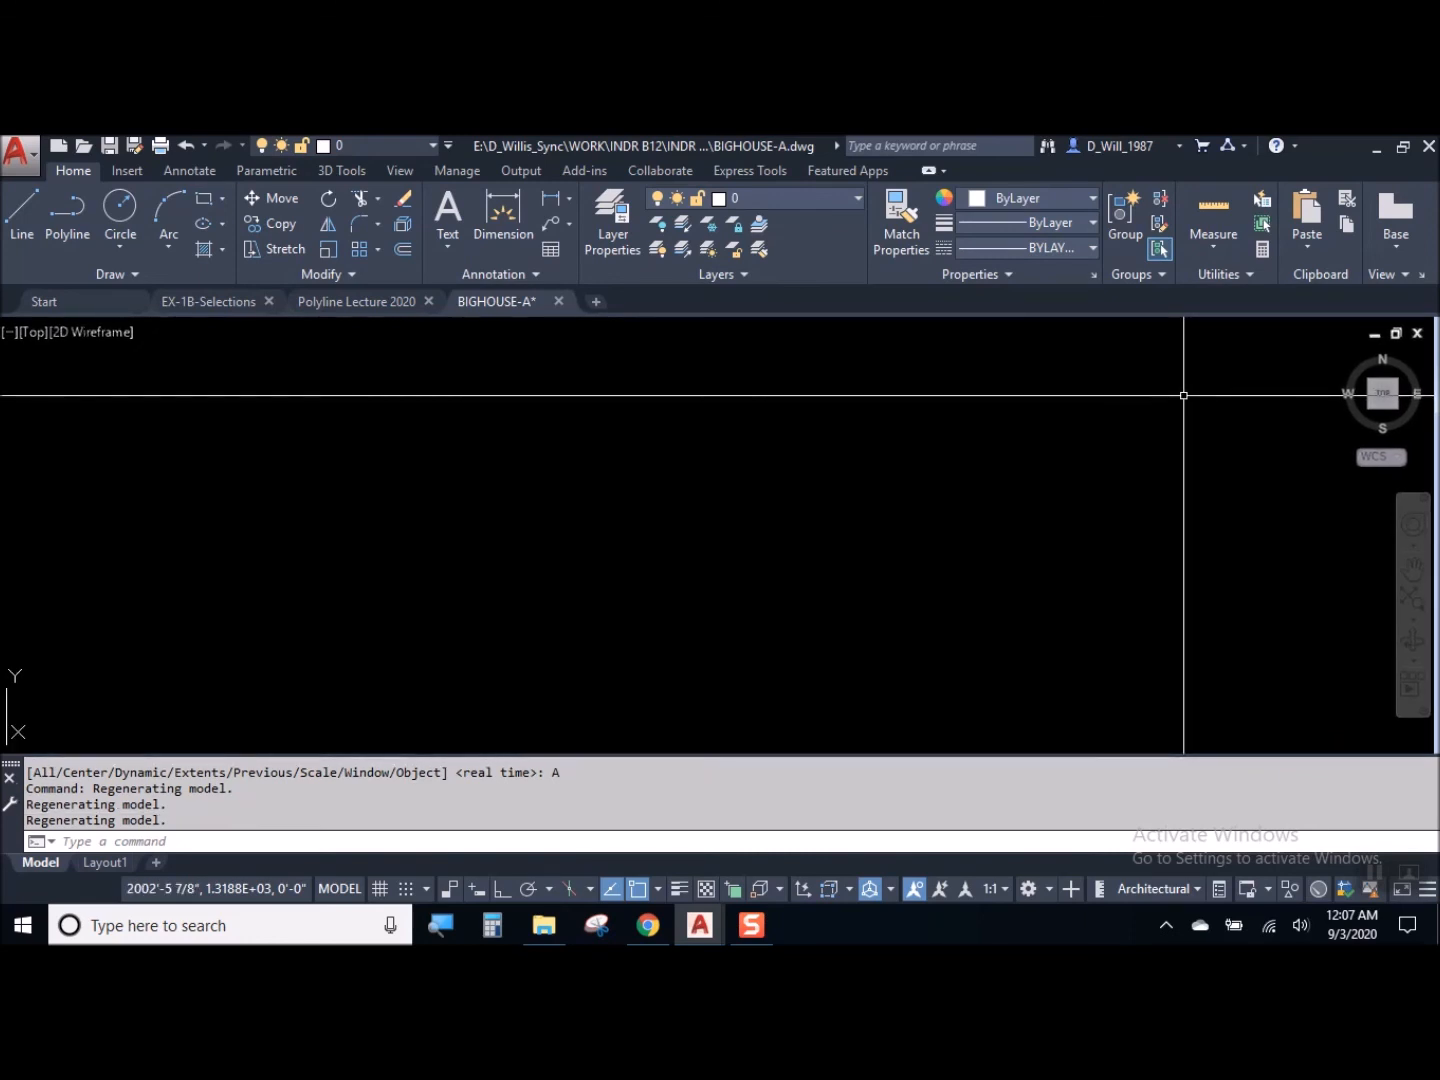
pyautogui.write('z')
pyautogui.press('Return')
pyautogui.write('a')
pyautogui.press('Return')
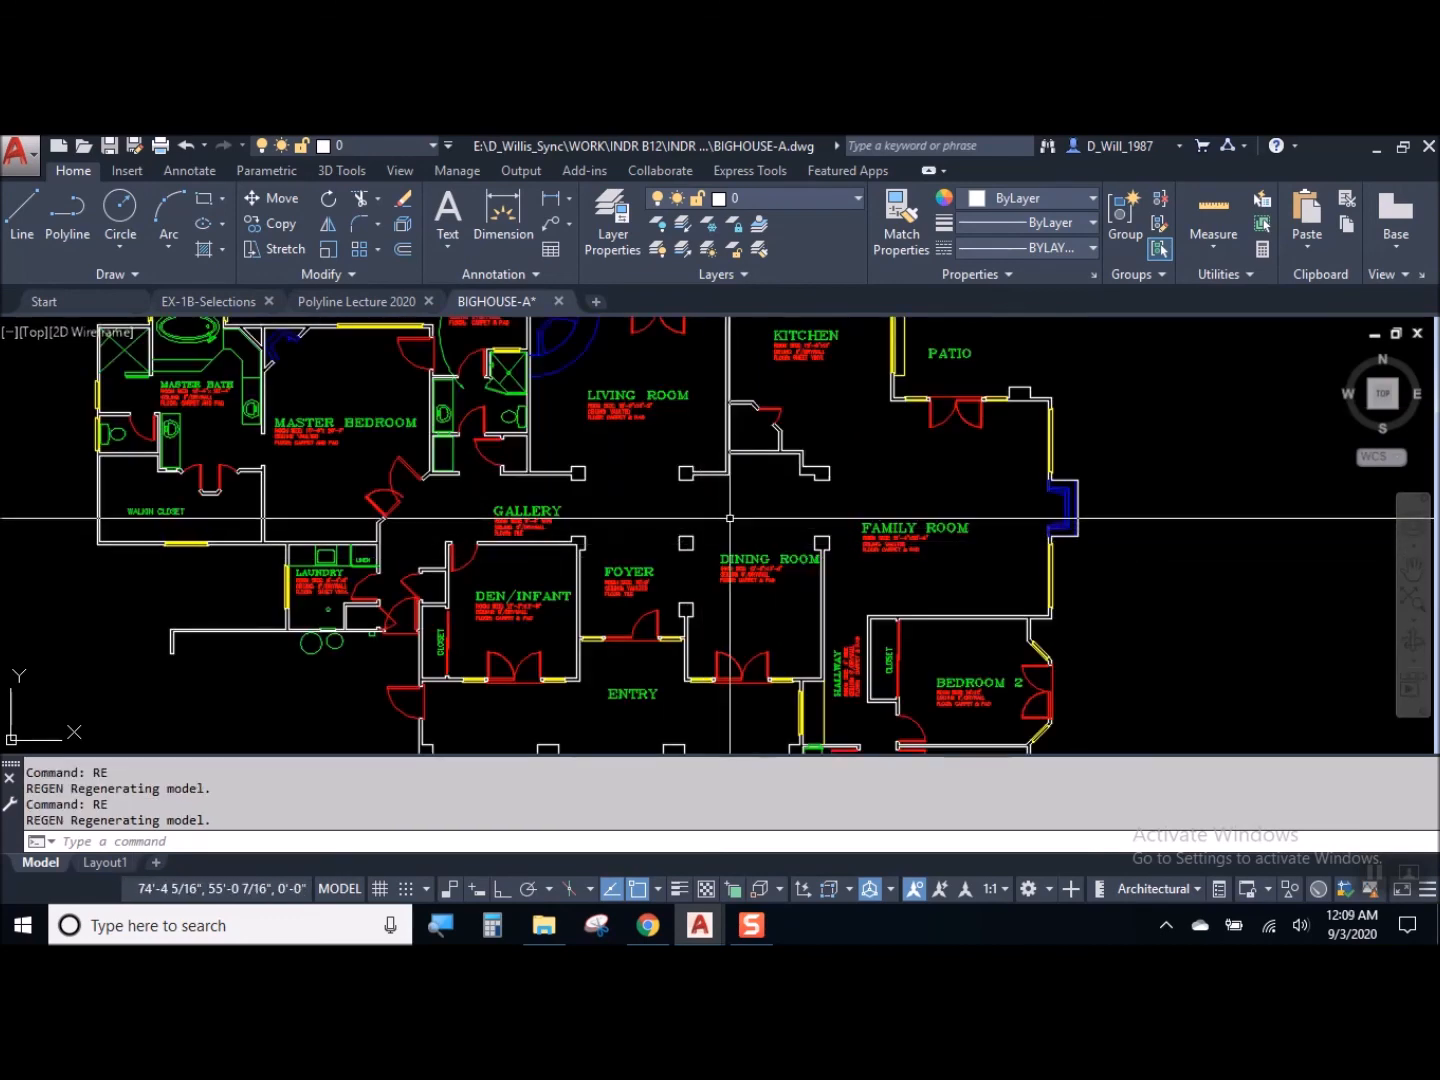
# Fit the floor plan to its extents, and take a close look at the master bath shower and tub
pyautogui.middleClick(730, 518)
pyautogui.middleClick(730, 518)
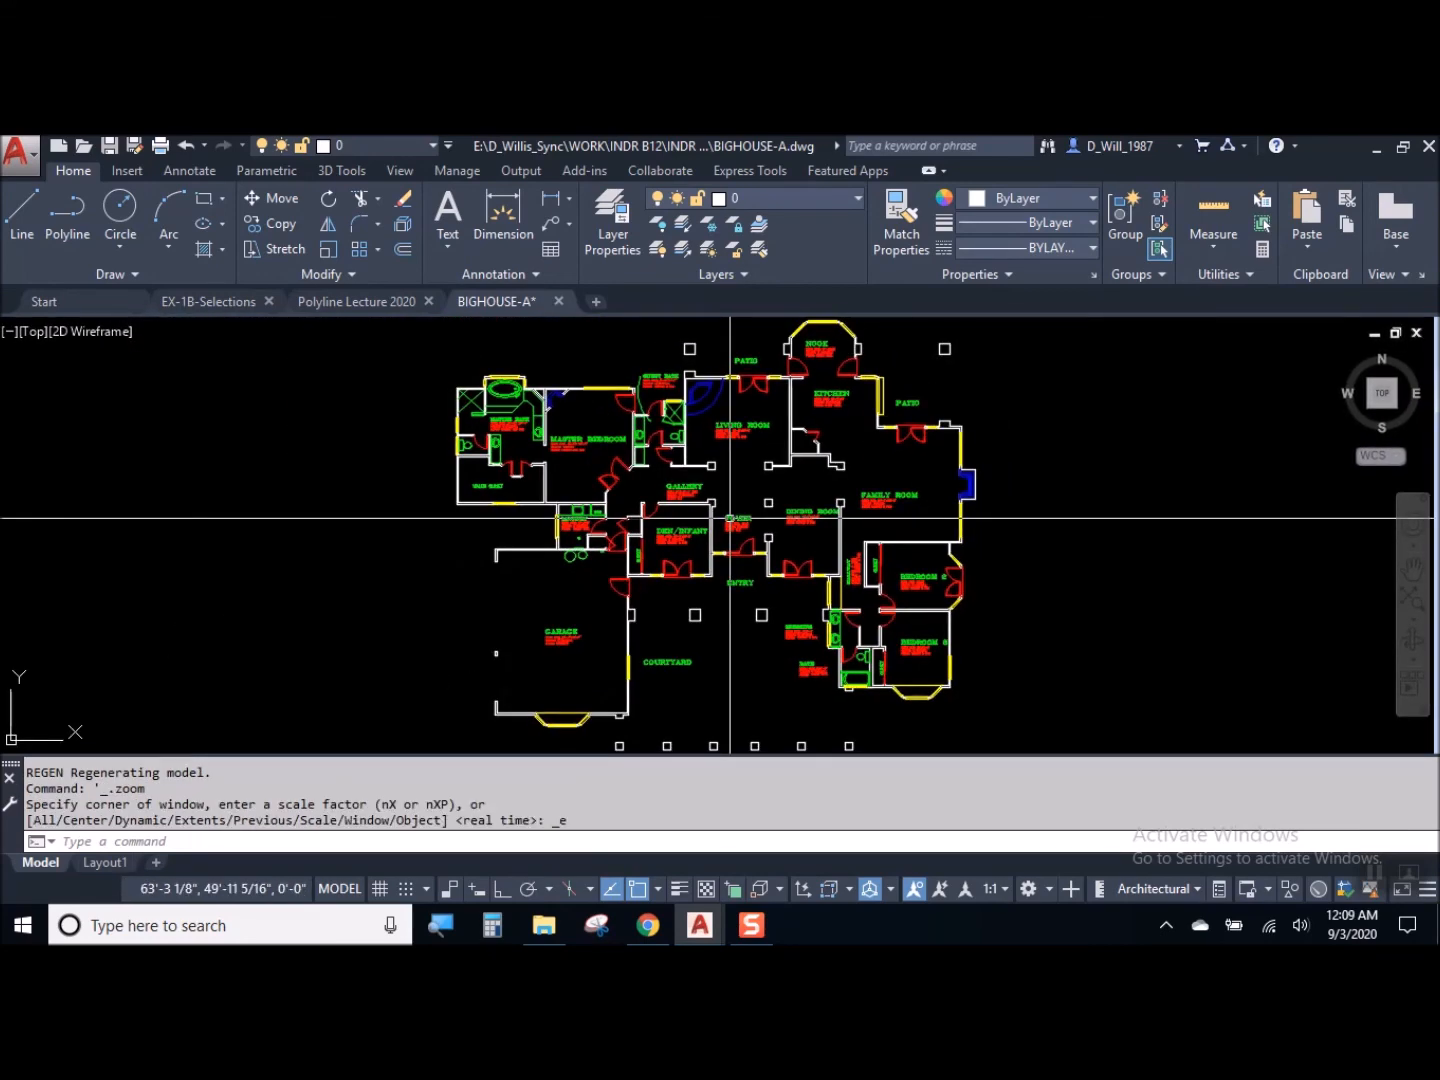
pyautogui.scroll(10, 480, 415)
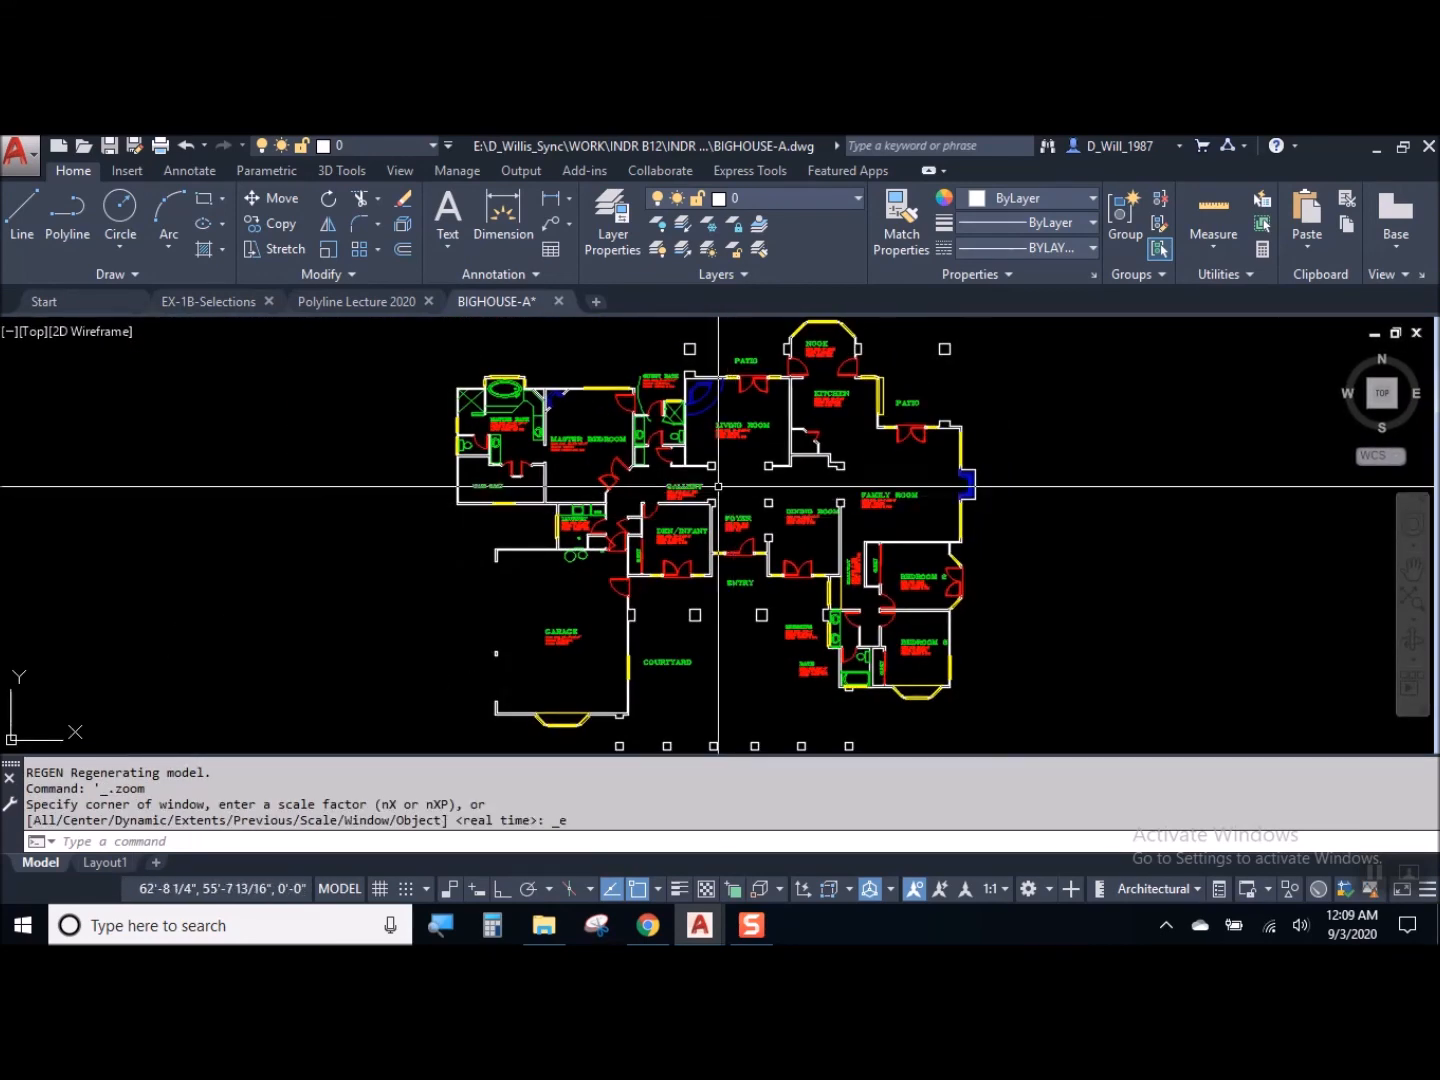
pyautogui.moveTo(398, 384); pyautogui.dragTo(465, 620, button='middle')
pyautogui.scroll(3, 462, 518)
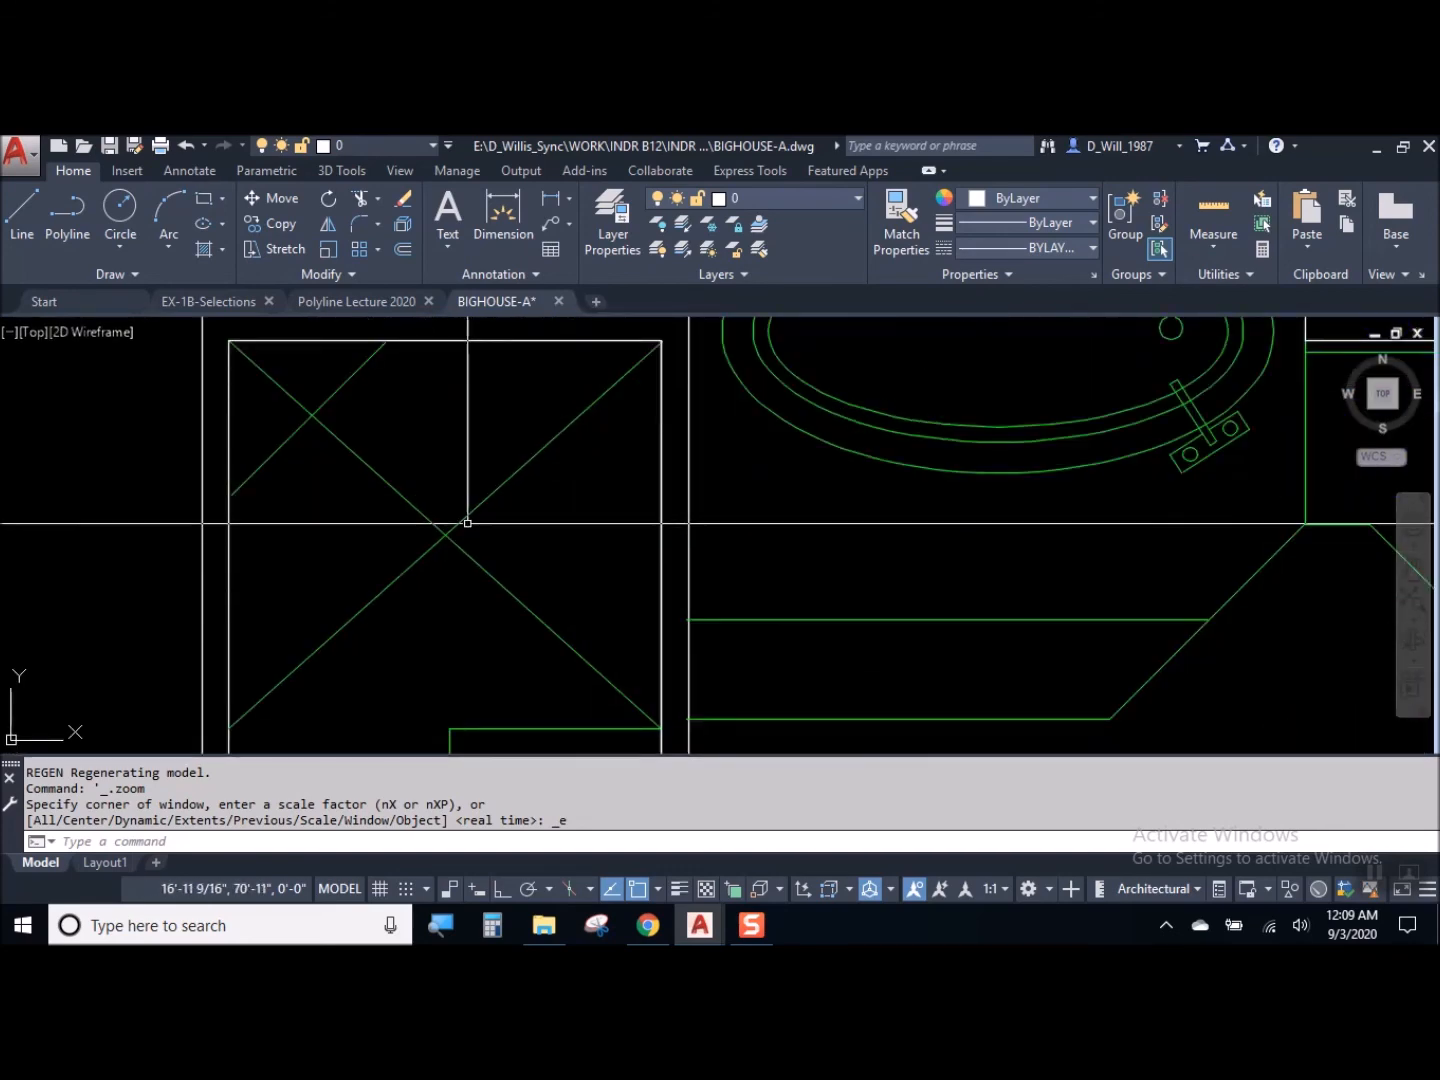
pyautogui.scroll(-2, 468, 515)
pyautogui.middleClick(697, 566)
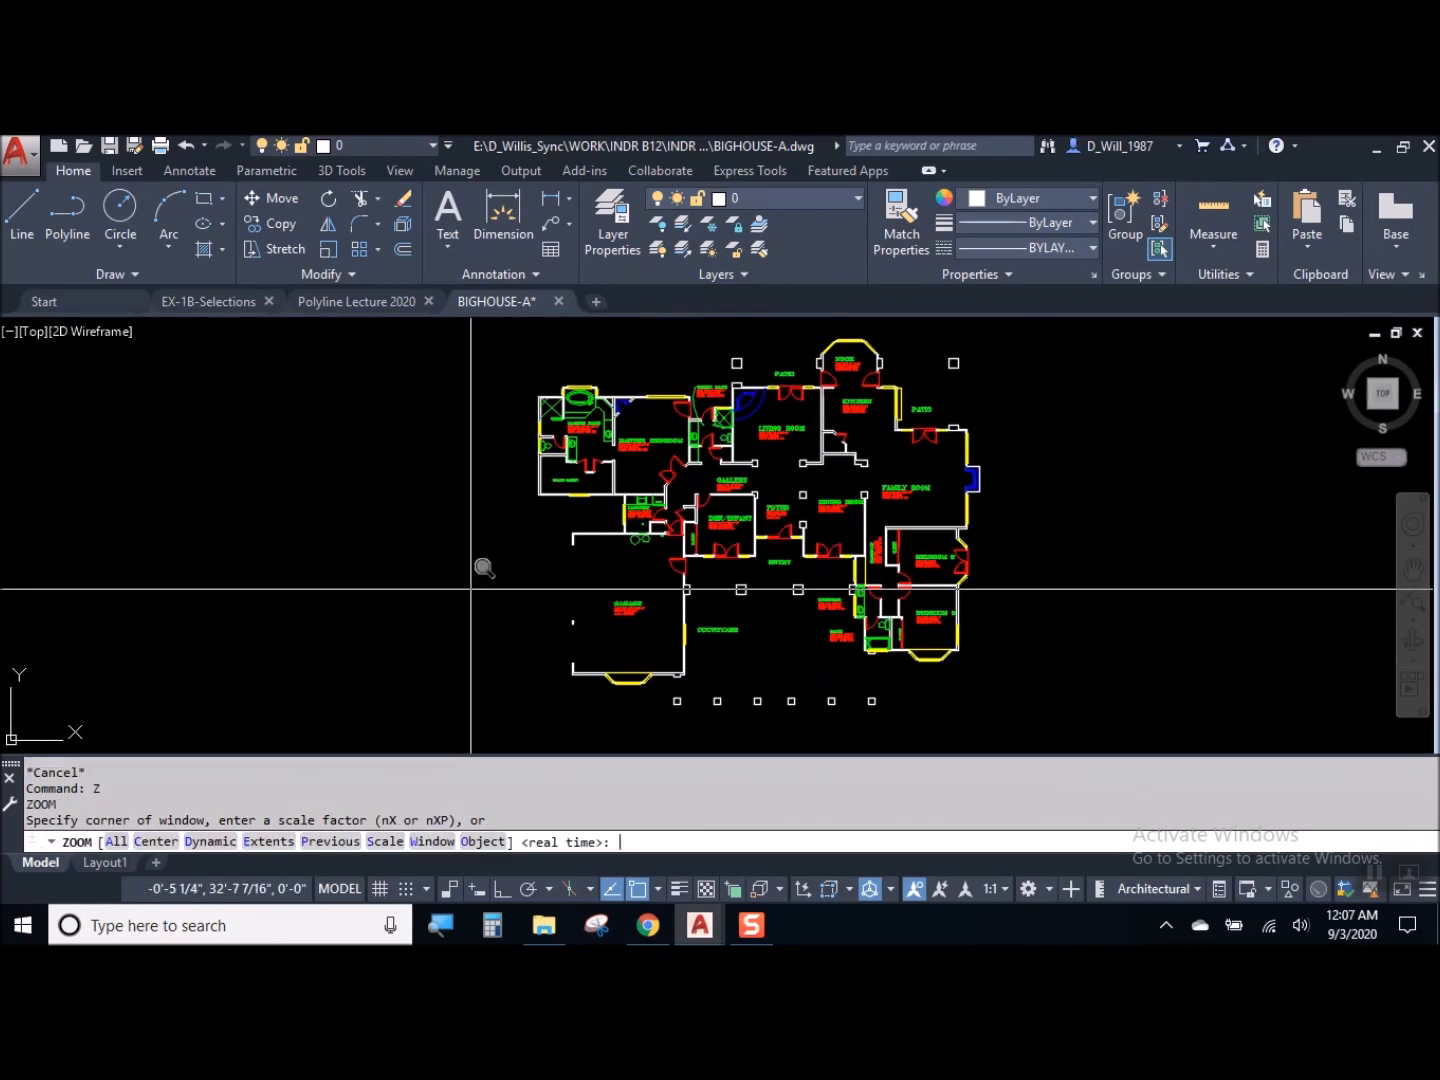
# Use the Zoom command's Window option to enlarge the area between the master bedroom and the den
pyautogui.click(436, 846)
pyautogui.click(646, 414)
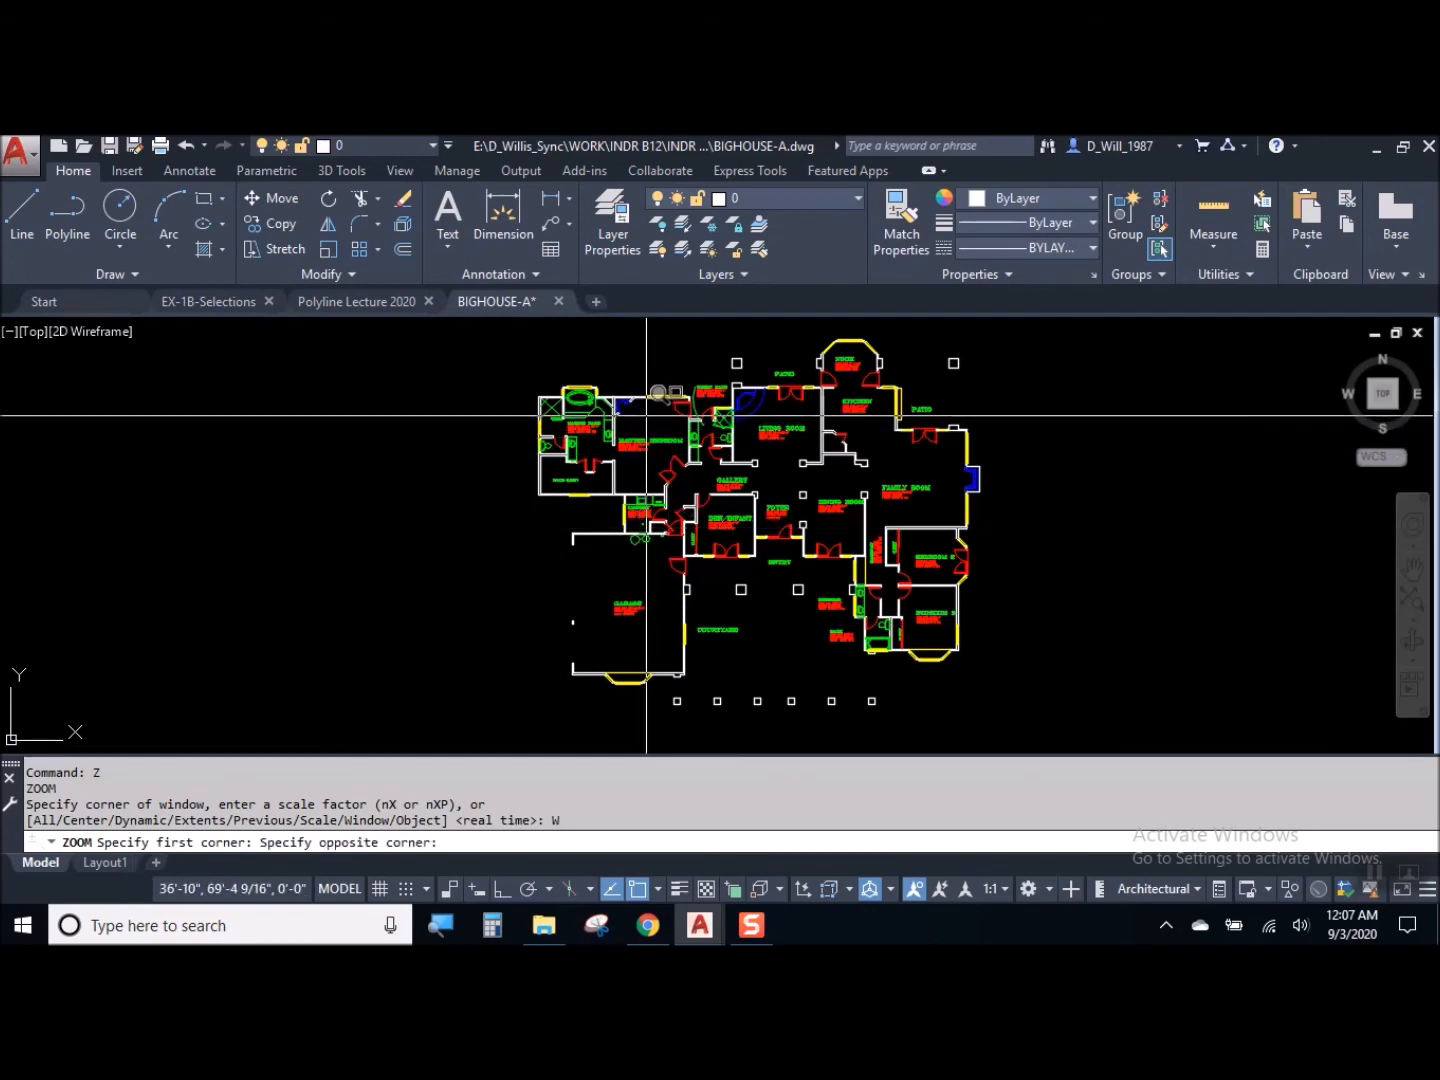
pyautogui.click(729, 519)
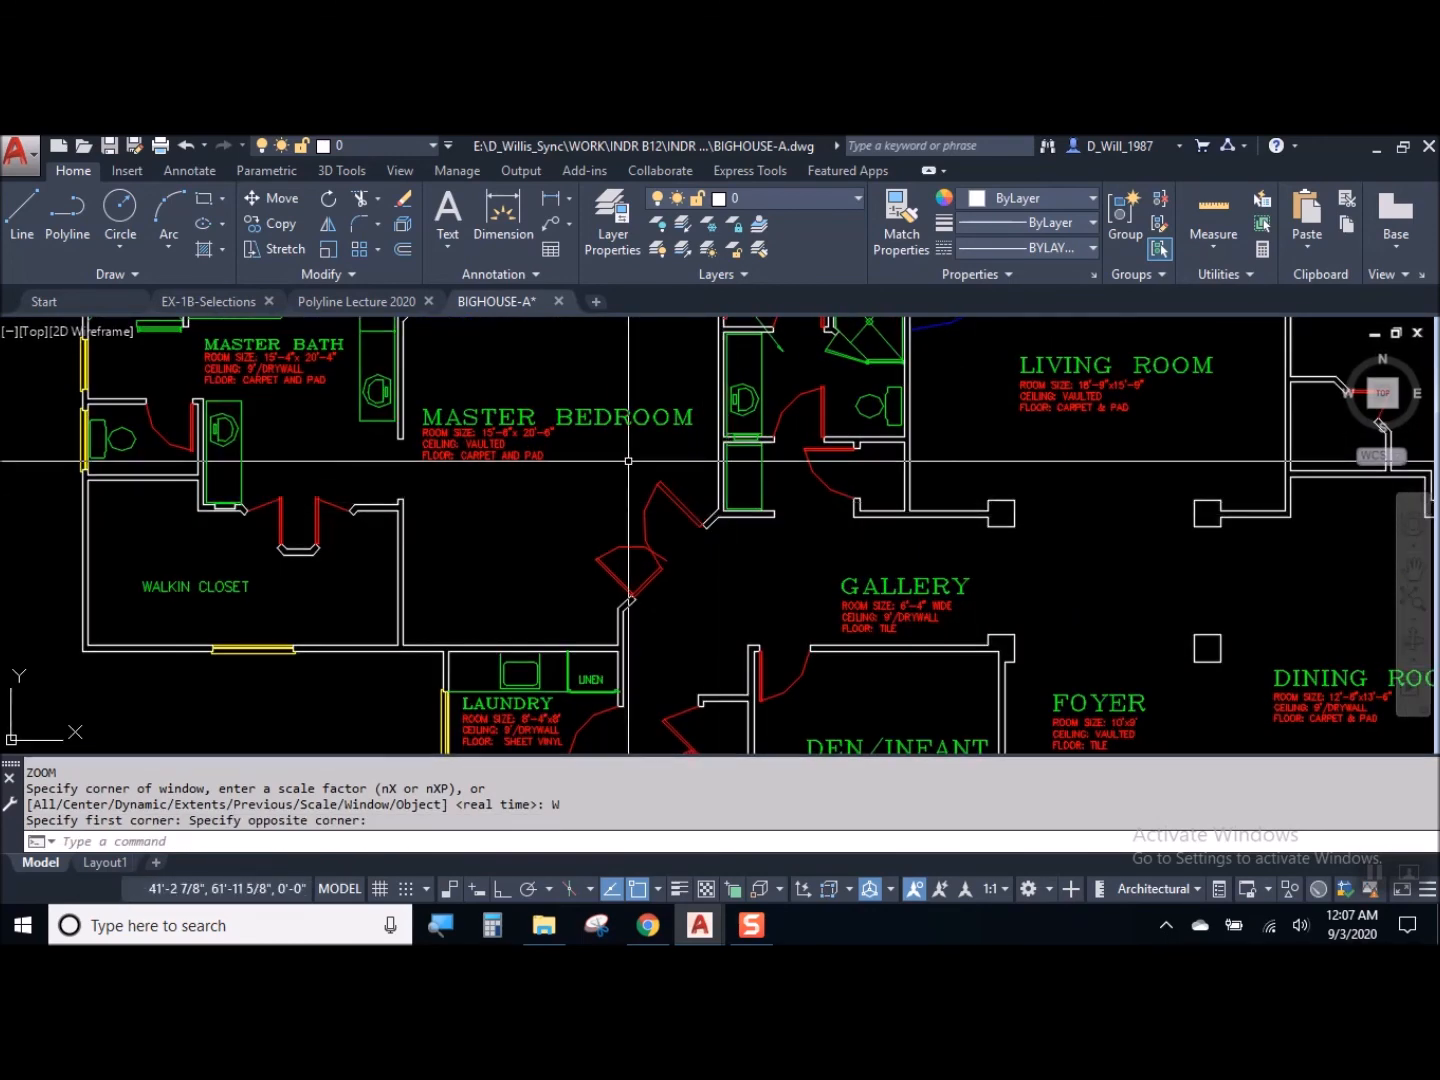
# Repeat Zoom Window around the master bedroom's entry doors, from beside the room label to the gallery
pyautogui.press('Return')
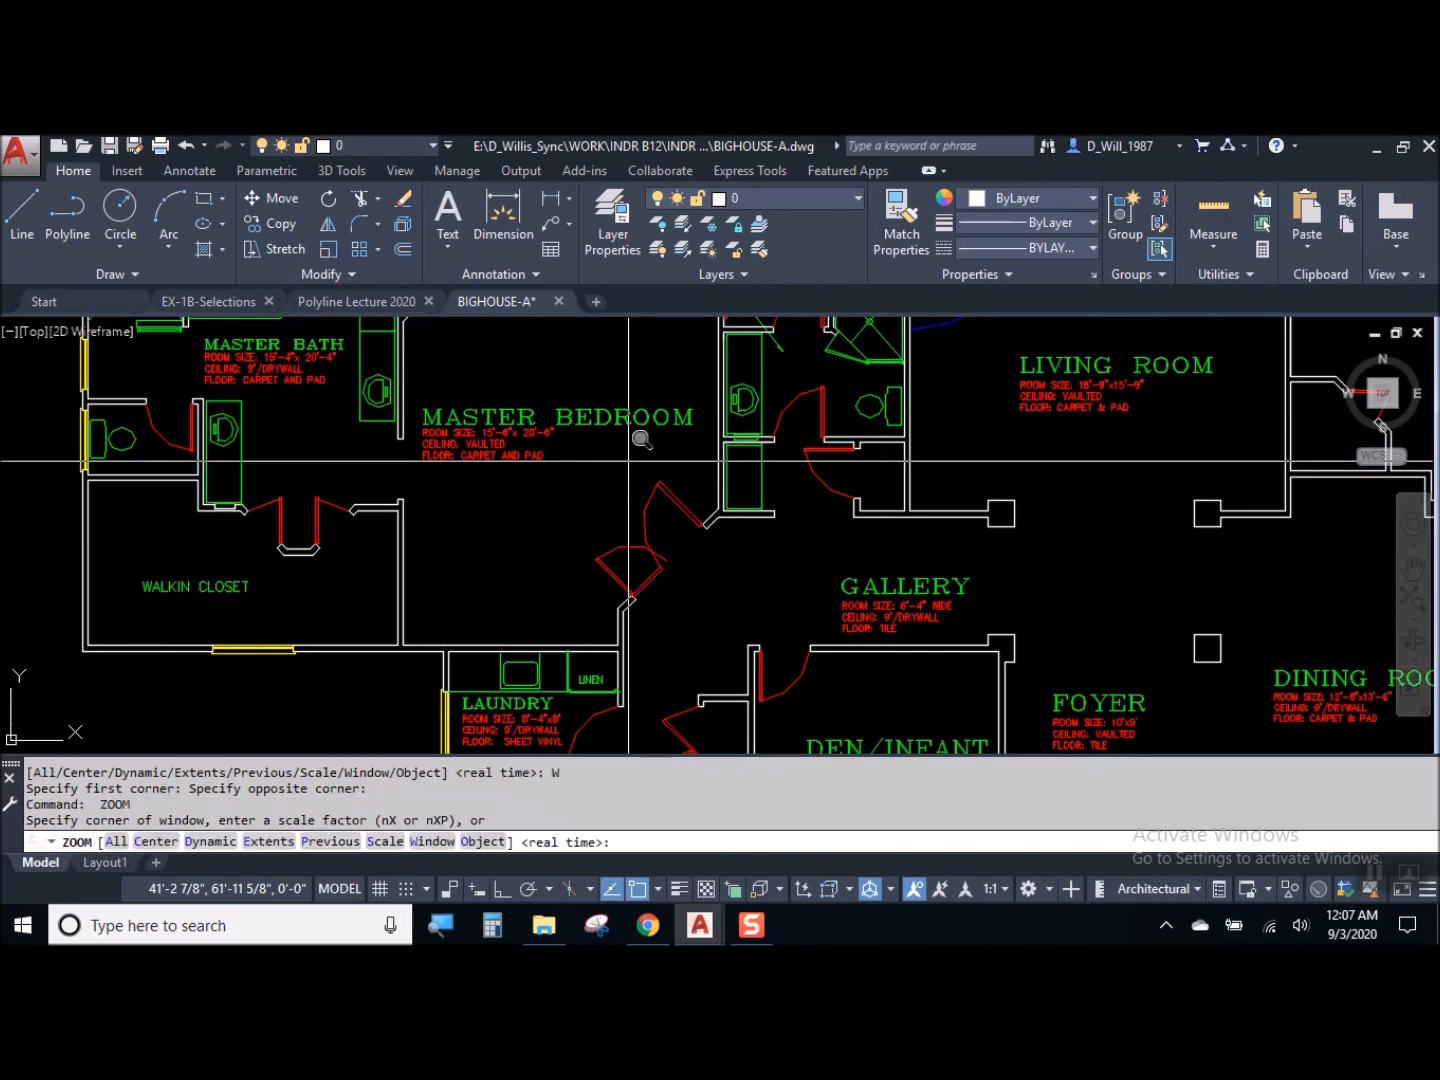
pyautogui.click(432, 842)
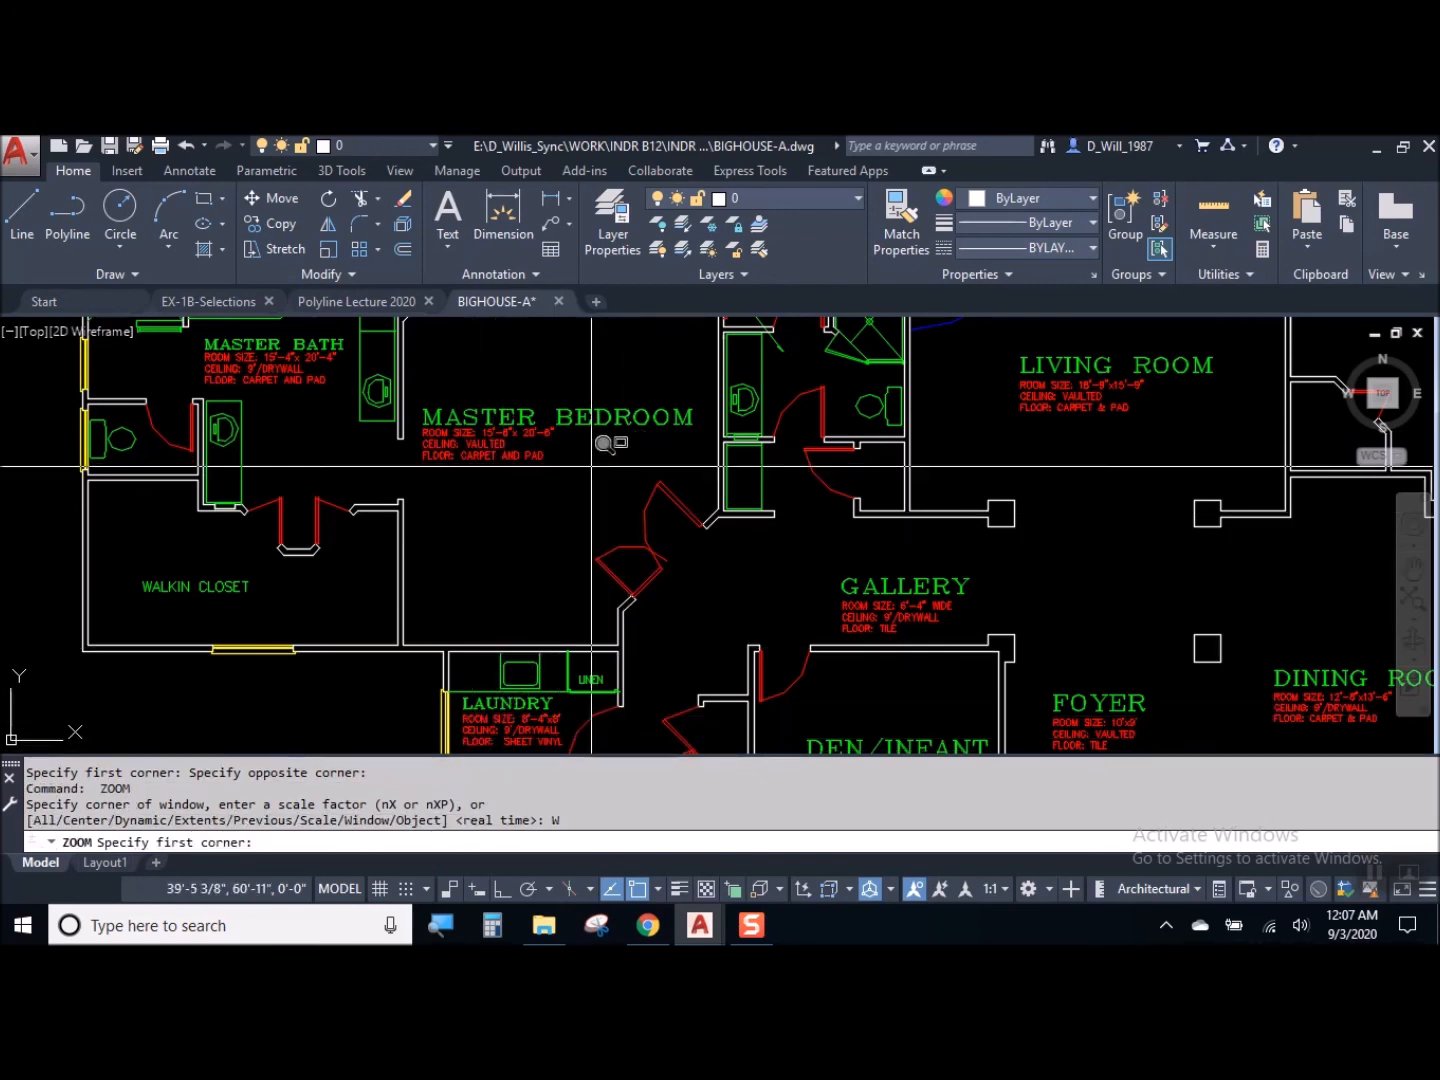
pyautogui.click(557, 351)
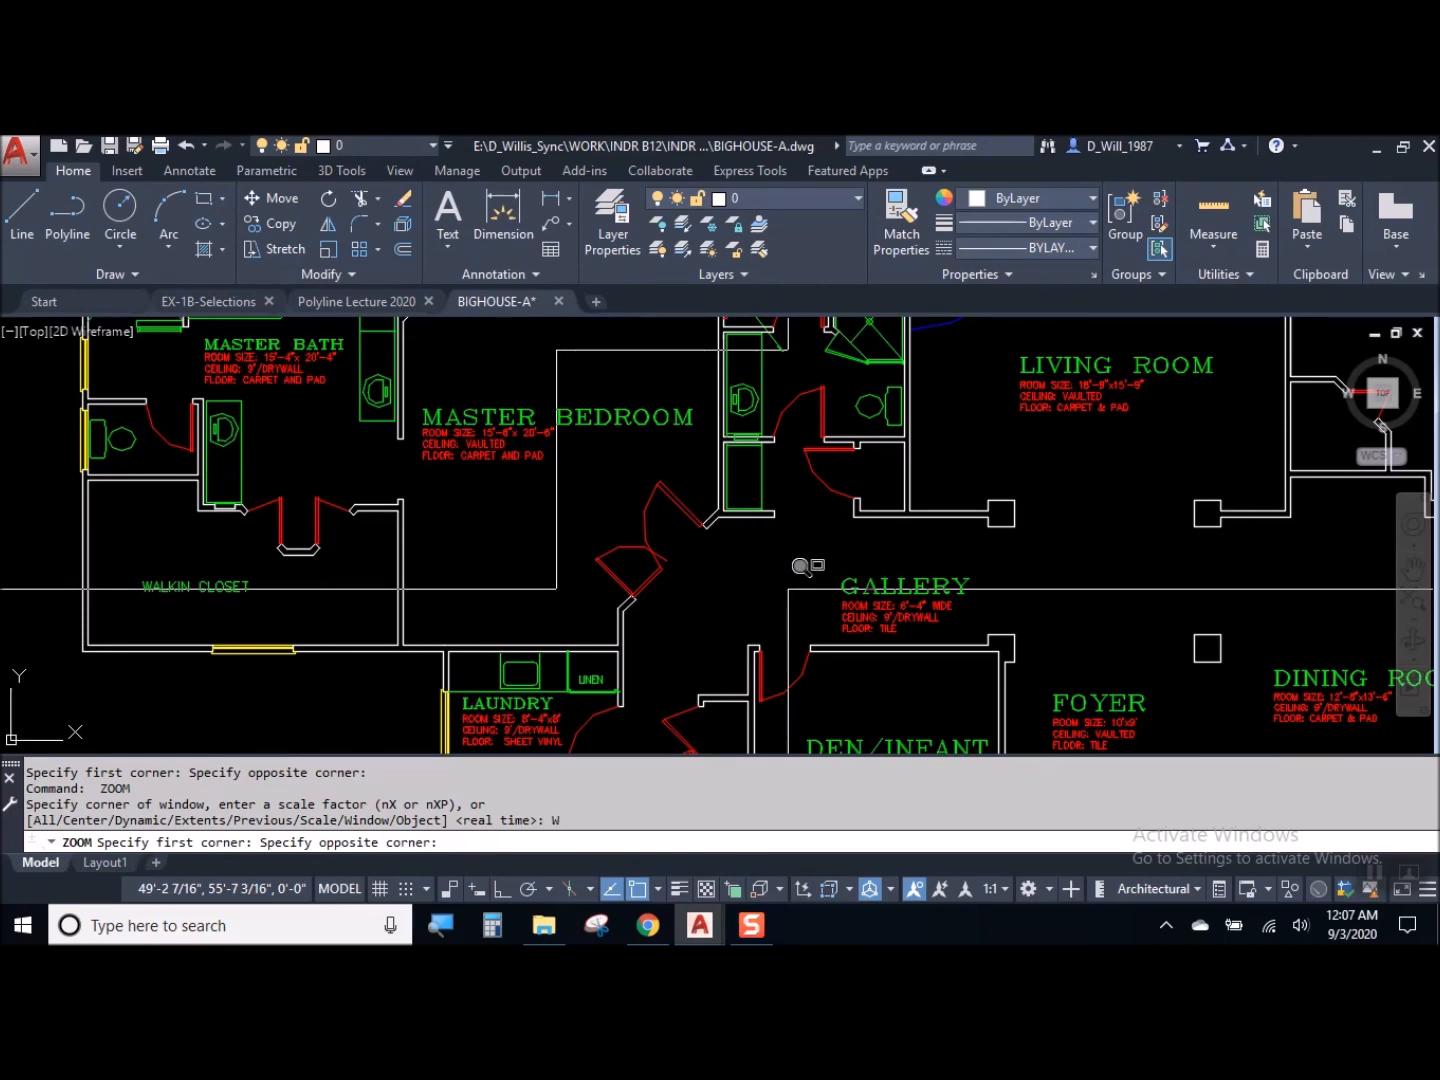
pyautogui.click(795, 588)
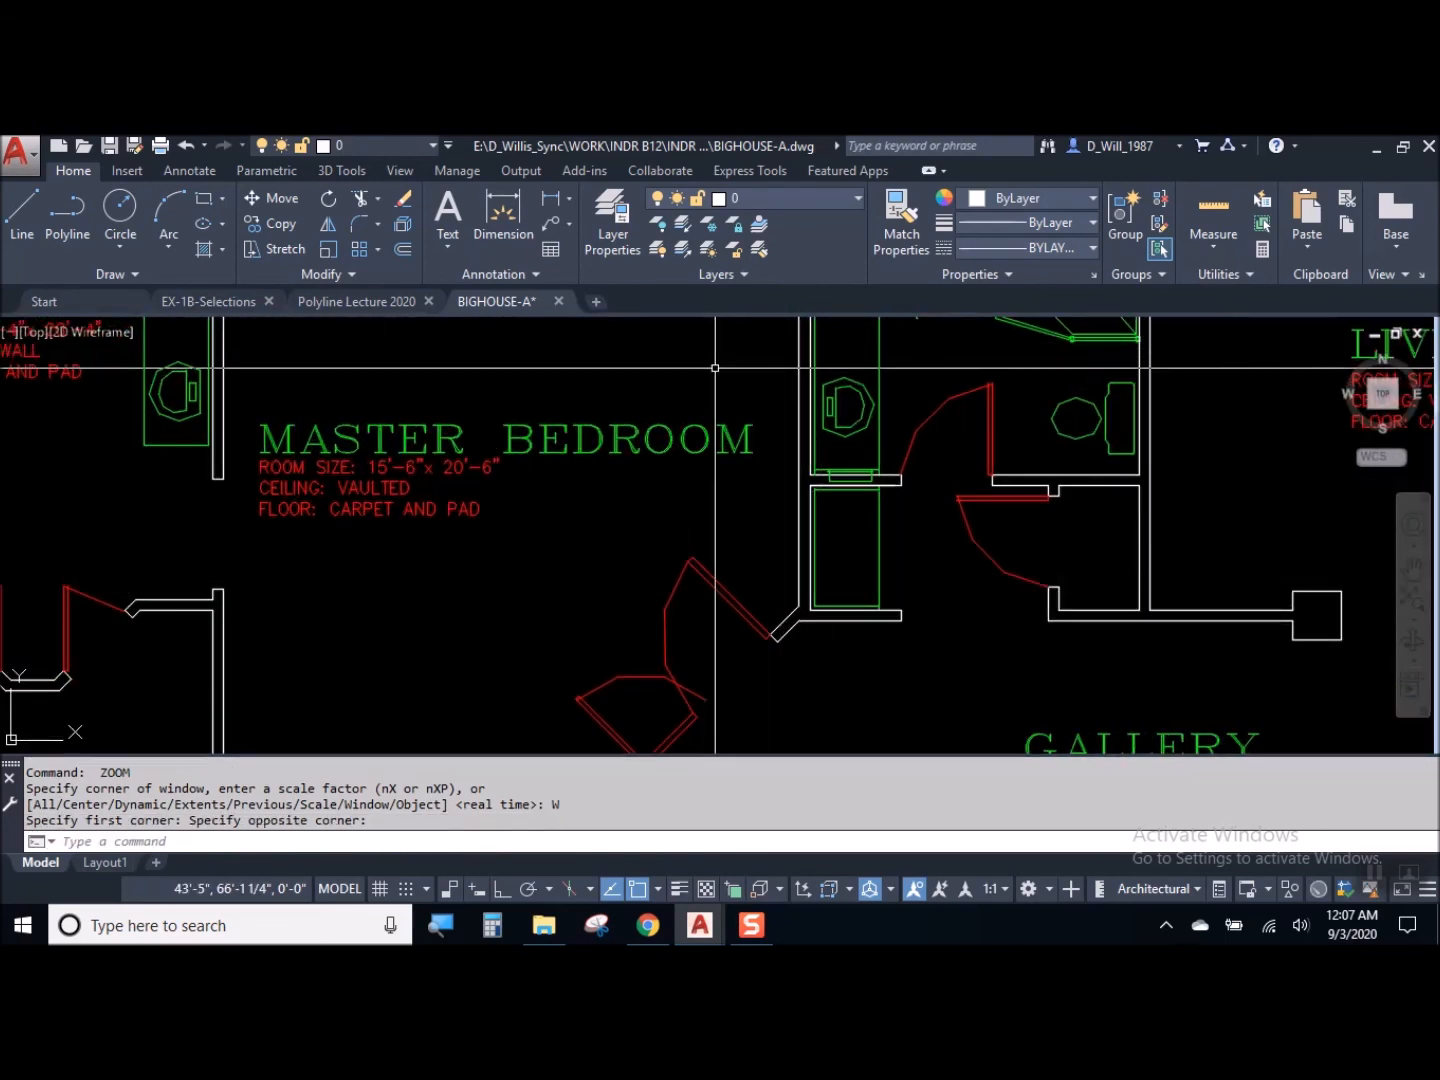
# Use two successive zoom windows to enlarge the doors and fixtures of the guest bath beside the master bedroom
pyautogui.press('Return')
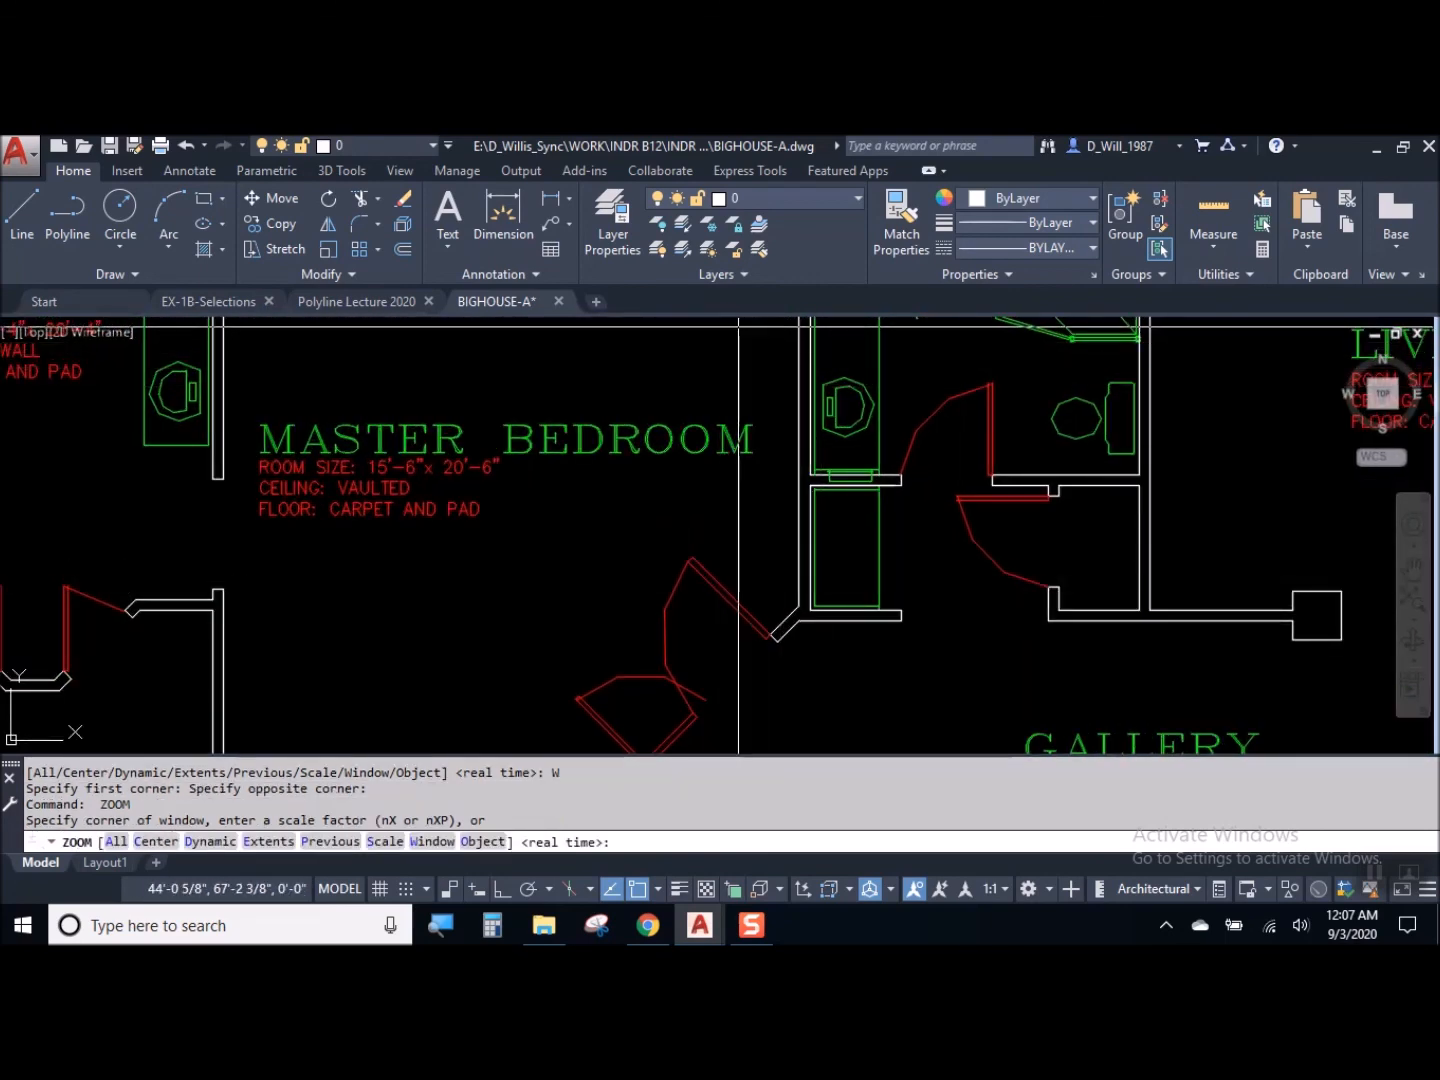
pyautogui.click(744, 322)
pyautogui.click(949, 528)
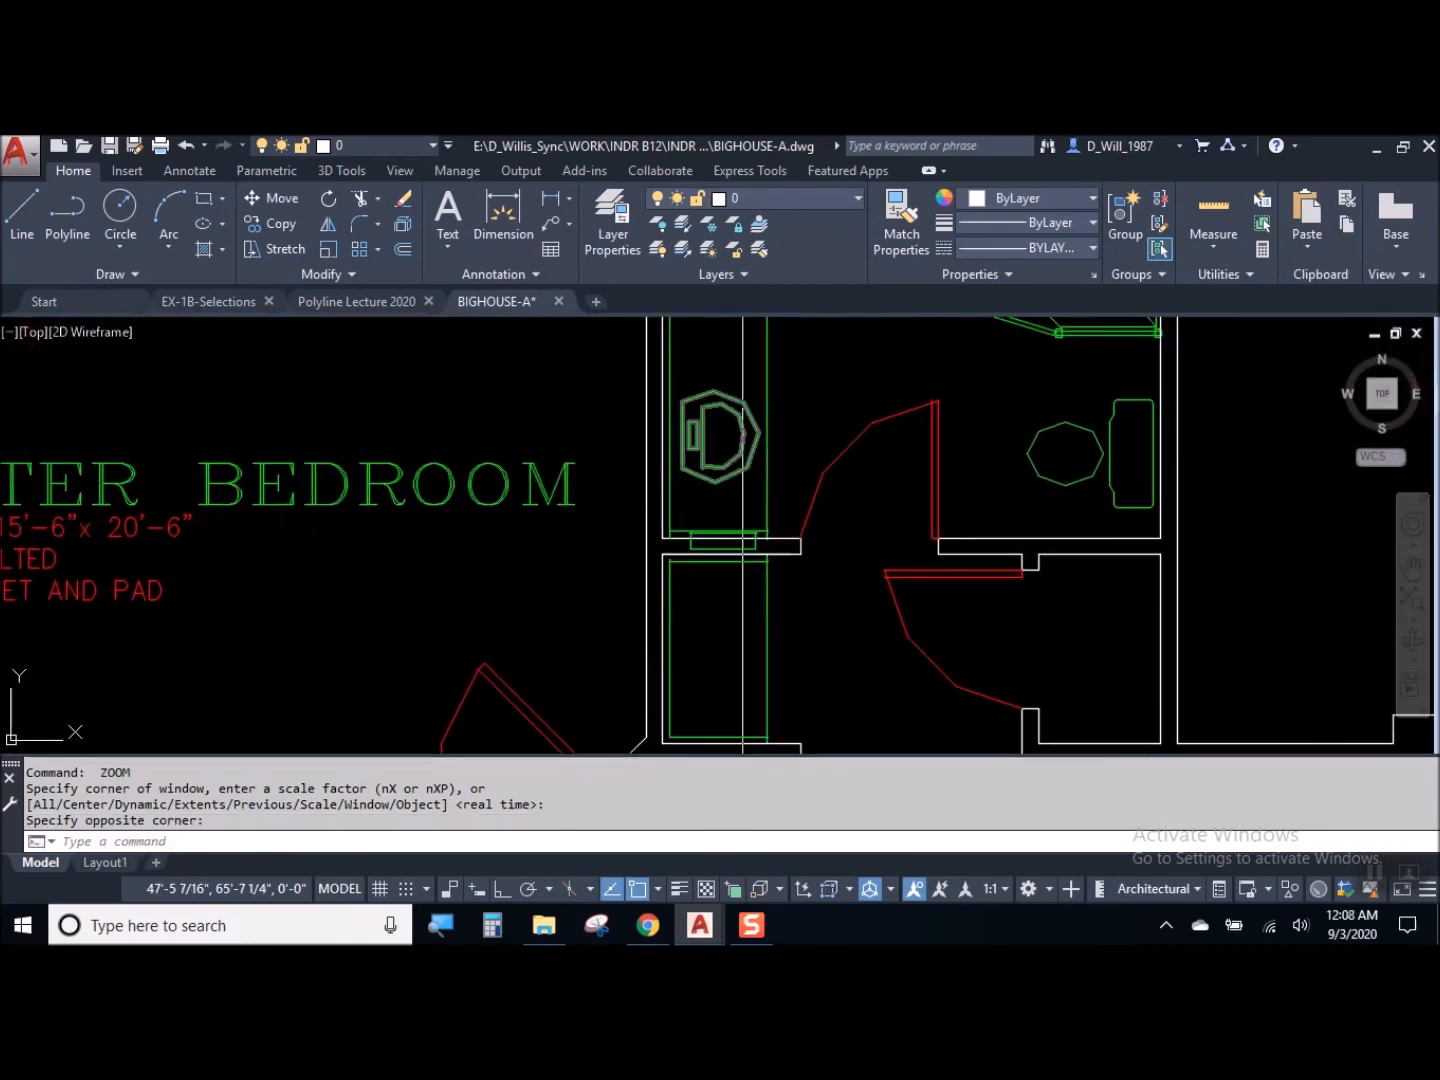
pyautogui.press('Return')
pyautogui.click(617, 325)
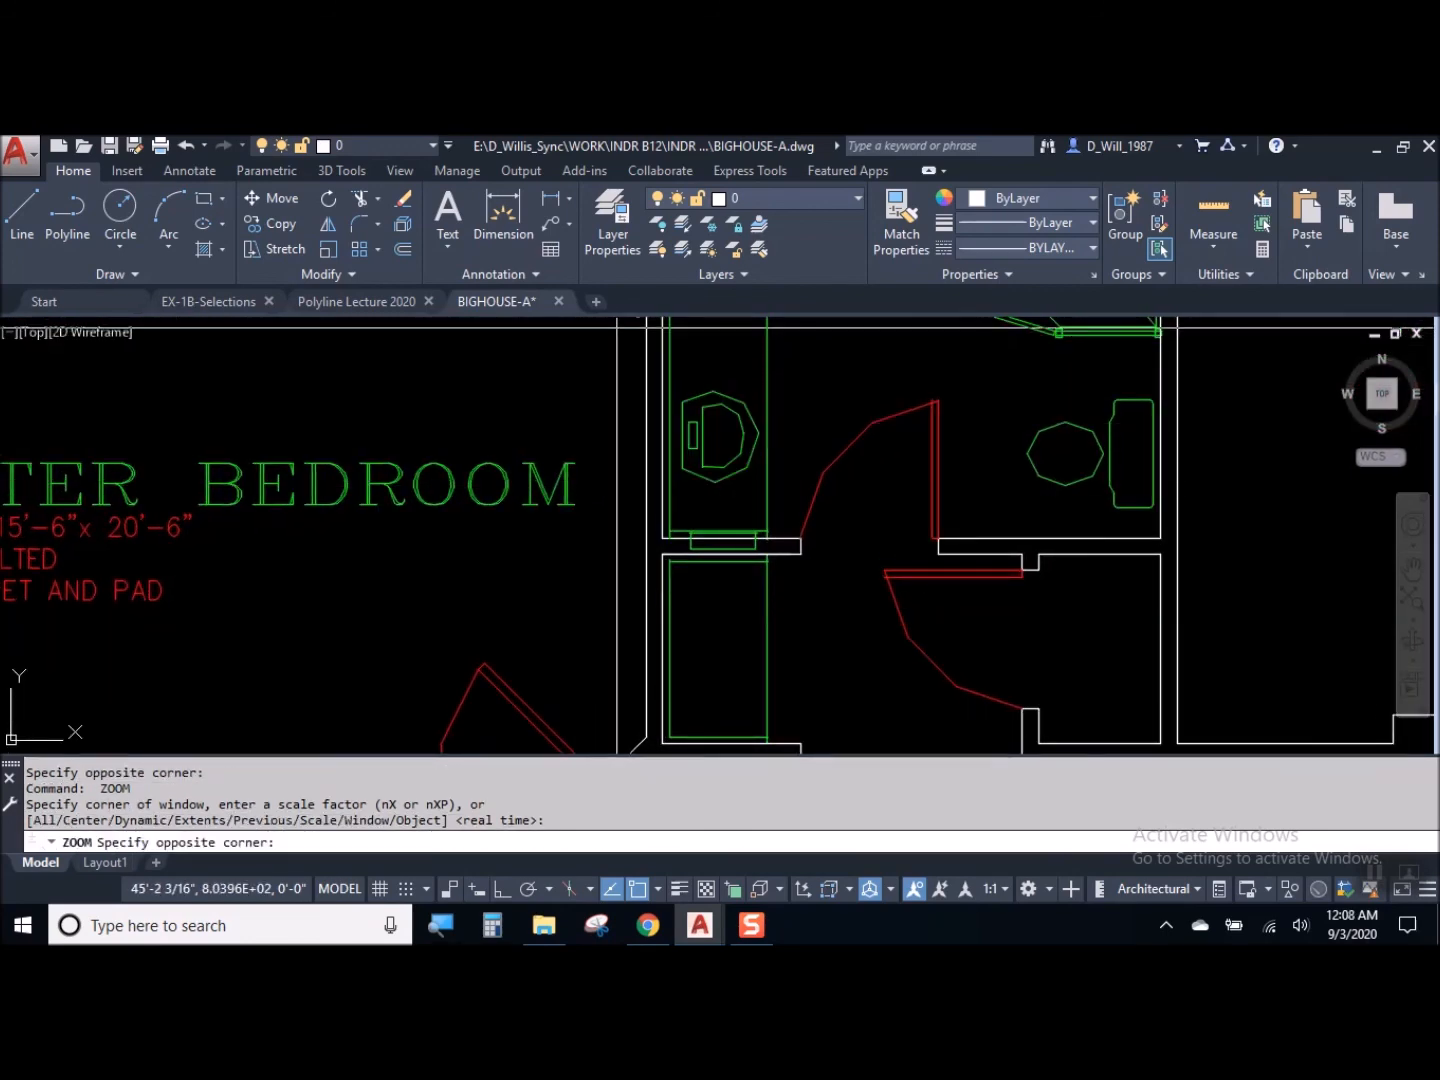
pyautogui.click(1232, 651)
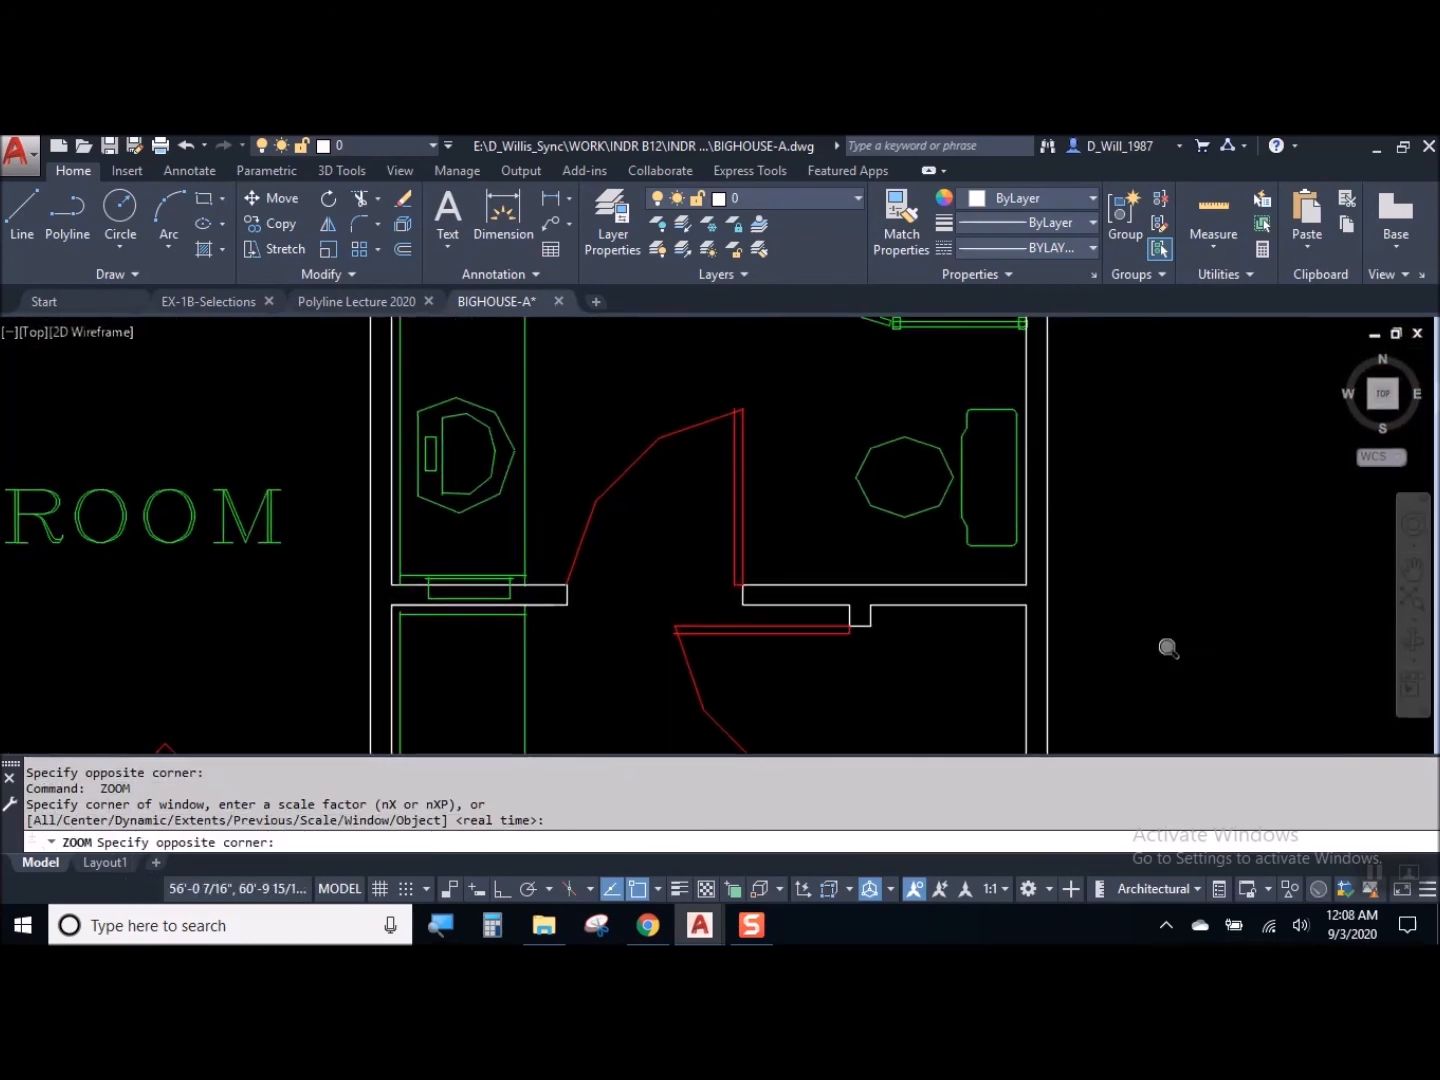
pyautogui.press('Return')
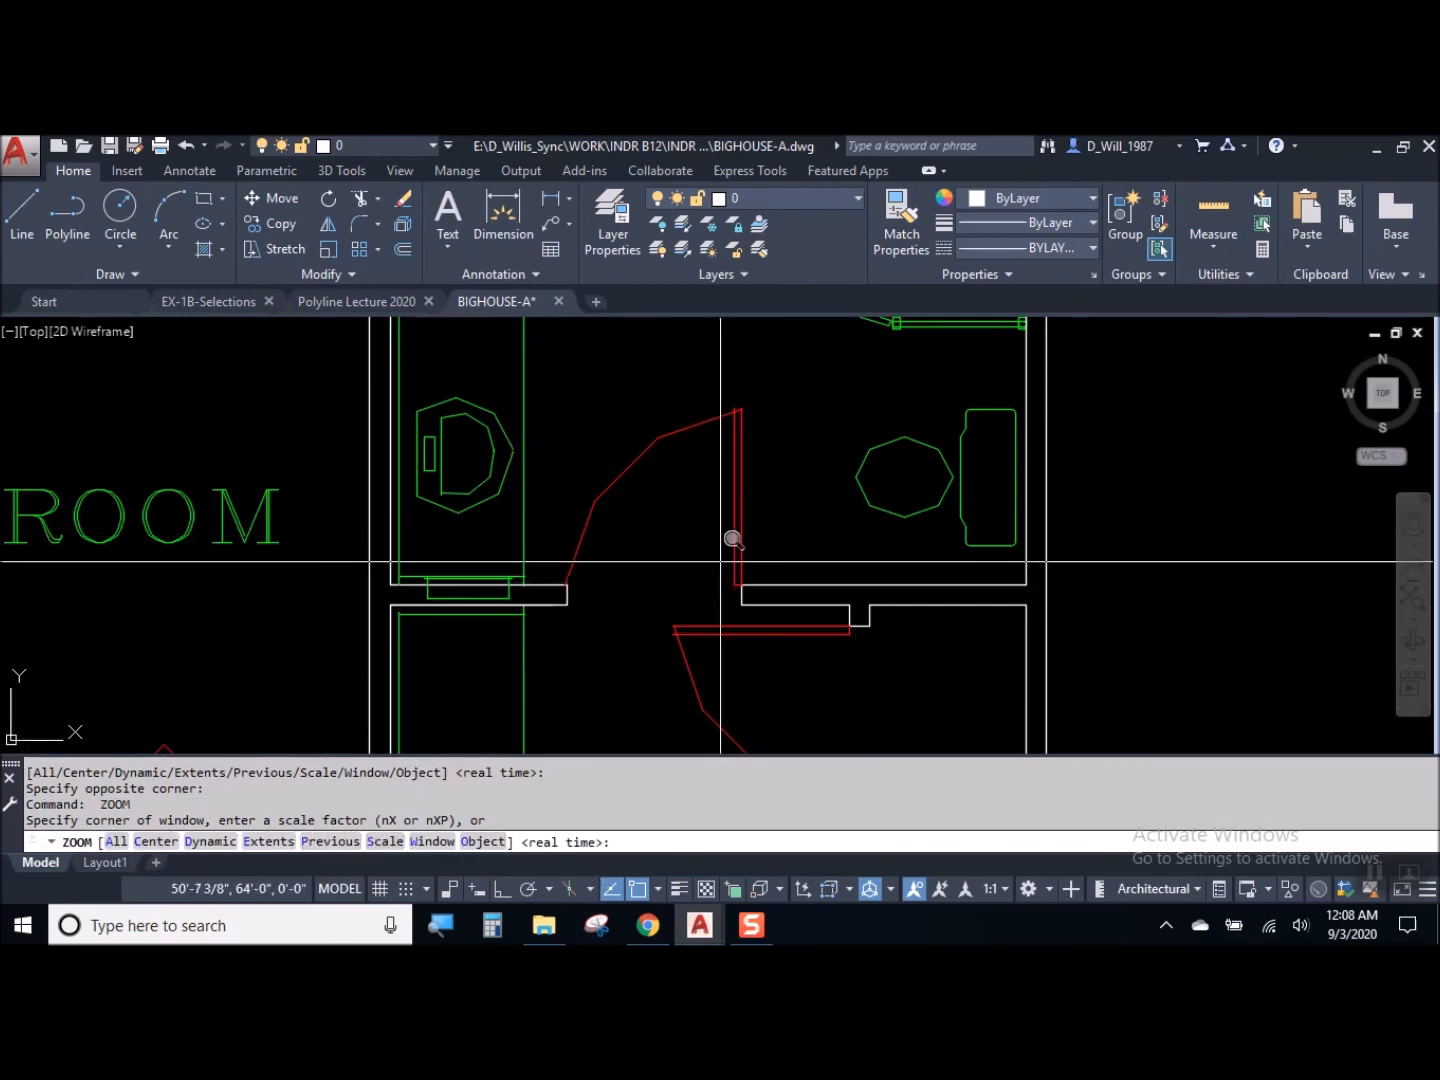
pyautogui.press('Escape')
pyautogui.press('Escape')
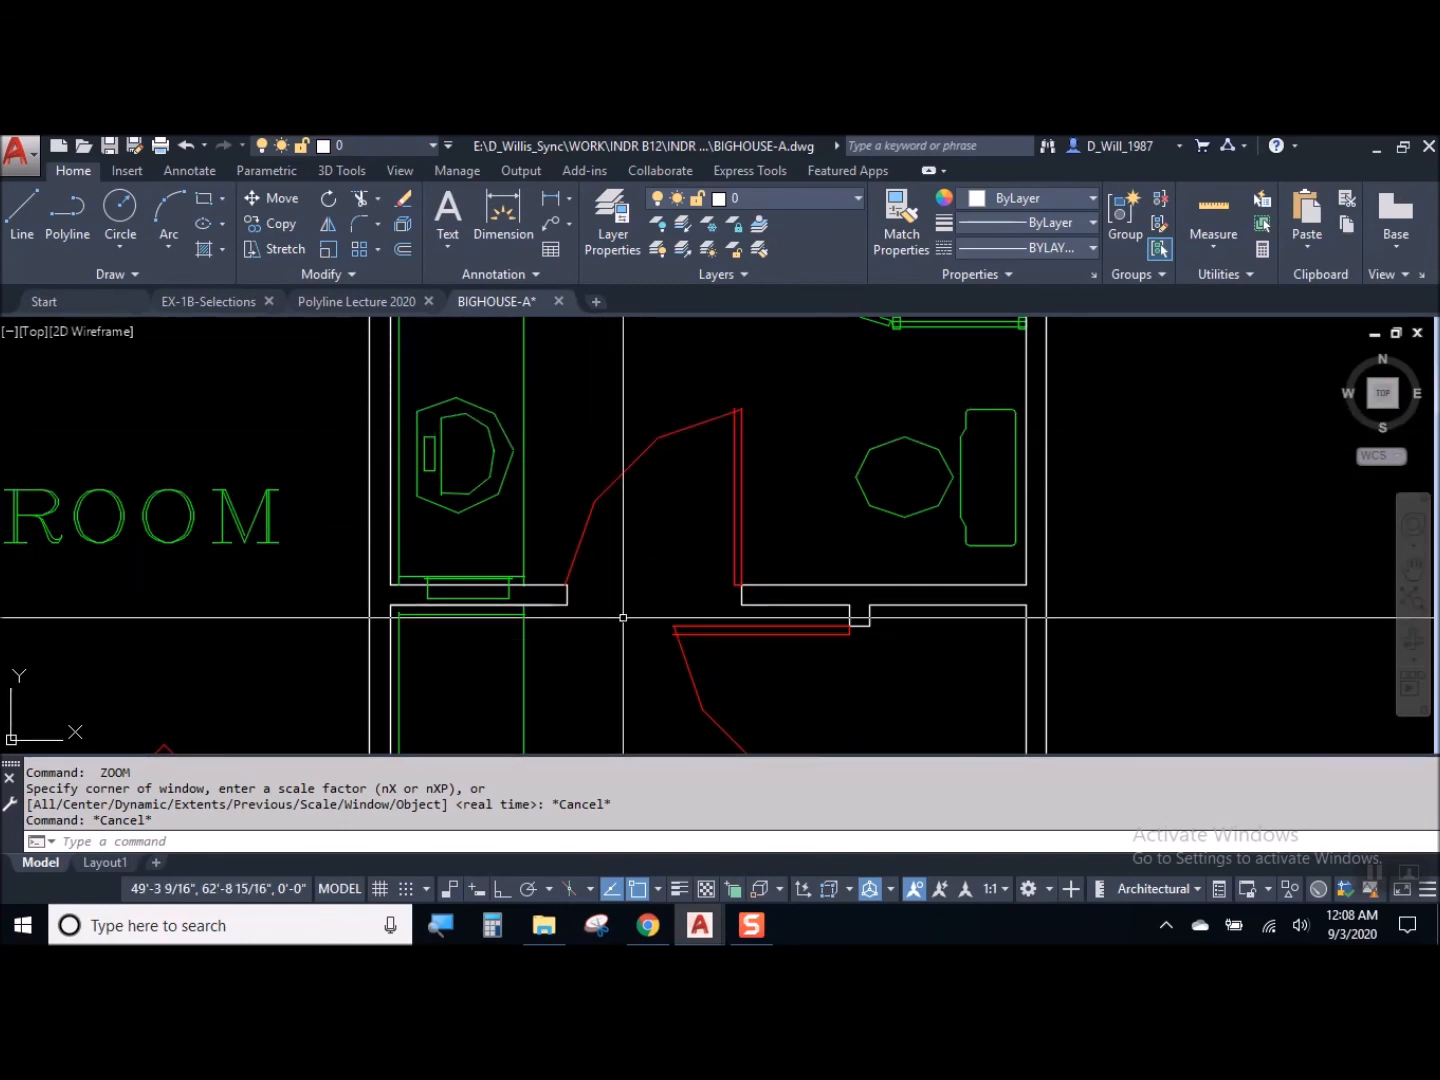
# Regenerate the drawing at the current zoom, and regenerate it again at a closer view of the guest bath sink and door swing
pyautogui.write('RE')
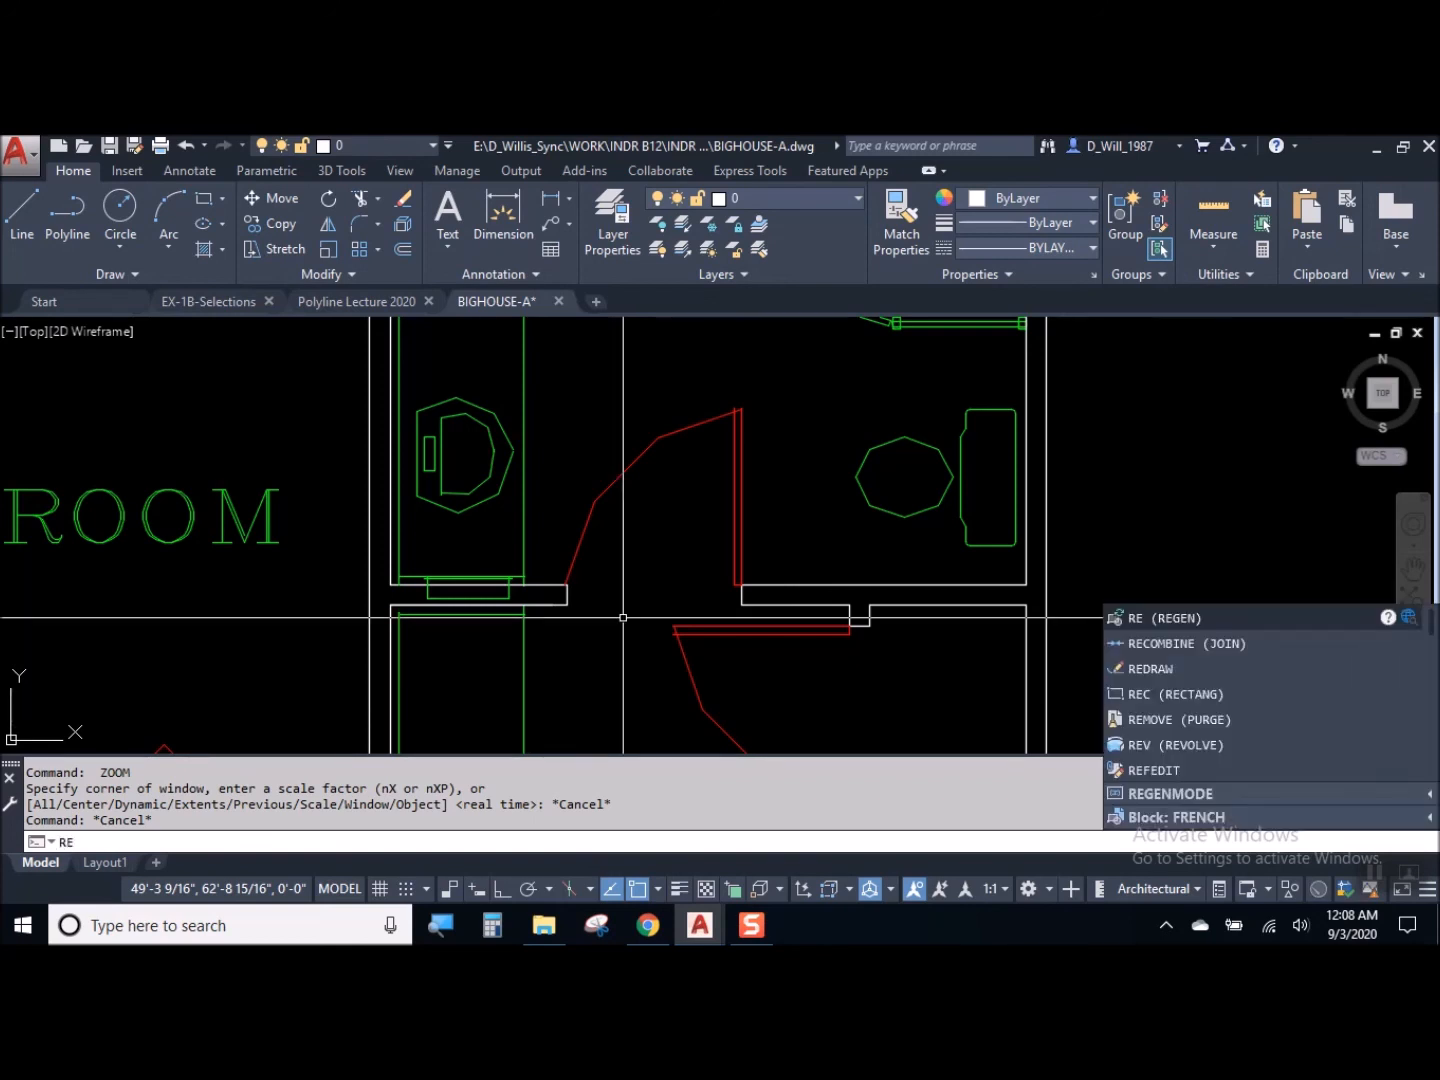
pyautogui.press('Return')
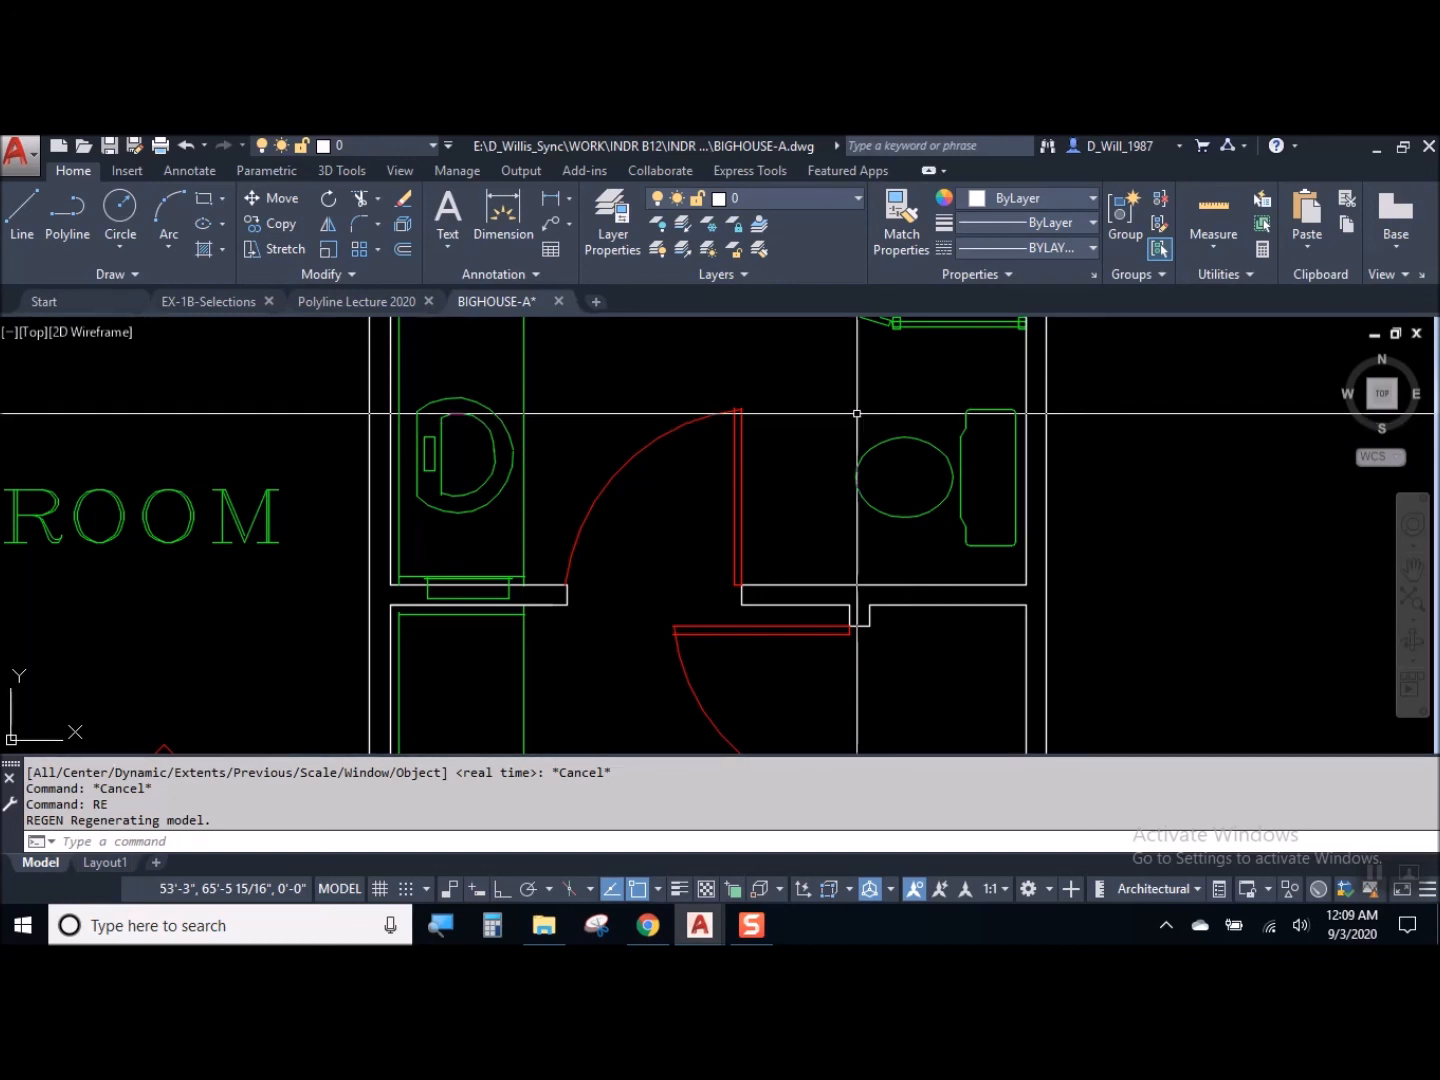
pyautogui.scroll(4, 466, 427)
pyautogui.scroll(5, 496, 452)
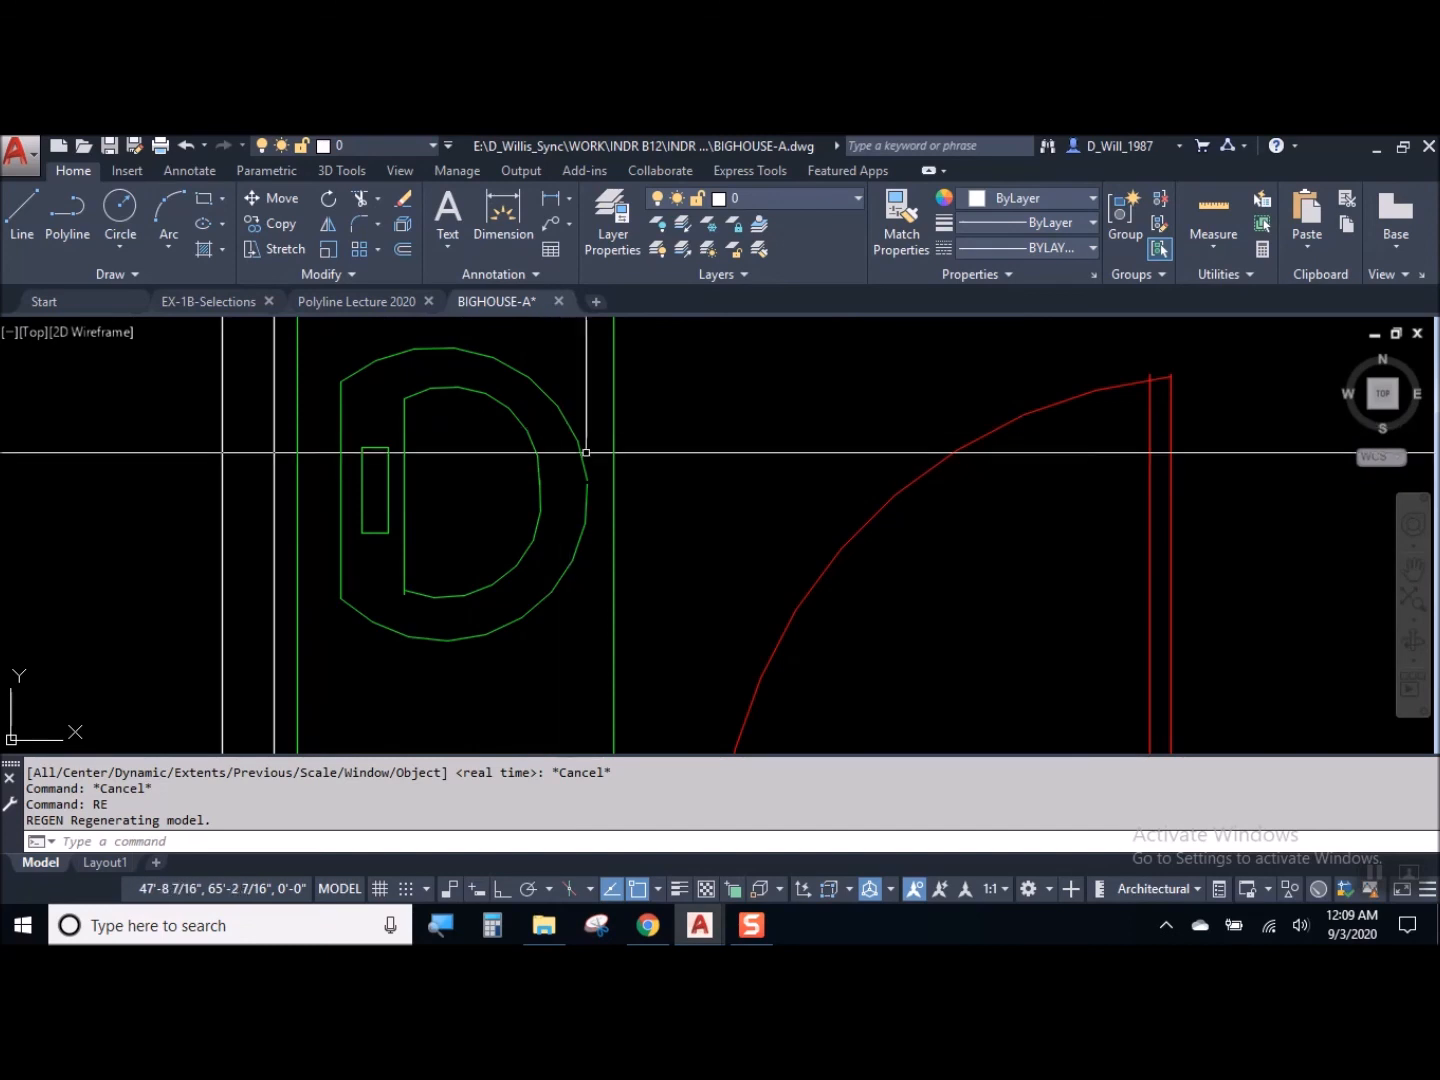
pyautogui.scroll(-4, 553, 456)
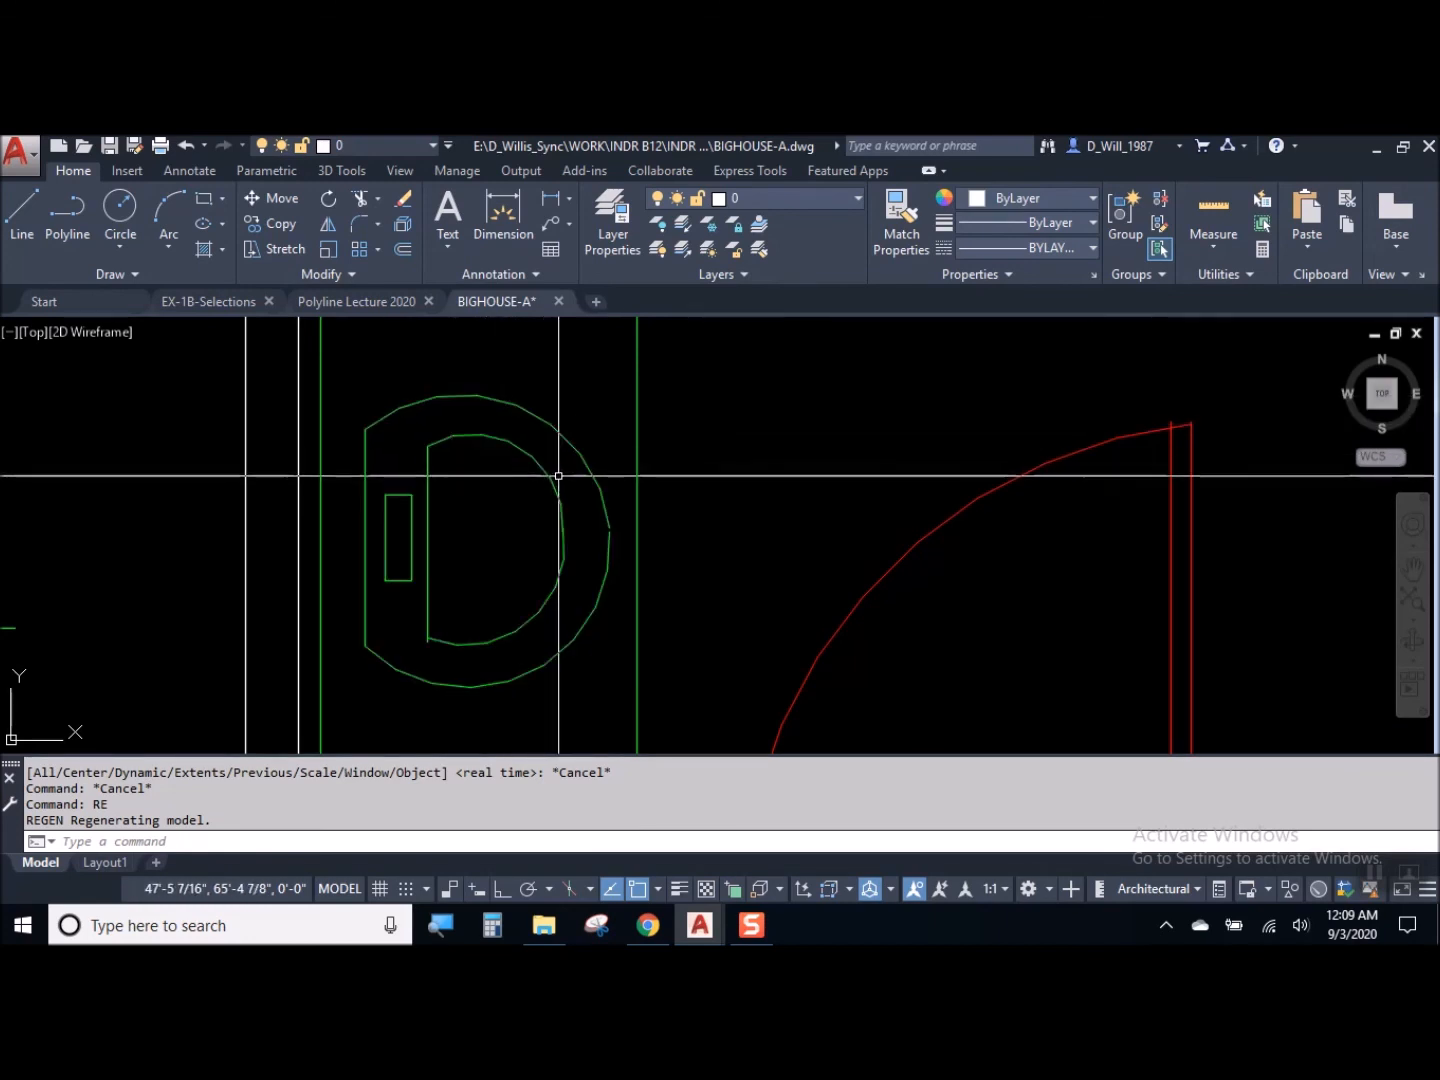
pyautogui.write('re')
pyautogui.press('Return')
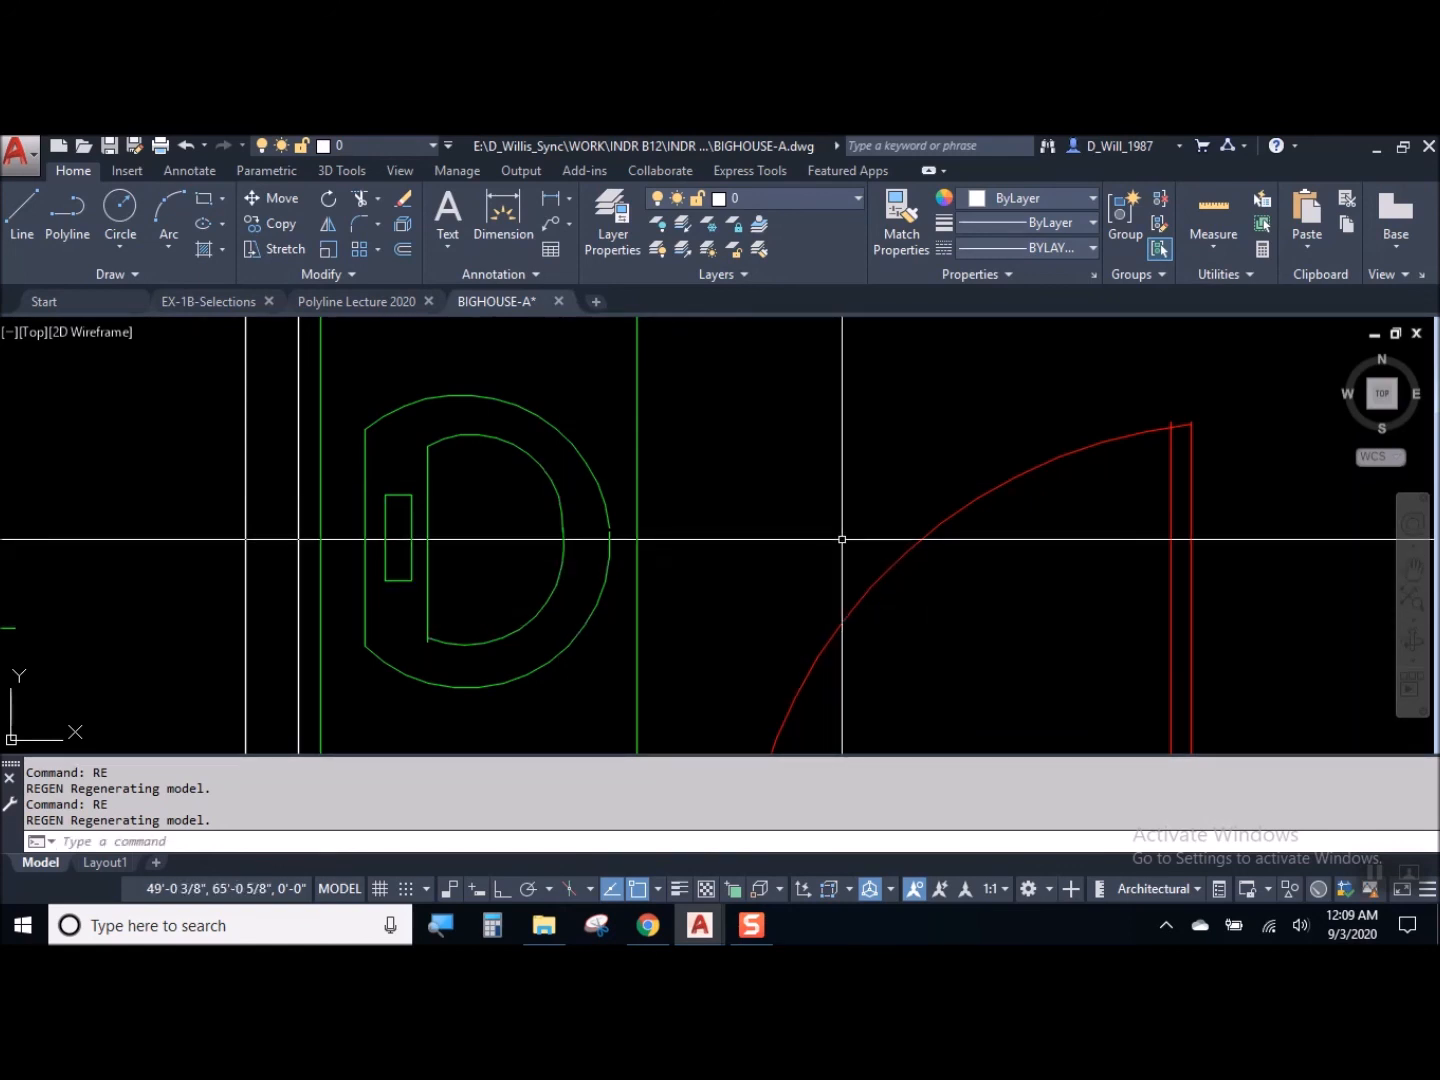
# Examine the curves of the master bath's tub and vanity sink up close
pyautogui.scroll(-4, 842, 539)
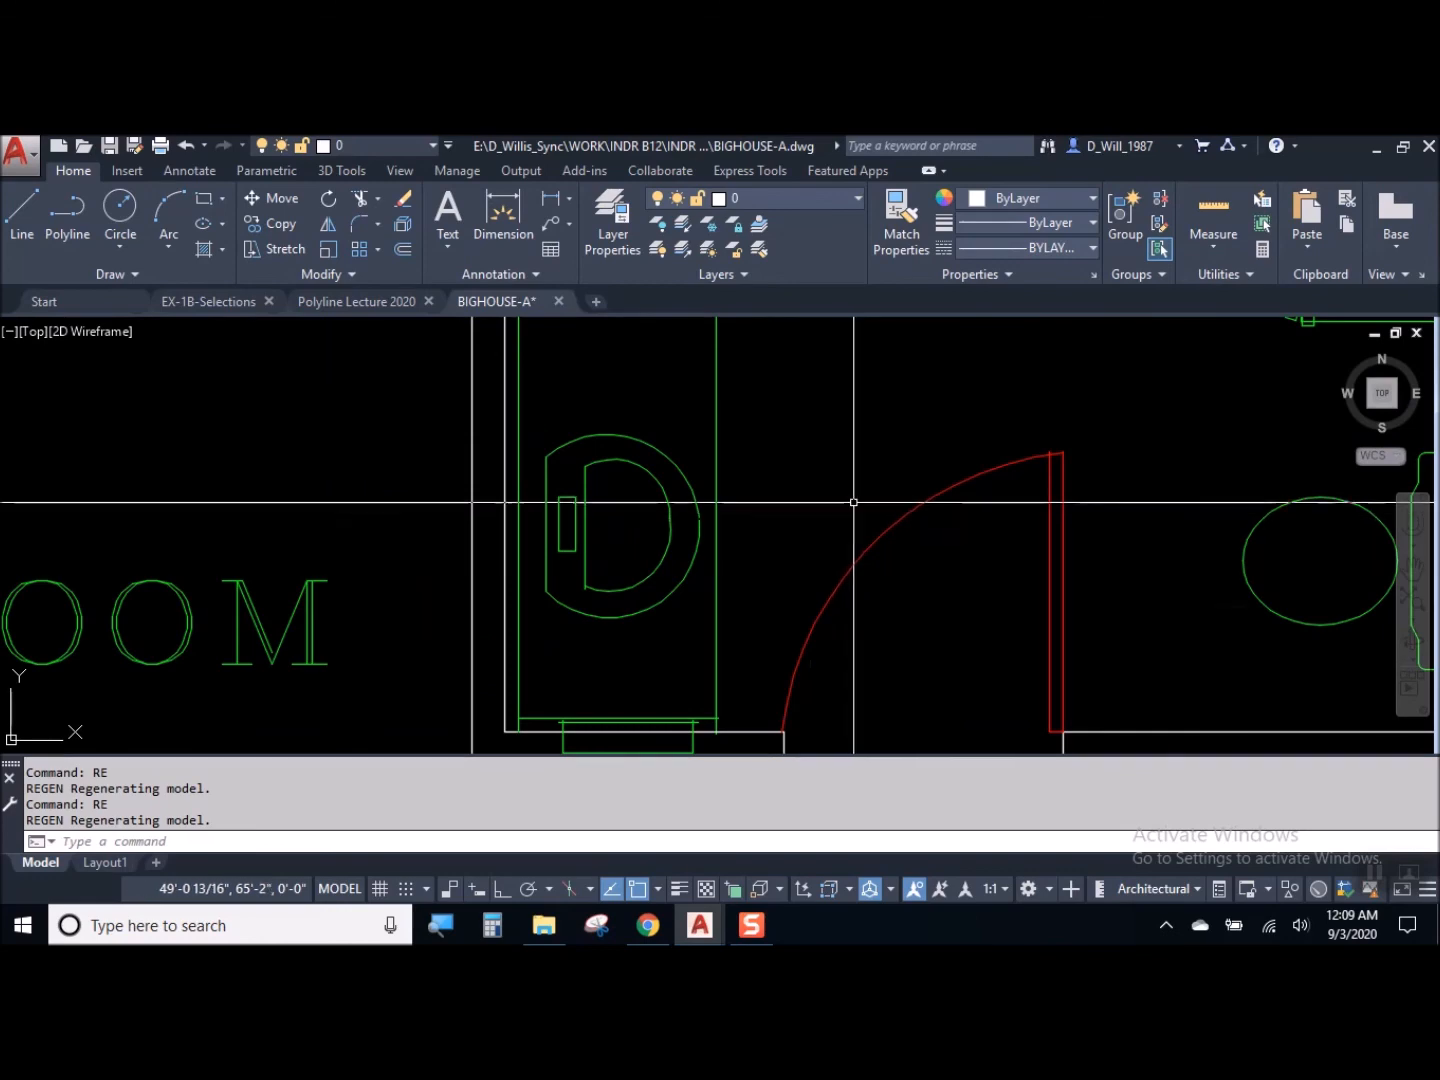
pyautogui.moveTo(852, 521); pyautogui.dragTo(748, 475, button='middle')
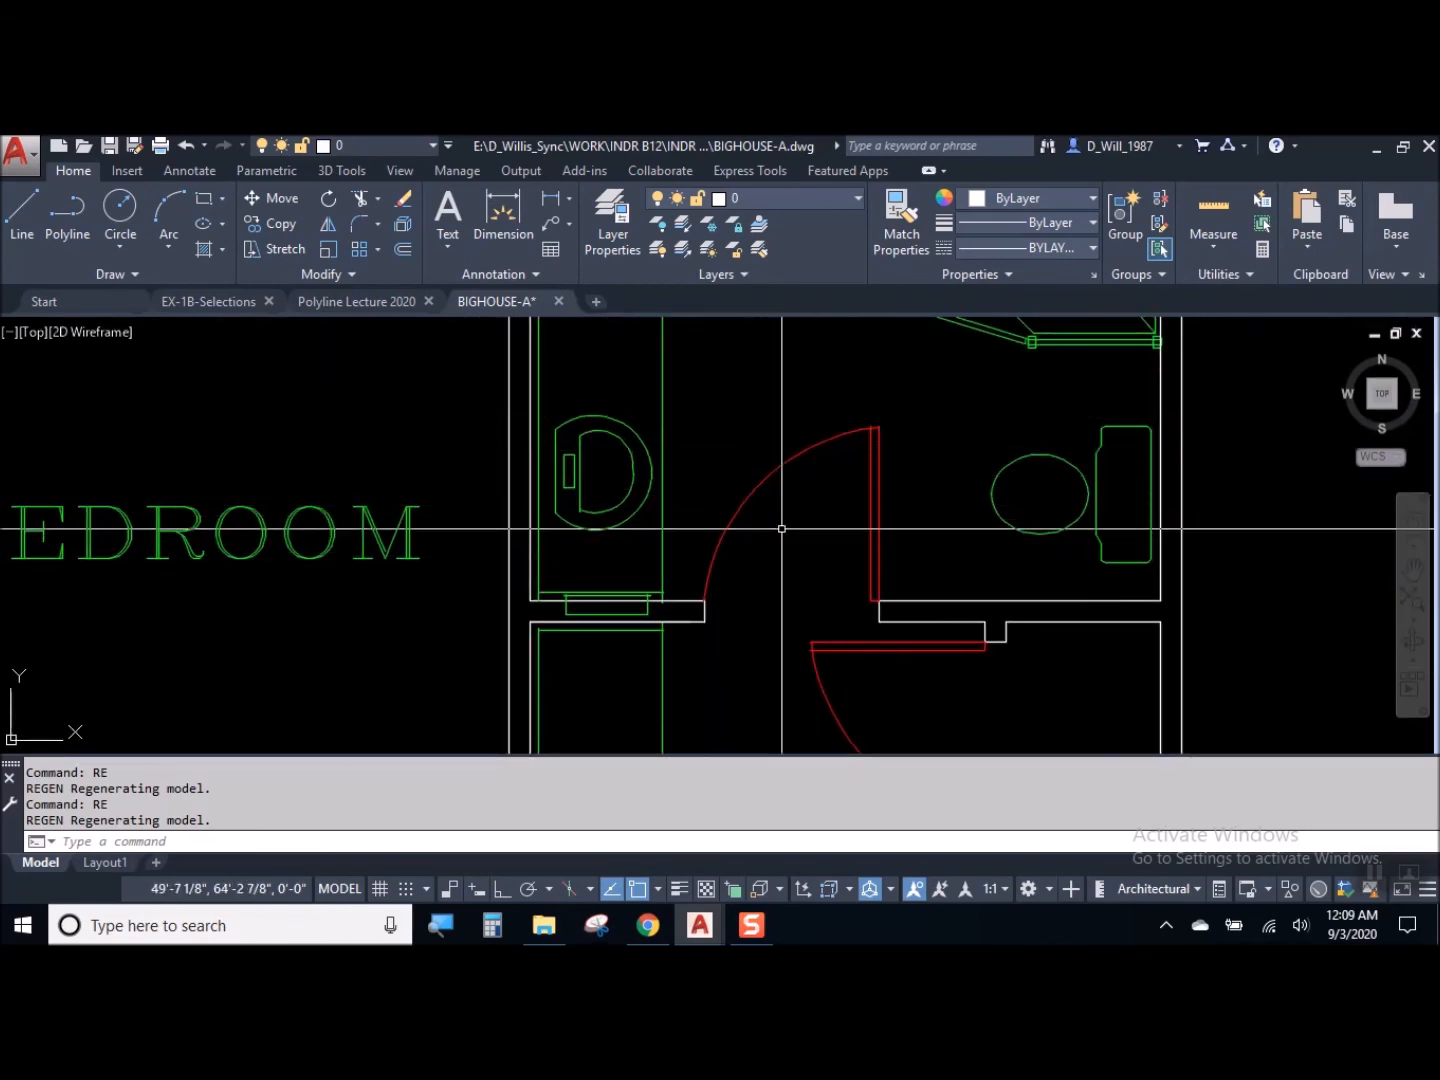
pyautogui.scroll(-6, 784, 537)
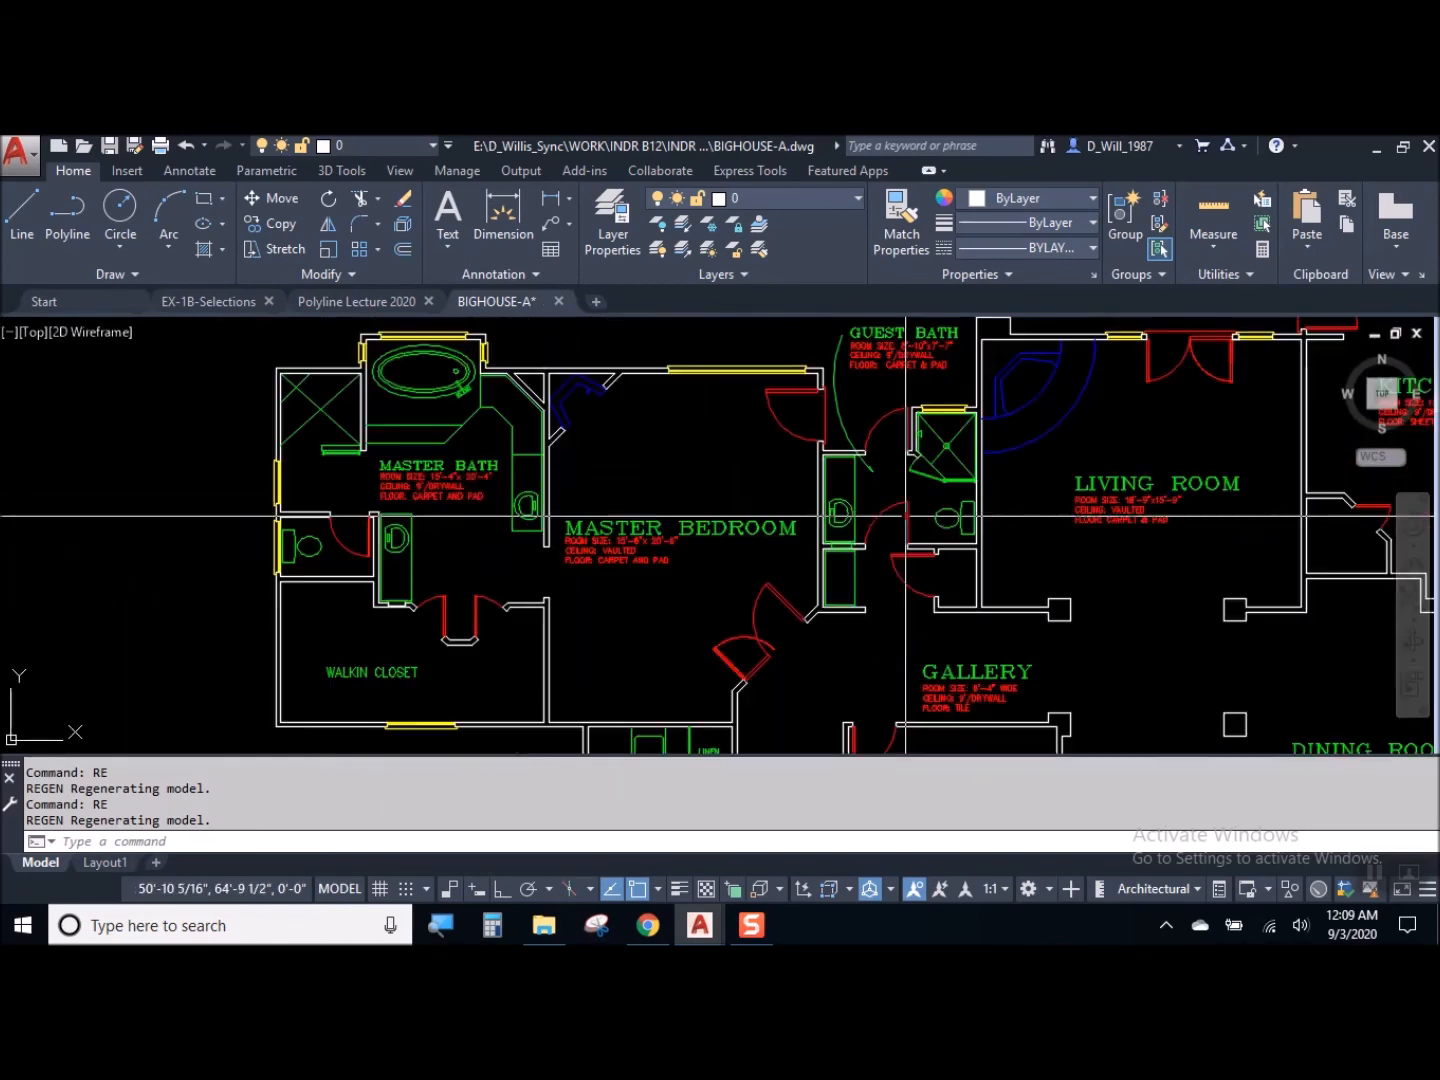
pyautogui.scroll(10, 600, 435)
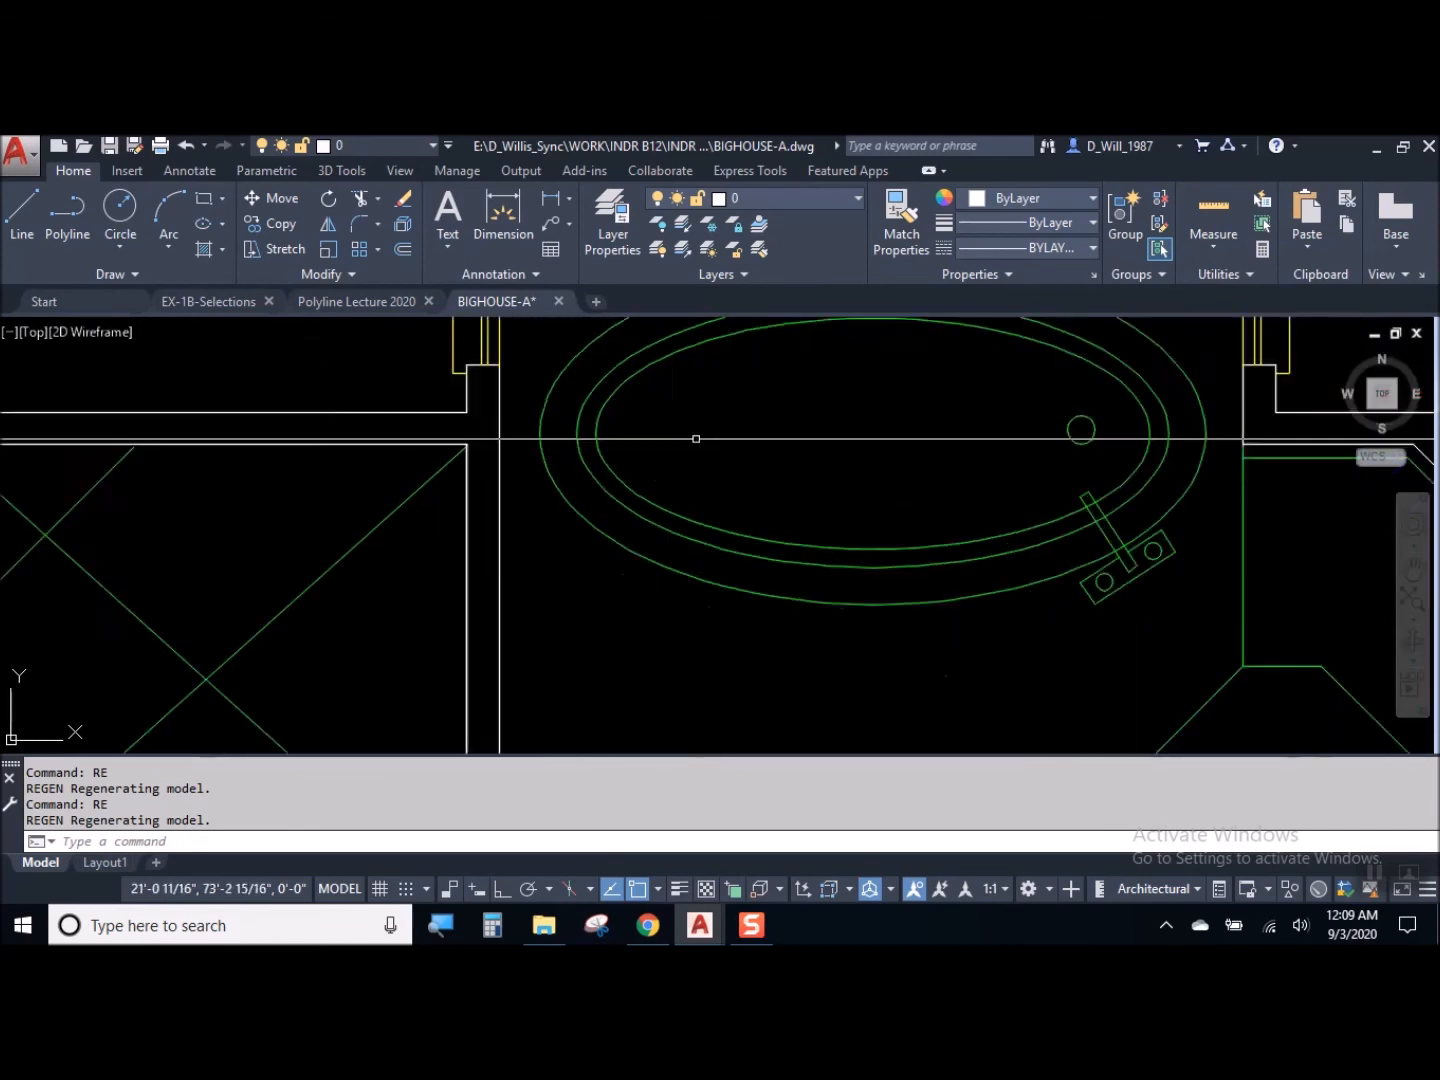
pyautogui.scroll(-7, 476, 604)
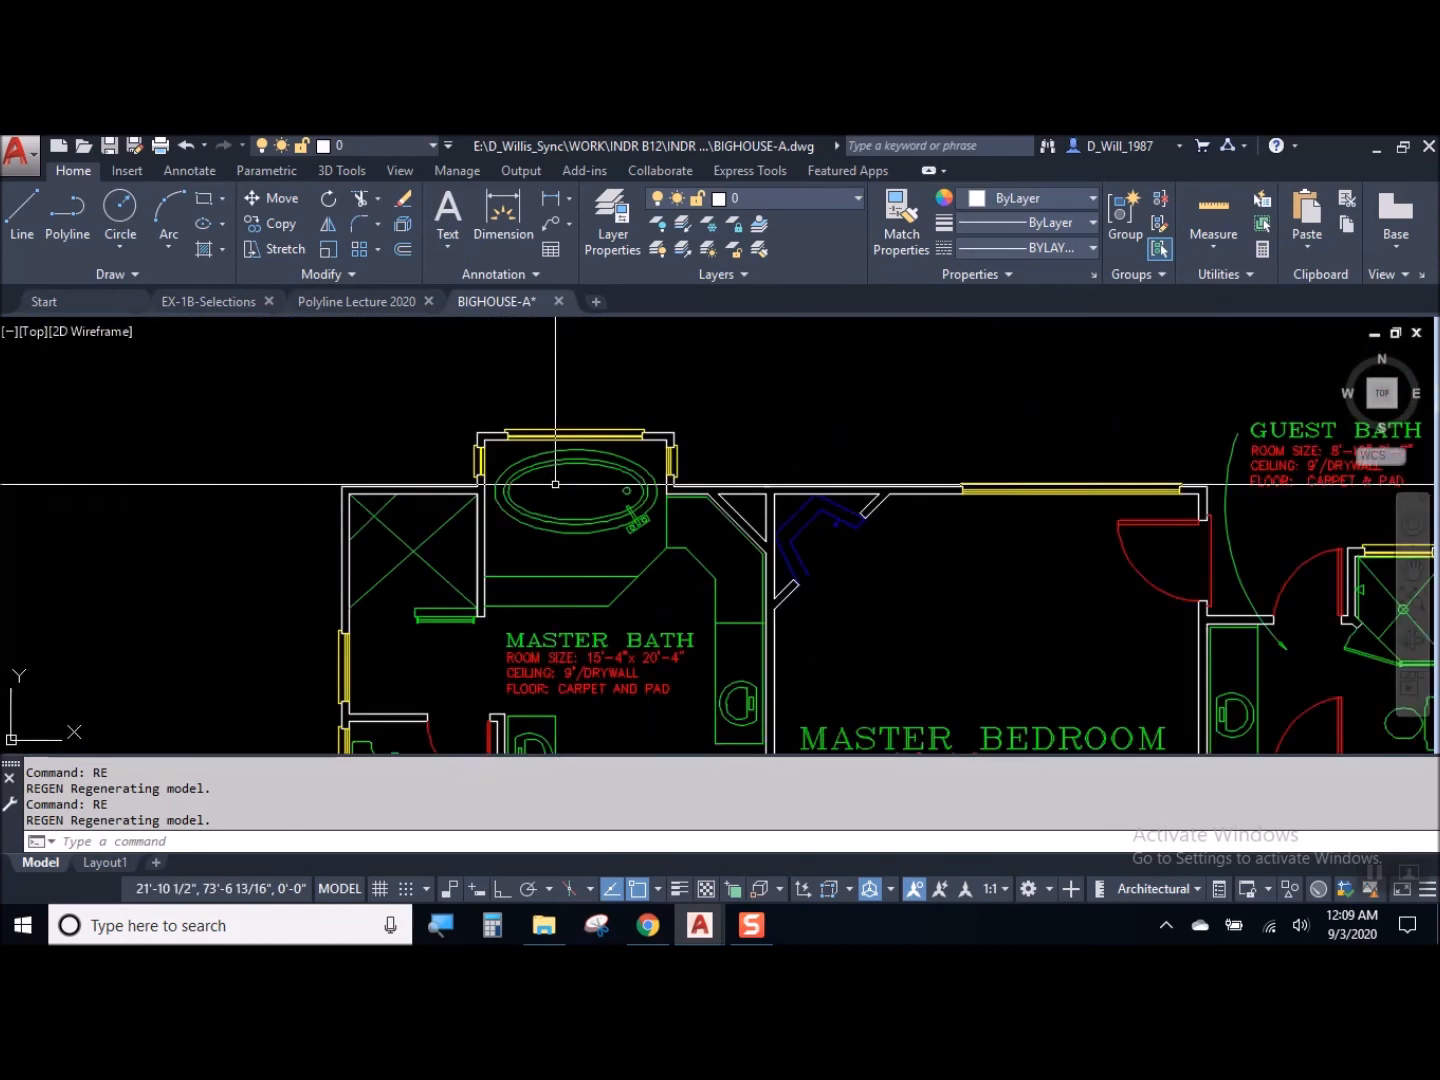
pyautogui.moveTo(613, 596); pyautogui.dragTo(600, 400, button='middle')
pyautogui.scroll(7, 596, 553)
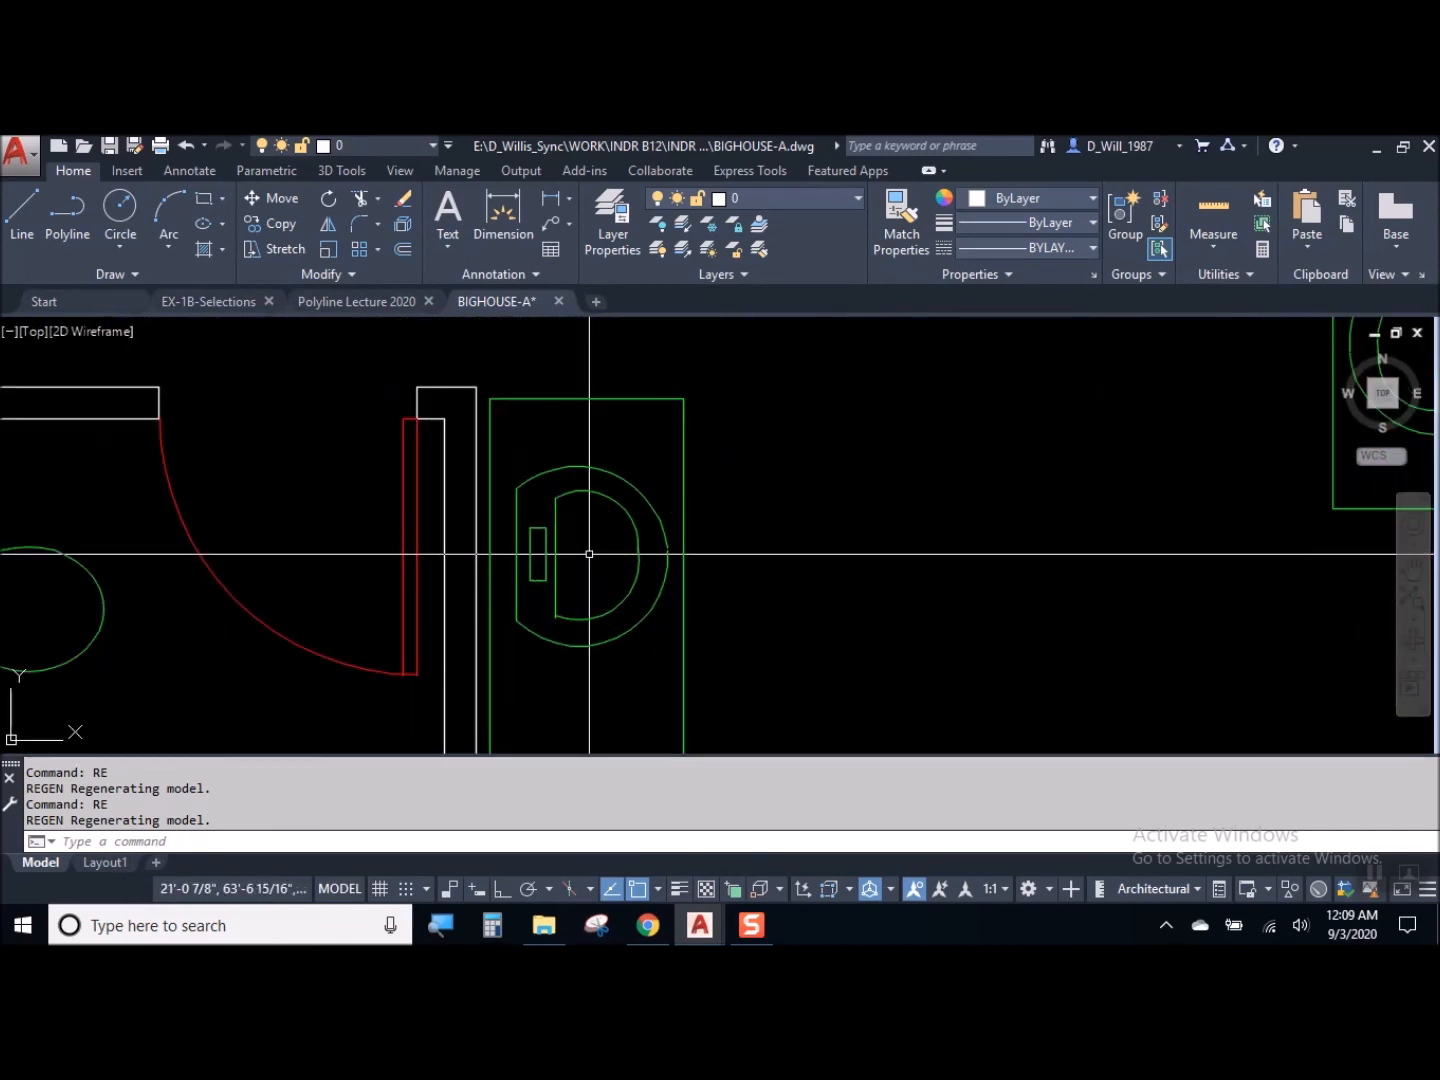
pyautogui.scroll(-7, 596, 558)
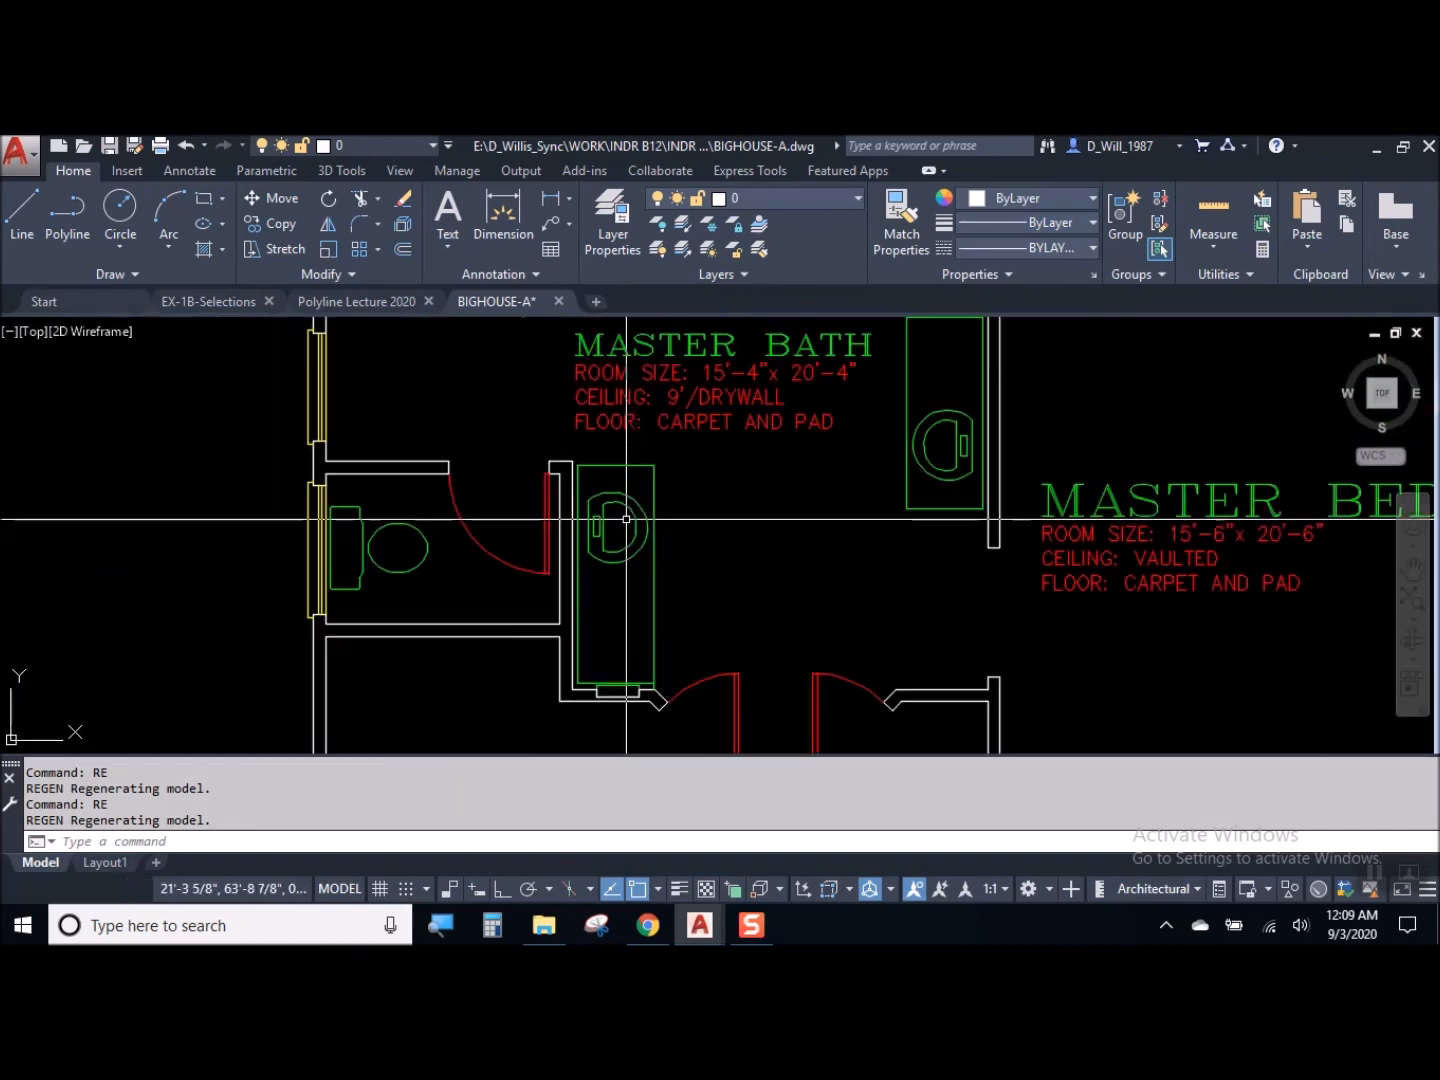
# Move from the master bath across the plan, and fit the whole floor plan with Zoom Extents
pyautogui.moveTo(770, 560); pyautogui.dragTo(447, 537, button='middle')
pyautogui.scroll(-2, 553, 567)
pyautogui.moveTo(796, 635); pyautogui.dragTo(578, 542, button='middle')
pyautogui.middleClick(600, 560)
pyautogui.middleClick(600, 560)
# Fill the view with the master bath tub using Zoom's Object option, and return to the full plan with Zoom Previous
pyautogui.write('z')
pyautogui.press('Return')
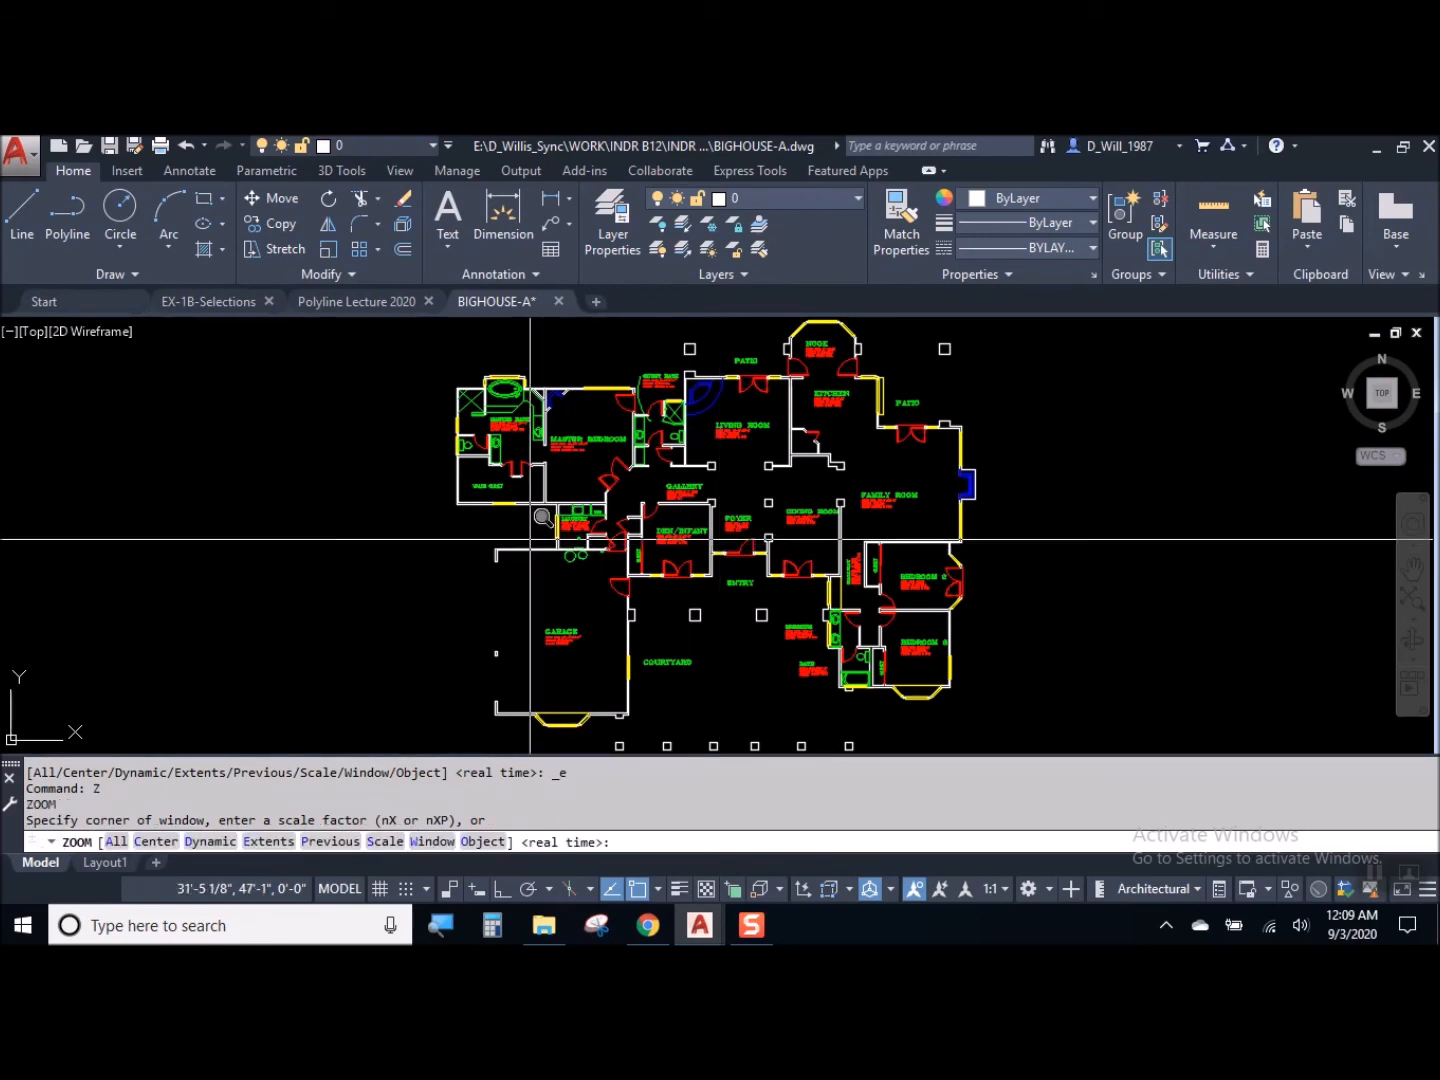
pyautogui.click(494, 843)
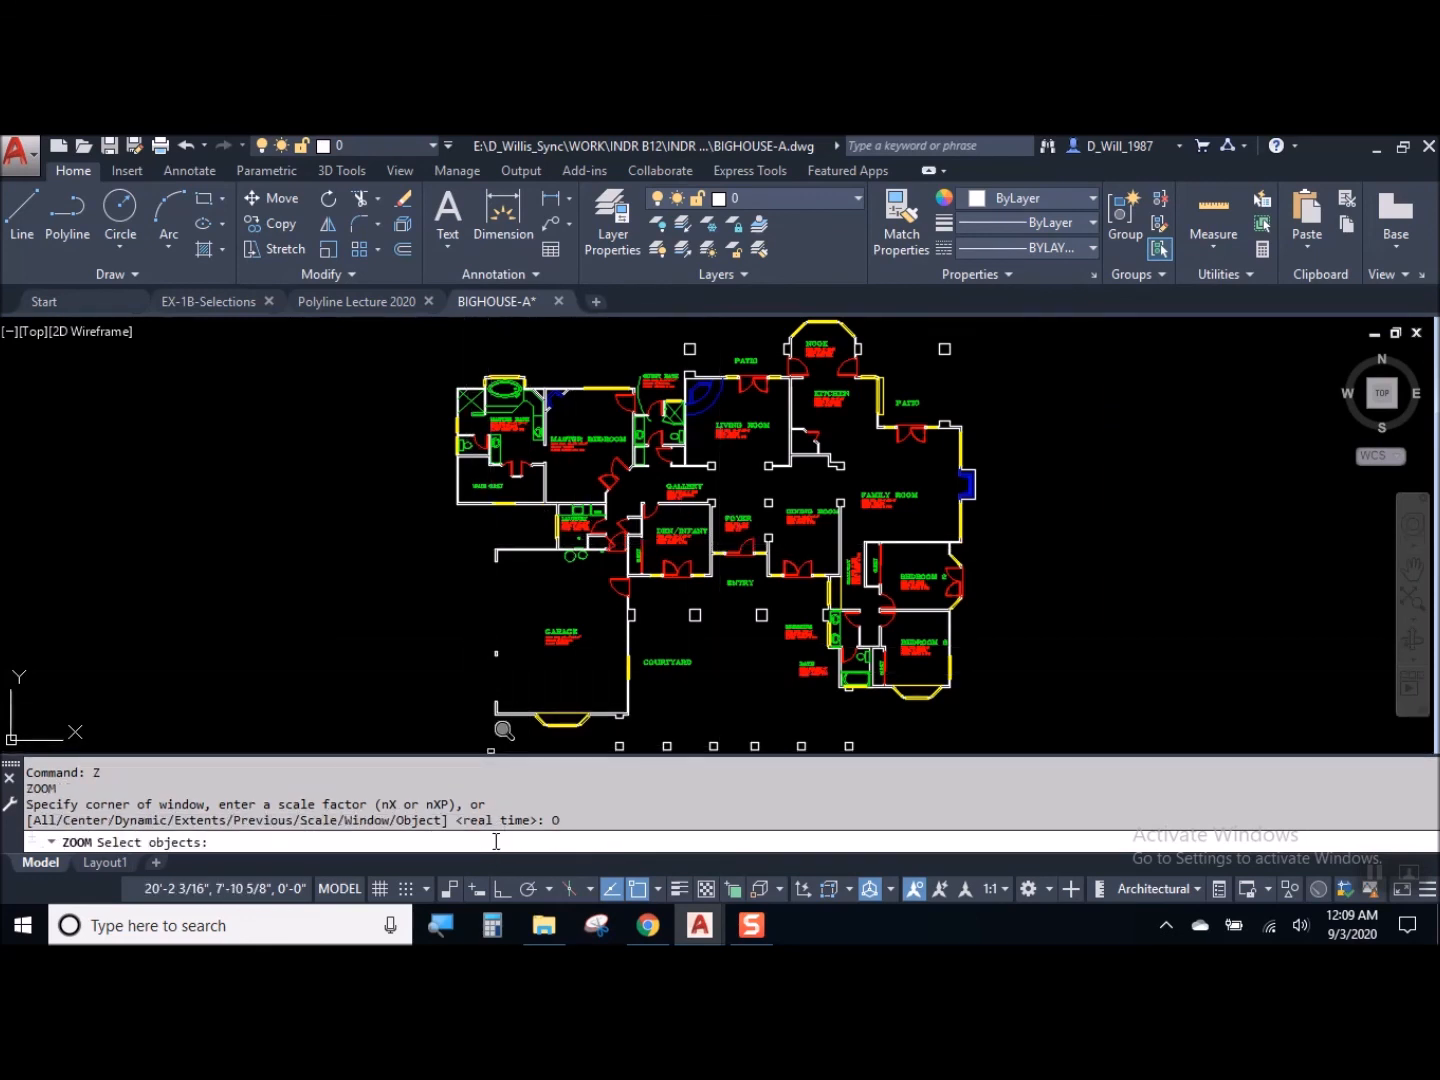
pyautogui.click(520, 372)
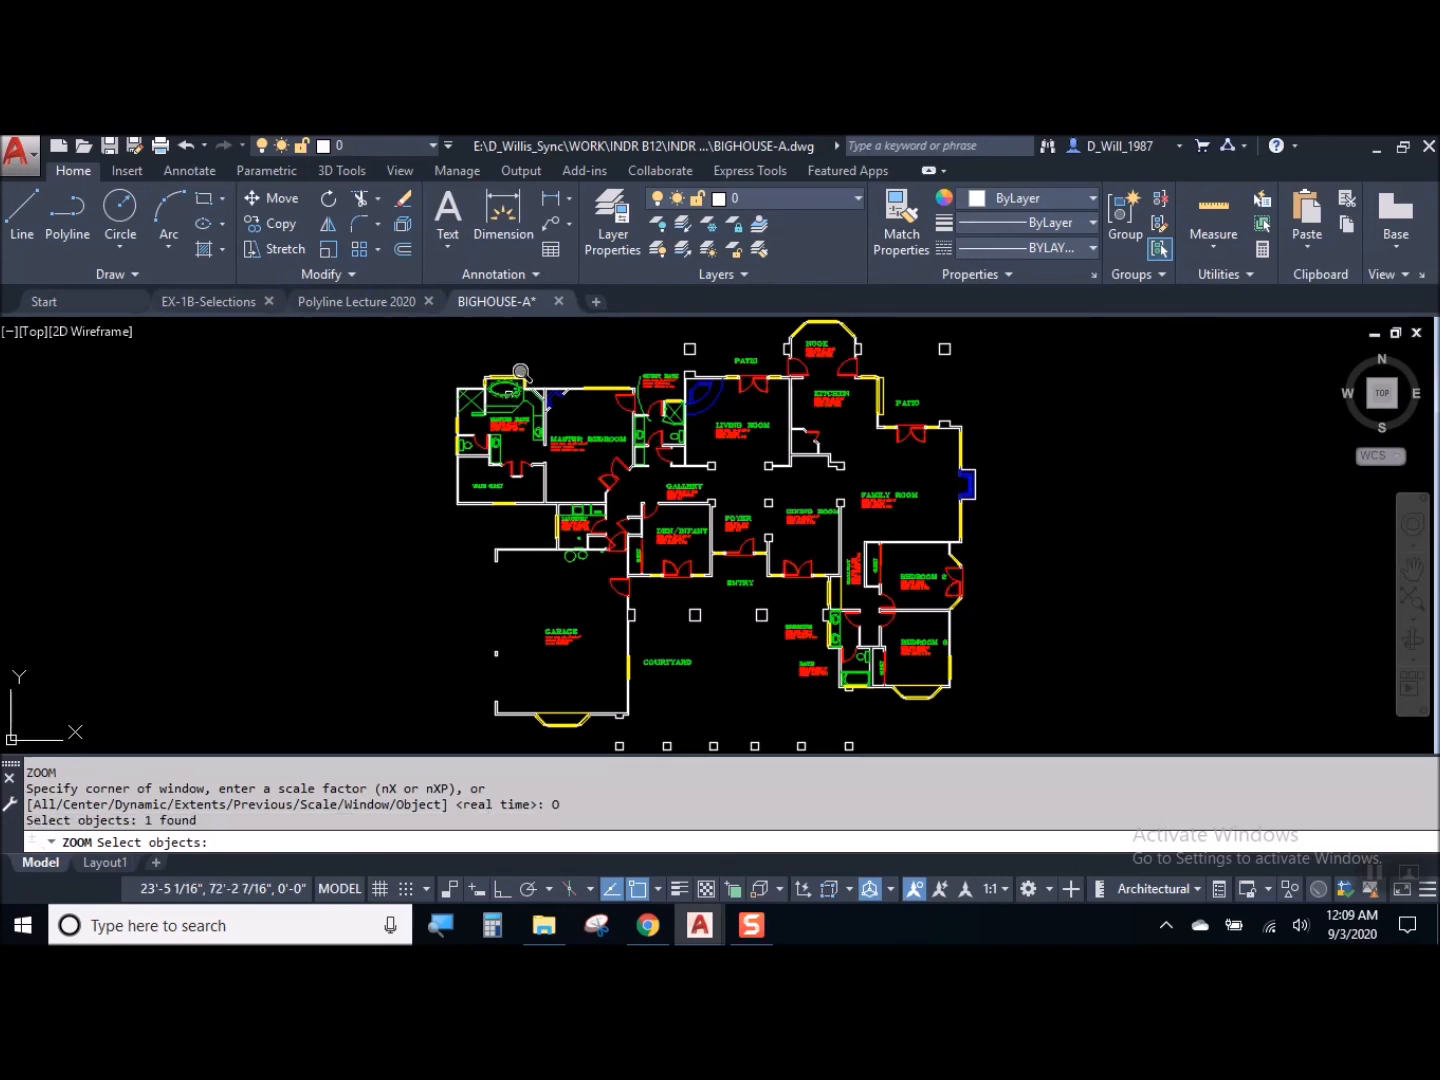
pyautogui.press('Return')
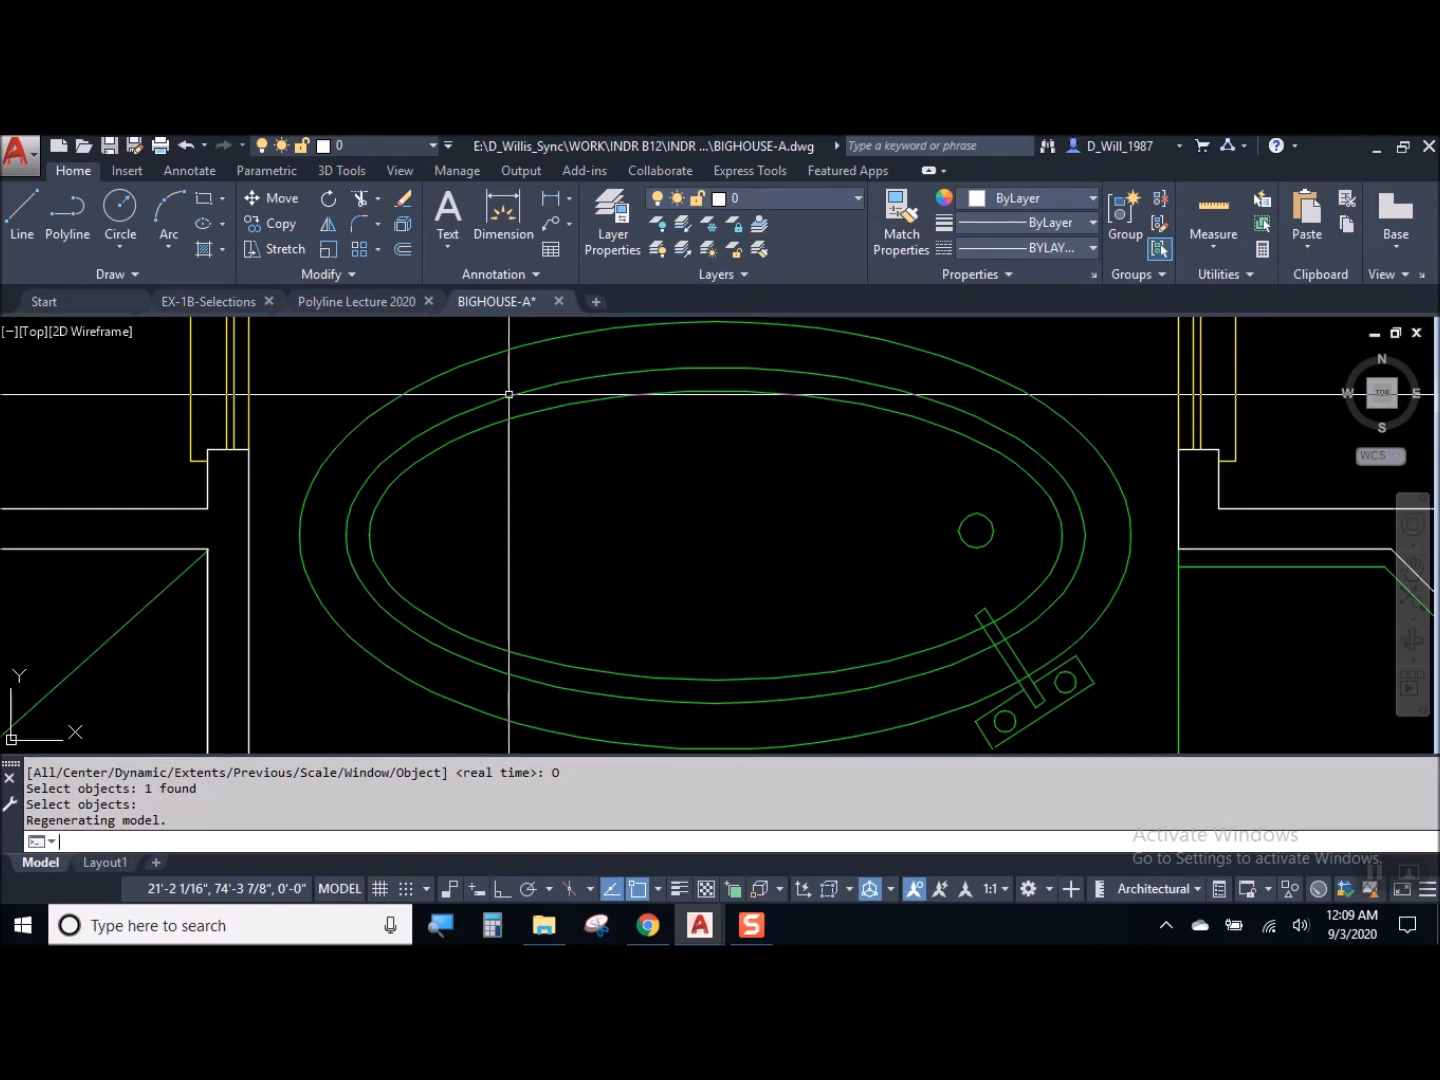
pyautogui.press('Return')
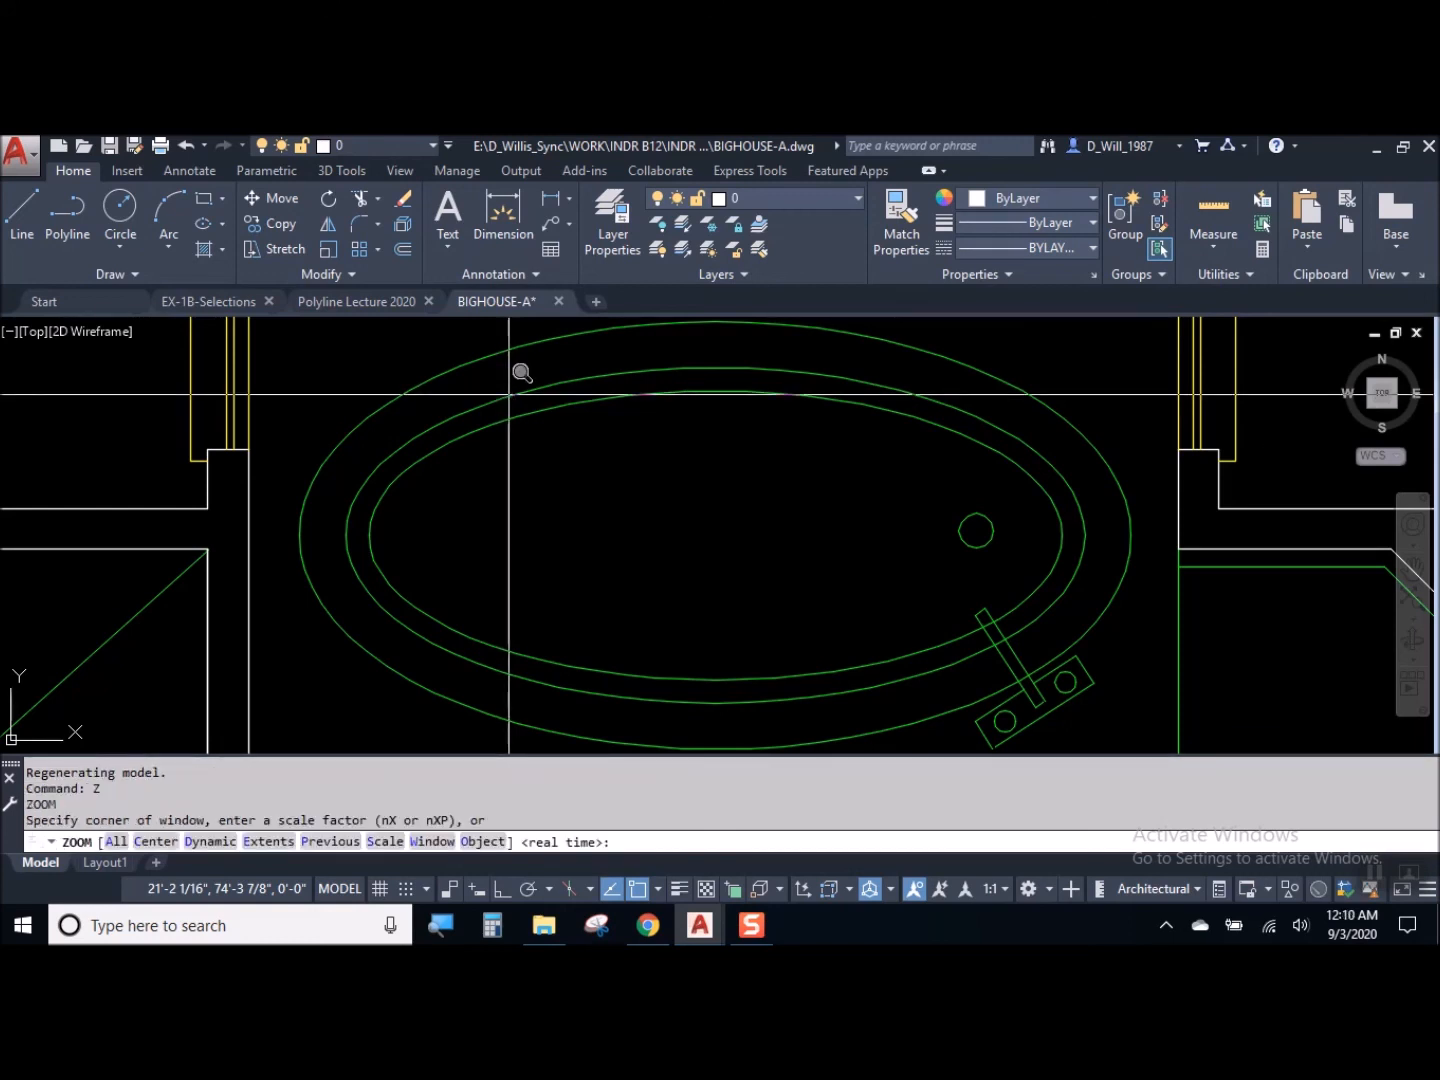
pyautogui.click(330, 841)
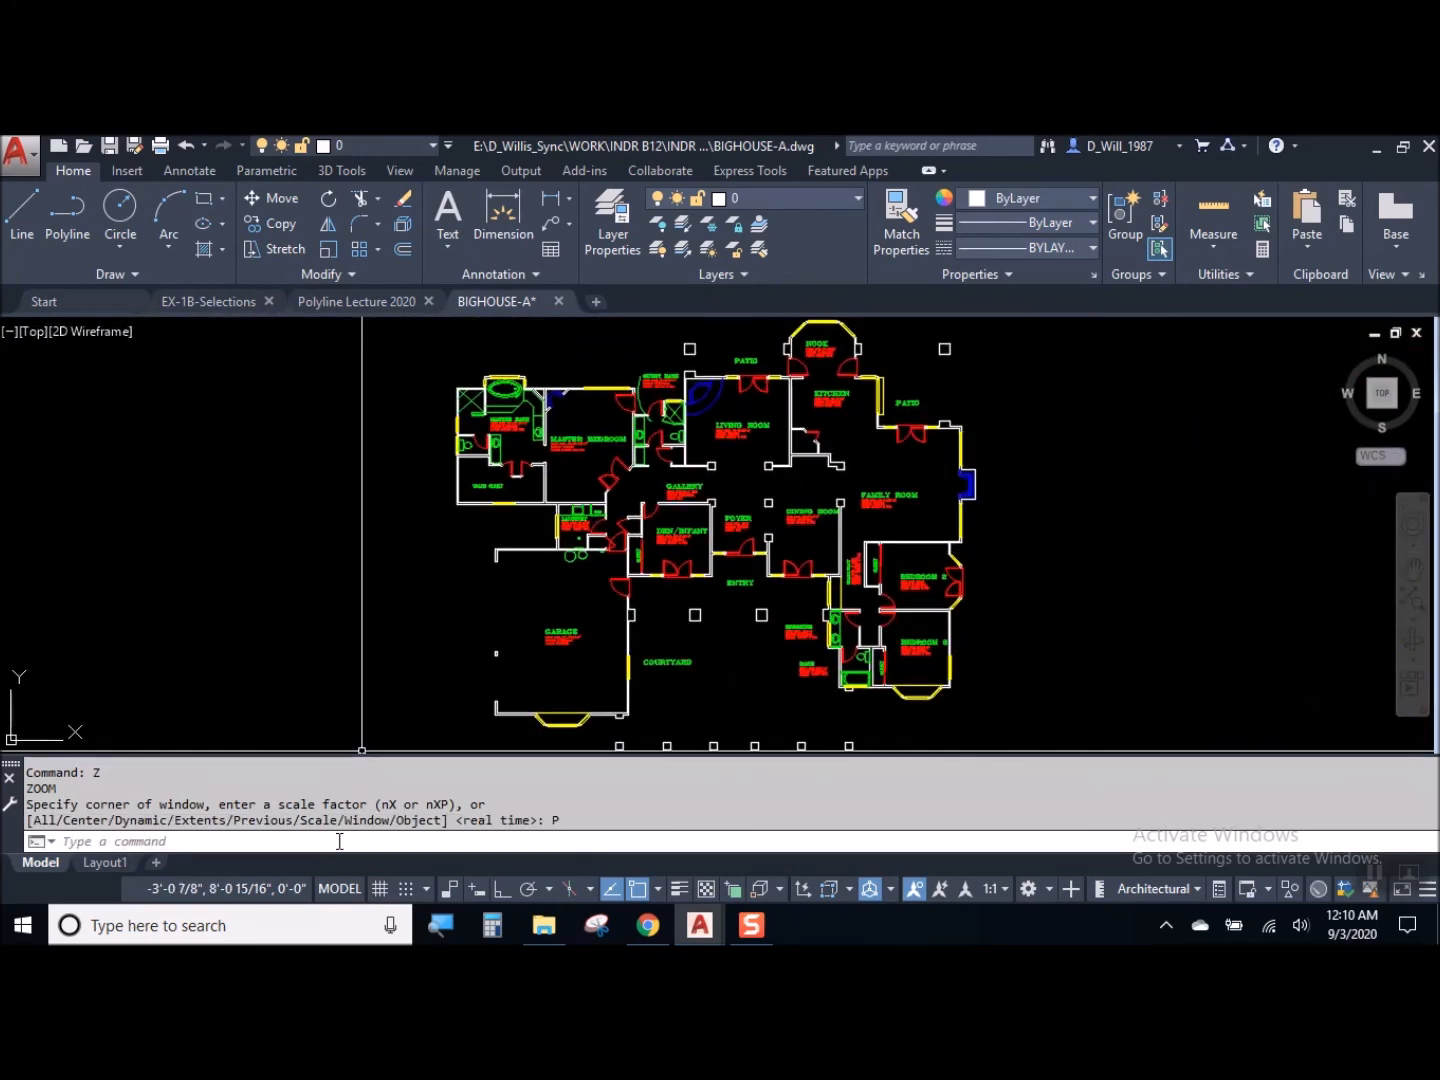
# Take a close look at the family room fireplace, and show the whole floor plan with Zoom All
pyautogui.moveTo(1012, 493)
pyautogui.mouseDown(button='middle')
pyautogui.moveTo(906, 573)
pyautogui.moveTo(932, 479)
pyautogui.mouseUp(button='middle')
pyautogui.scroll(9, 872, 565)
pyautogui.scroll(4, 838, 543)
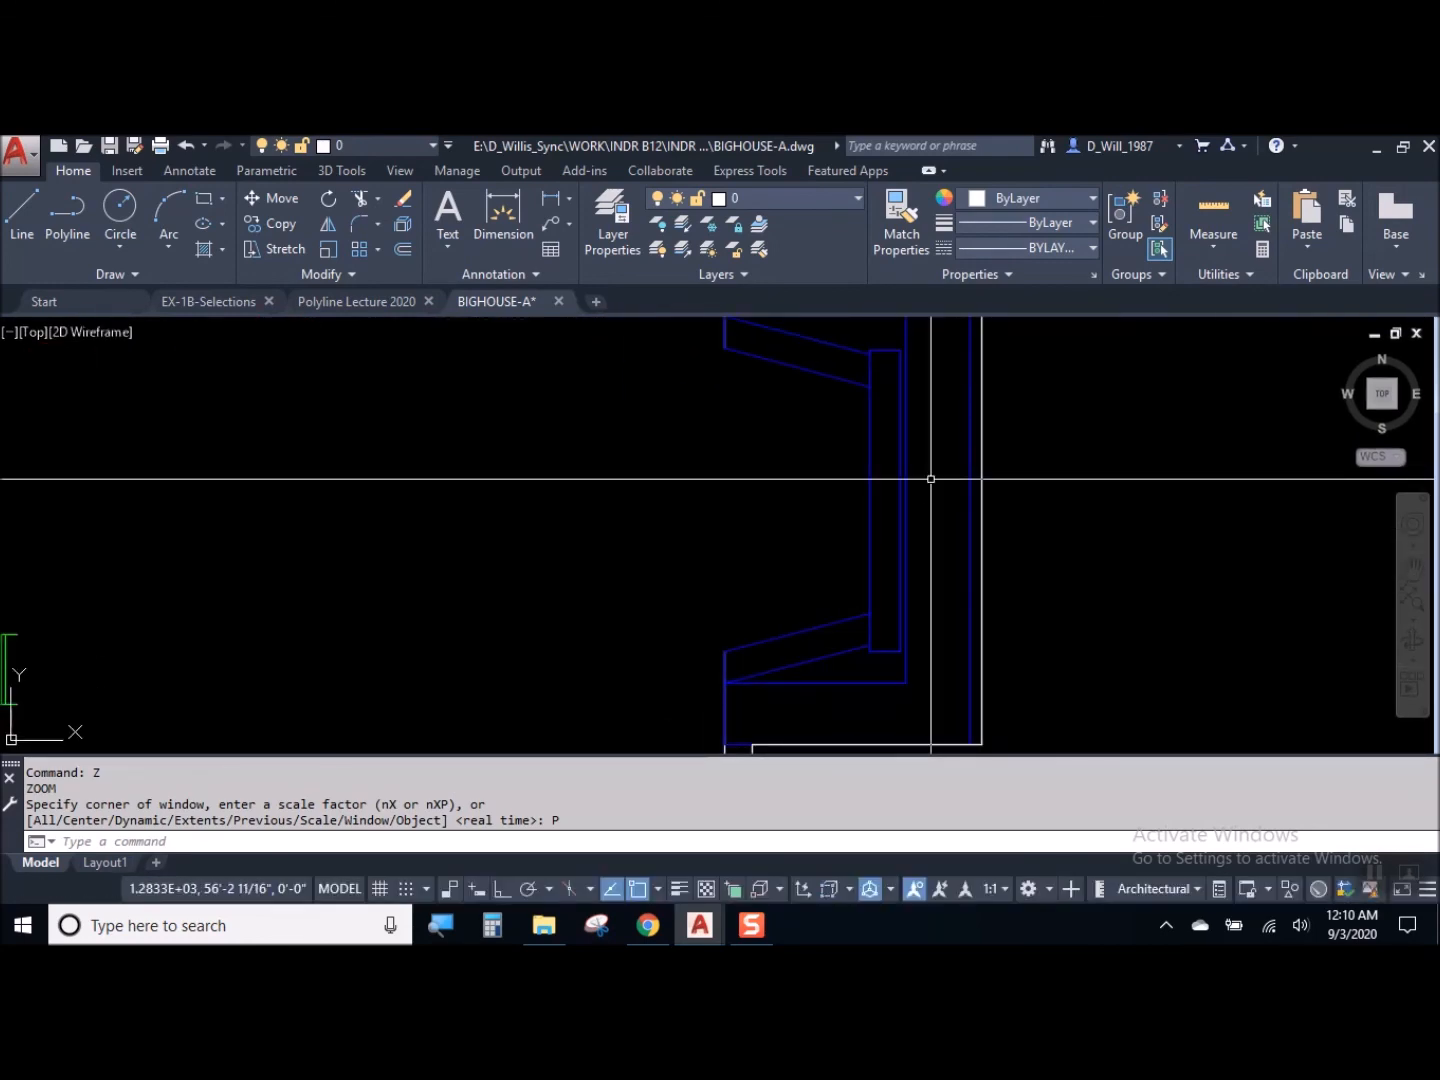
pyautogui.write('z')
pyautogui.press('Return')
pyautogui.write('a')
pyautogui.press('Return')
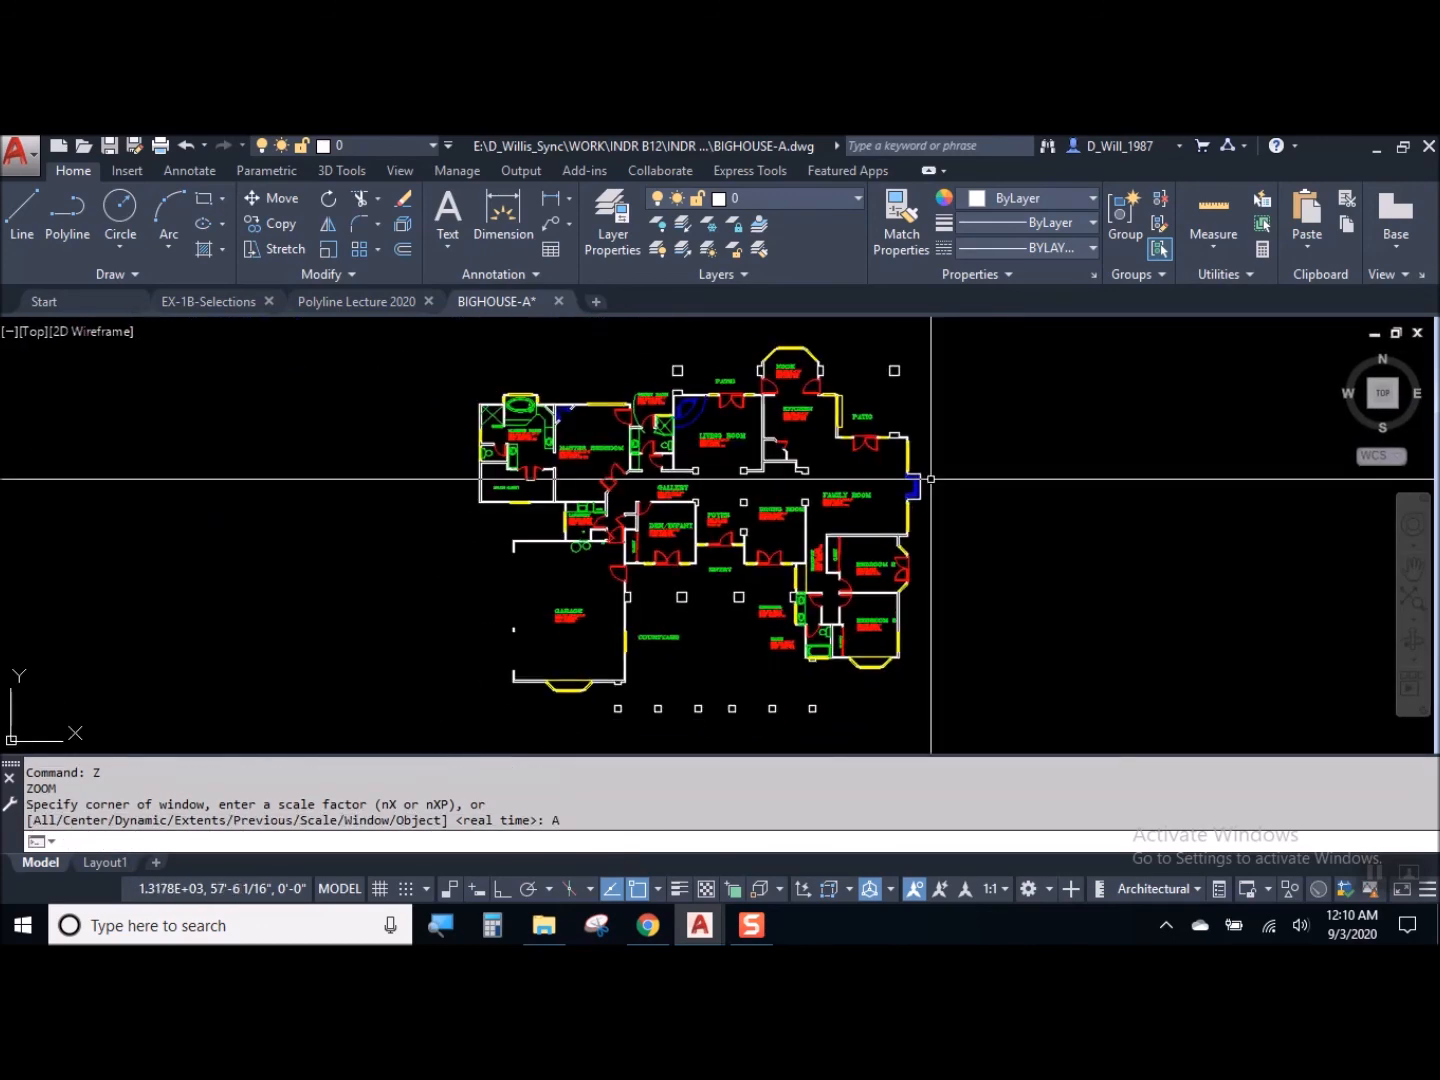
# Restore the close-up of the family room fireplace with Zoom's Previous option
pyautogui.write('z')
pyautogui.press('Return')
pyautogui.write('p')
pyautogui.press('Return')
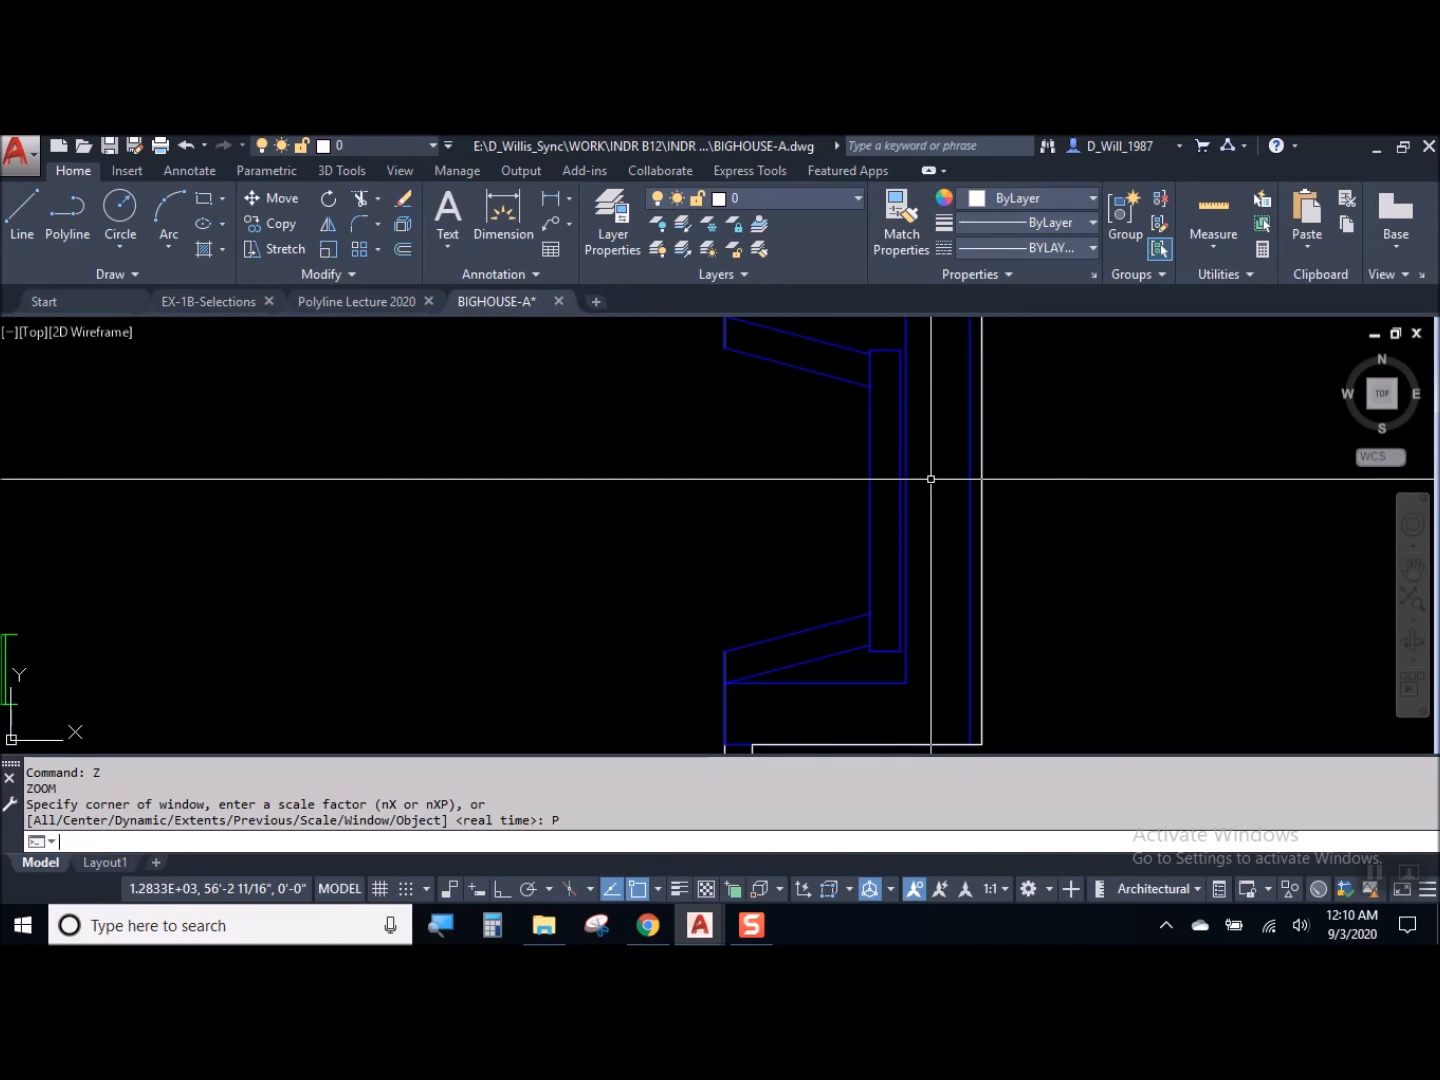
# Enter real-time zoom and zoom out from the fireplace to include the family room label and adjoining walls
pyautogui.write('z')
pyautogui.press('Return')
pyautogui.write('r')
pyautogui.press('Return')
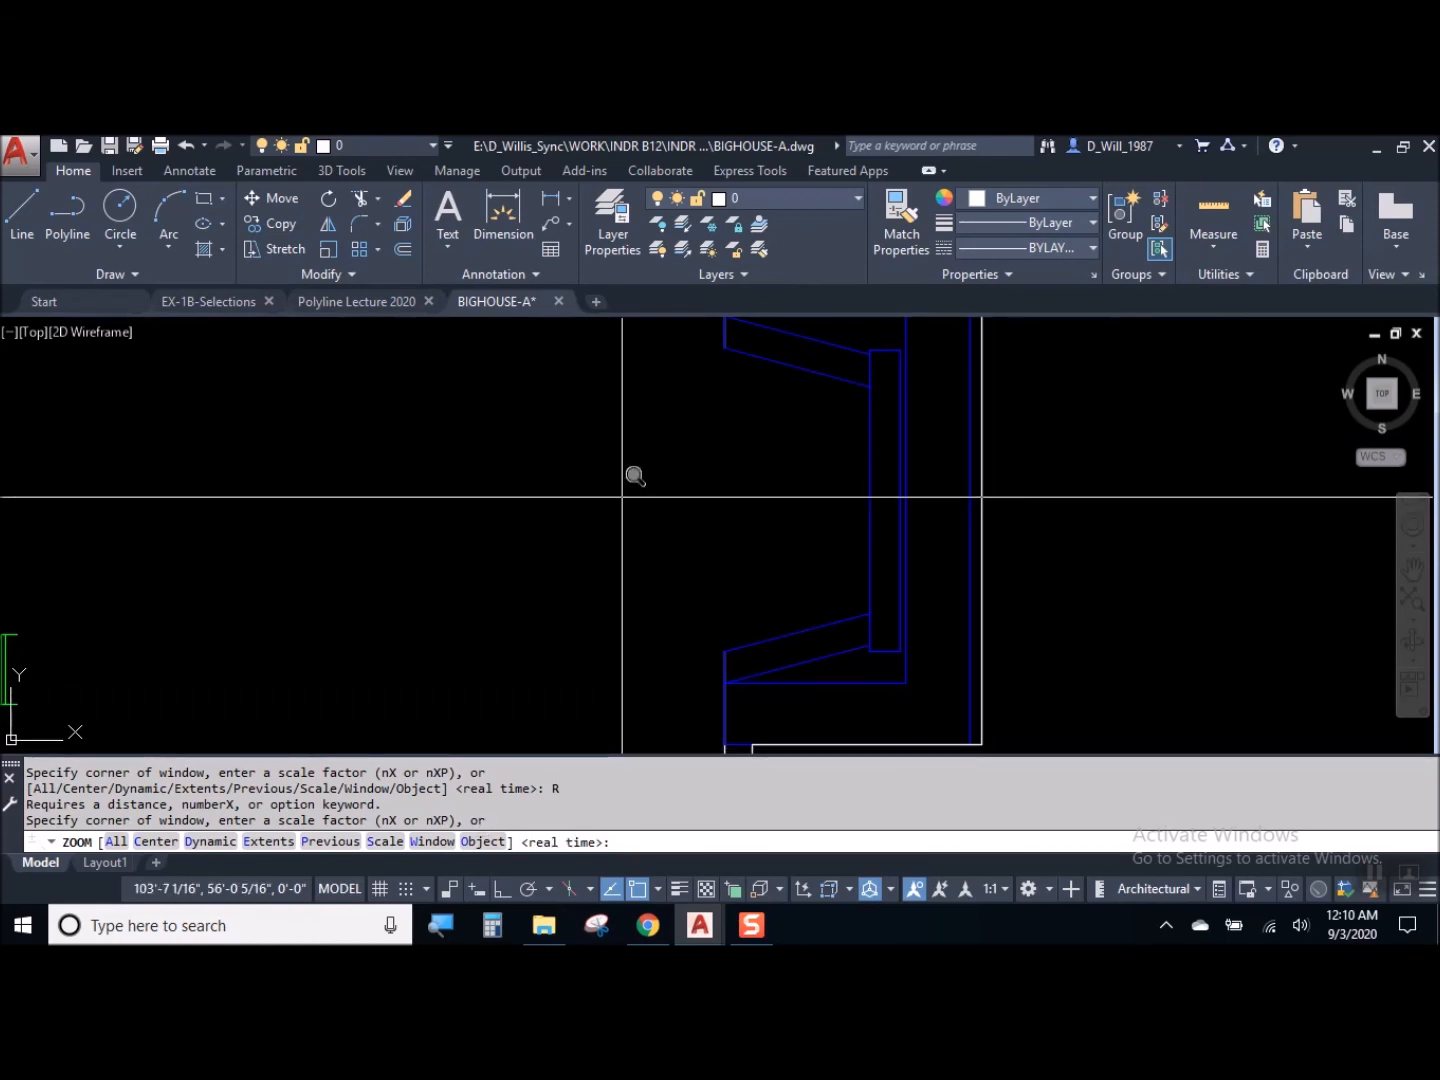
pyautogui.press('Return')
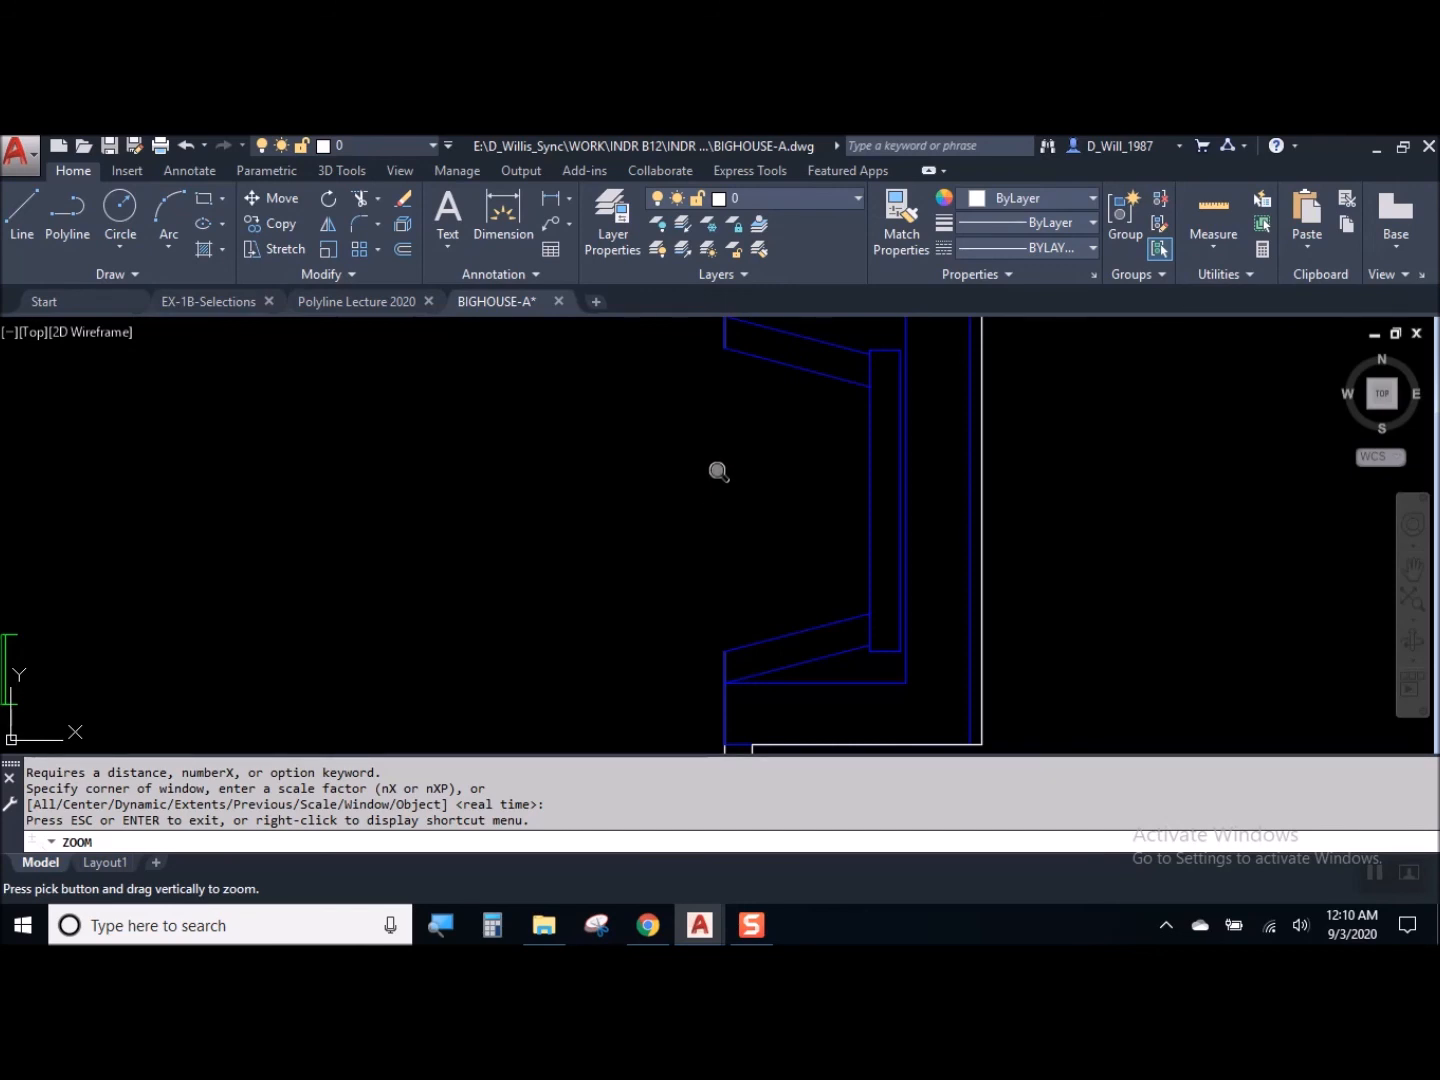
pyautogui.moveTo(718, 471); pyautogui.dragTo(720, 717)
pyautogui.moveTo(713, 502); pyautogui.dragTo(712, 647)
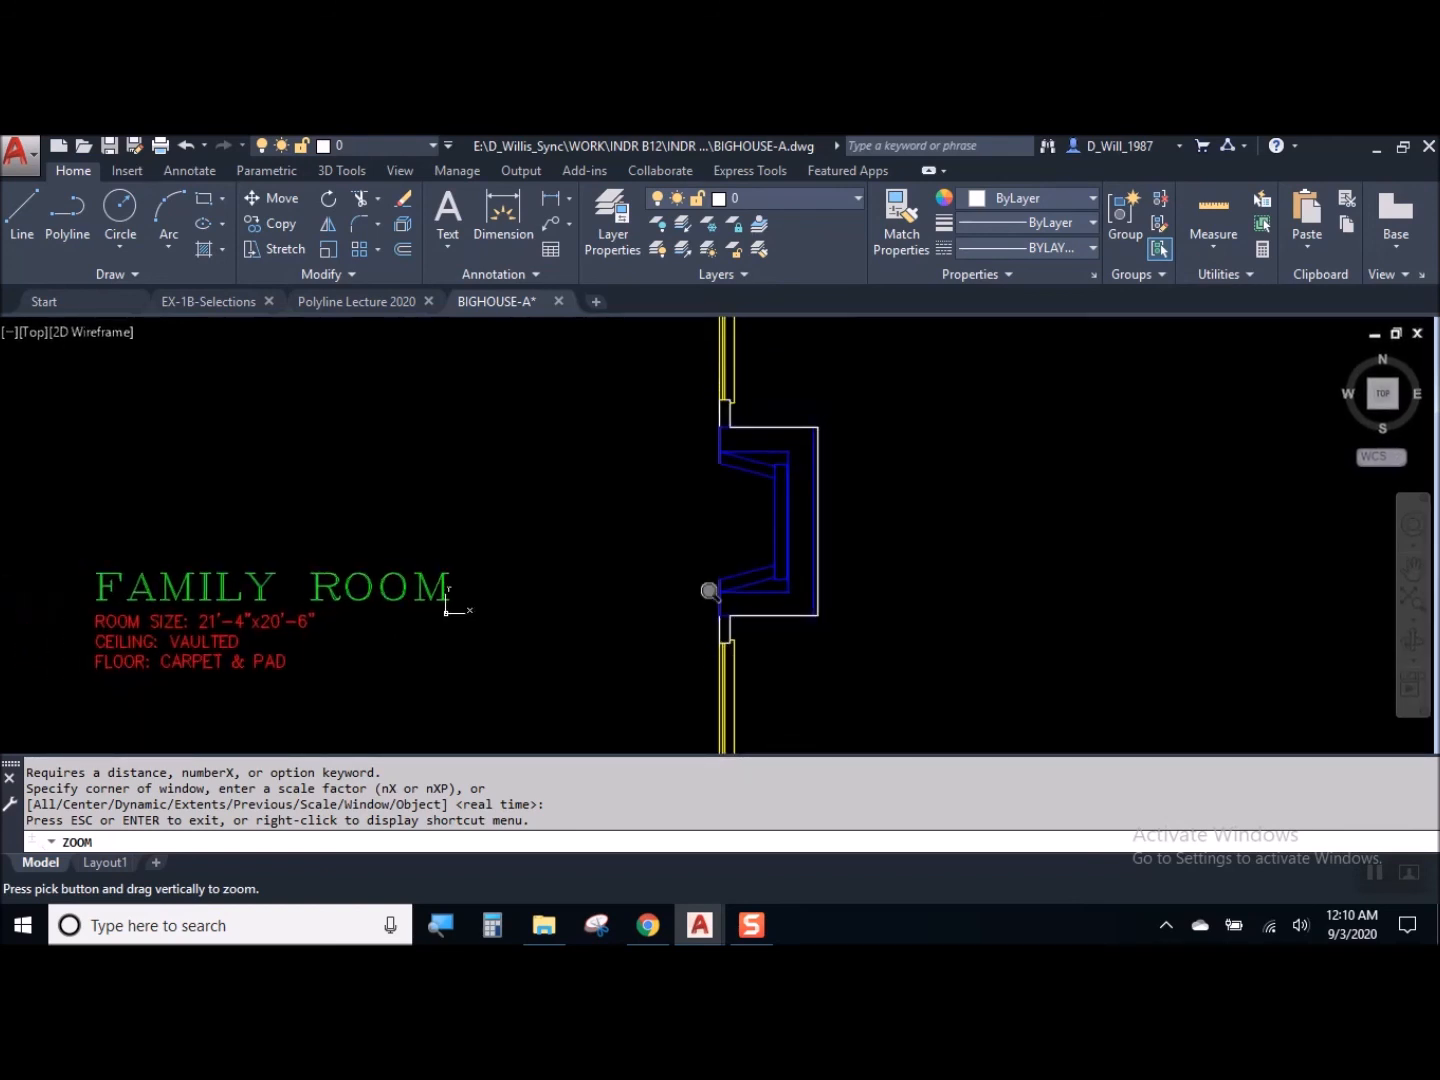
pyautogui.moveTo(711, 497); pyautogui.dragTo(706, 630)
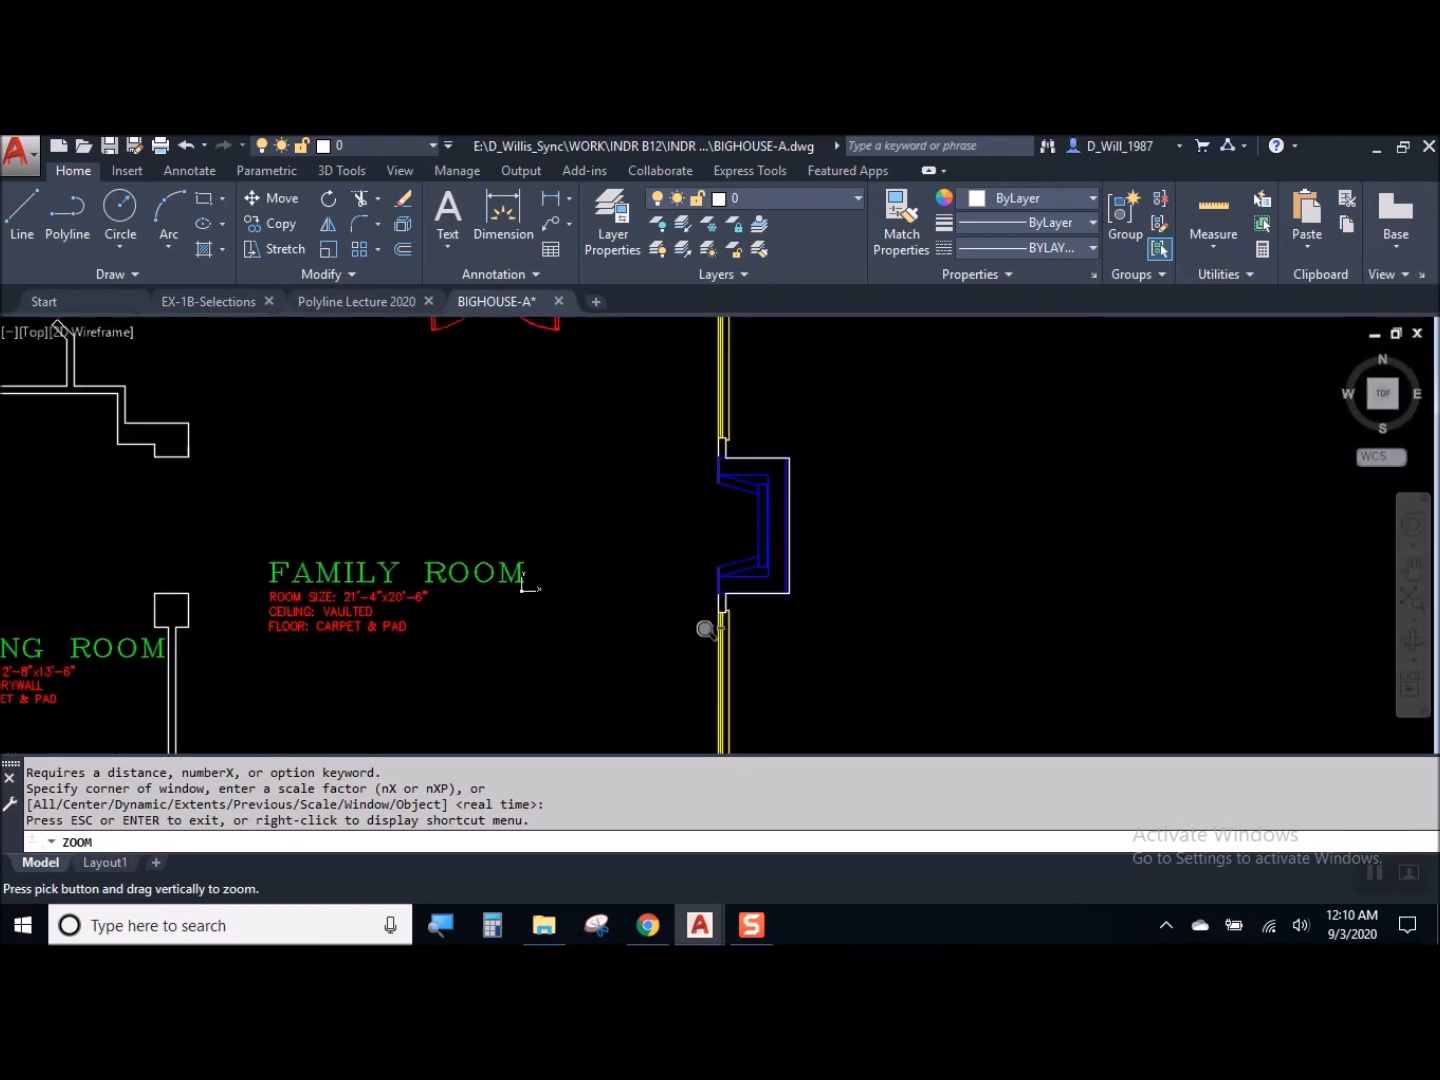
pyautogui.moveTo(702, 522)
pyautogui.mouseDown()
pyautogui.moveTo(697, 579)
pyautogui.moveTo(714, 518)
pyautogui.mouseUp()
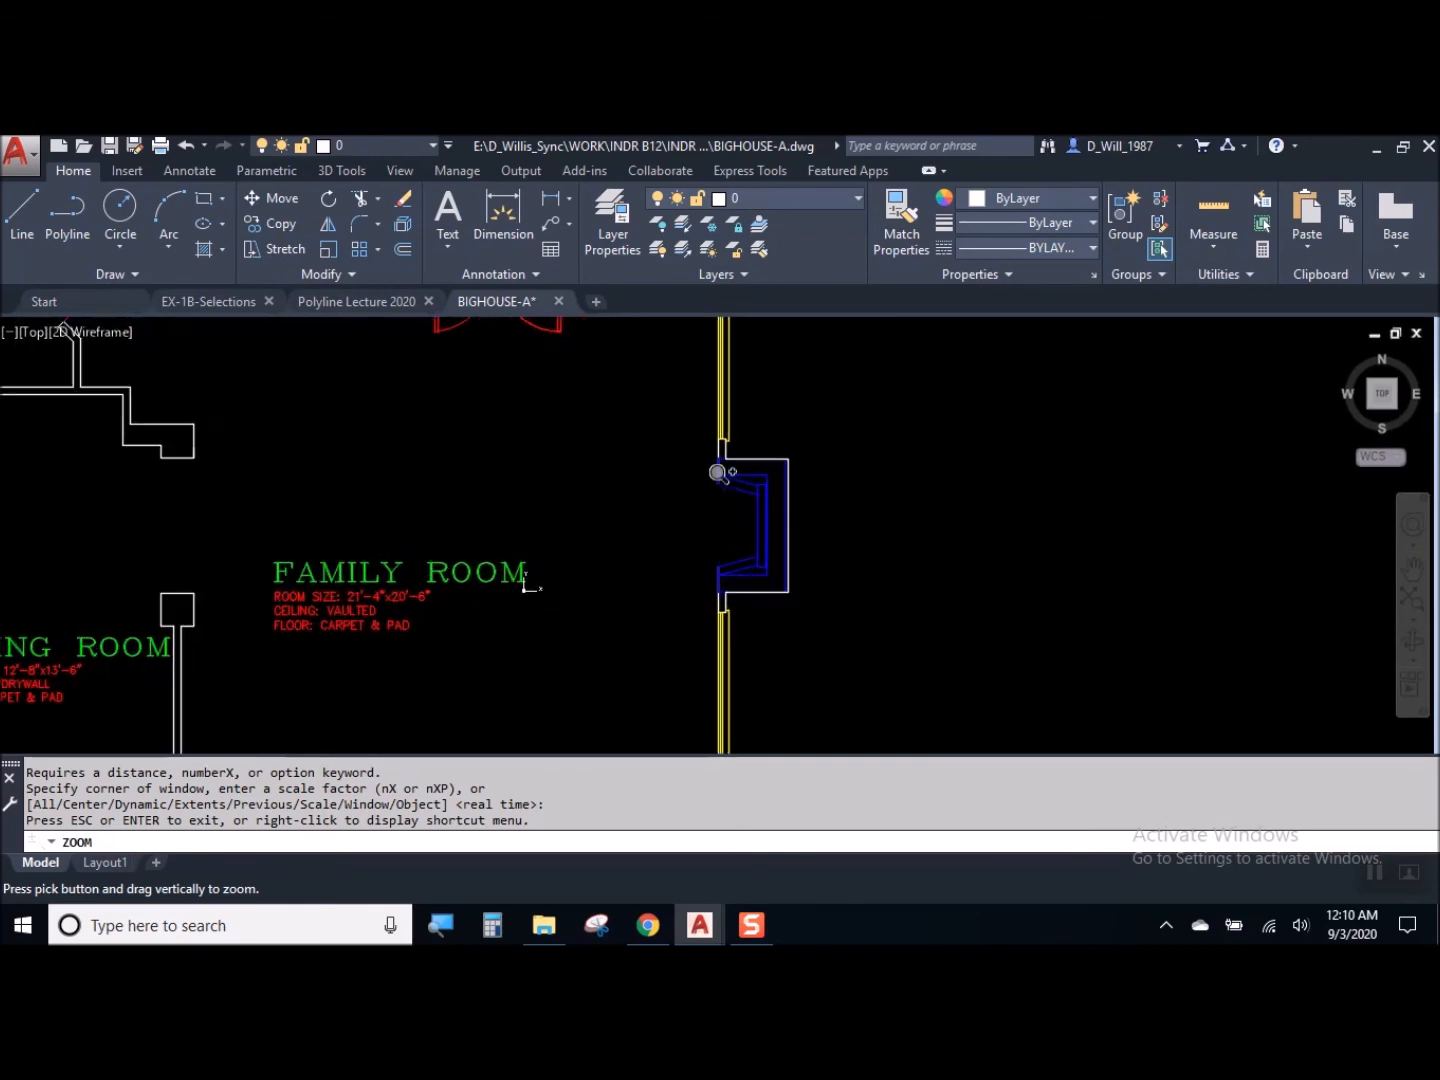
# Zoom back in on the family room fireplace in real time
pyautogui.moveTo(694, 553); pyautogui.dragTo(708, 458)
pyautogui.moveTo(678, 563); pyautogui.dragTo(714, 376)
pyautogui.moveTo(675, 537); pyautogui.dragTo(709, 427)
pyautogui.moveTo(672, 558); pyautogui.dragTo(733, 447)
pyautogui.moveTo(710, 527); pyautogui.dragTo(742, 431)
pyautogui.moveTo(710, 572)
pyautogui.mouseDown()
pyautogui.moveTo(753, 458)
pyautogui.moveTo(732, 561)
pyautogui.mouseUp()
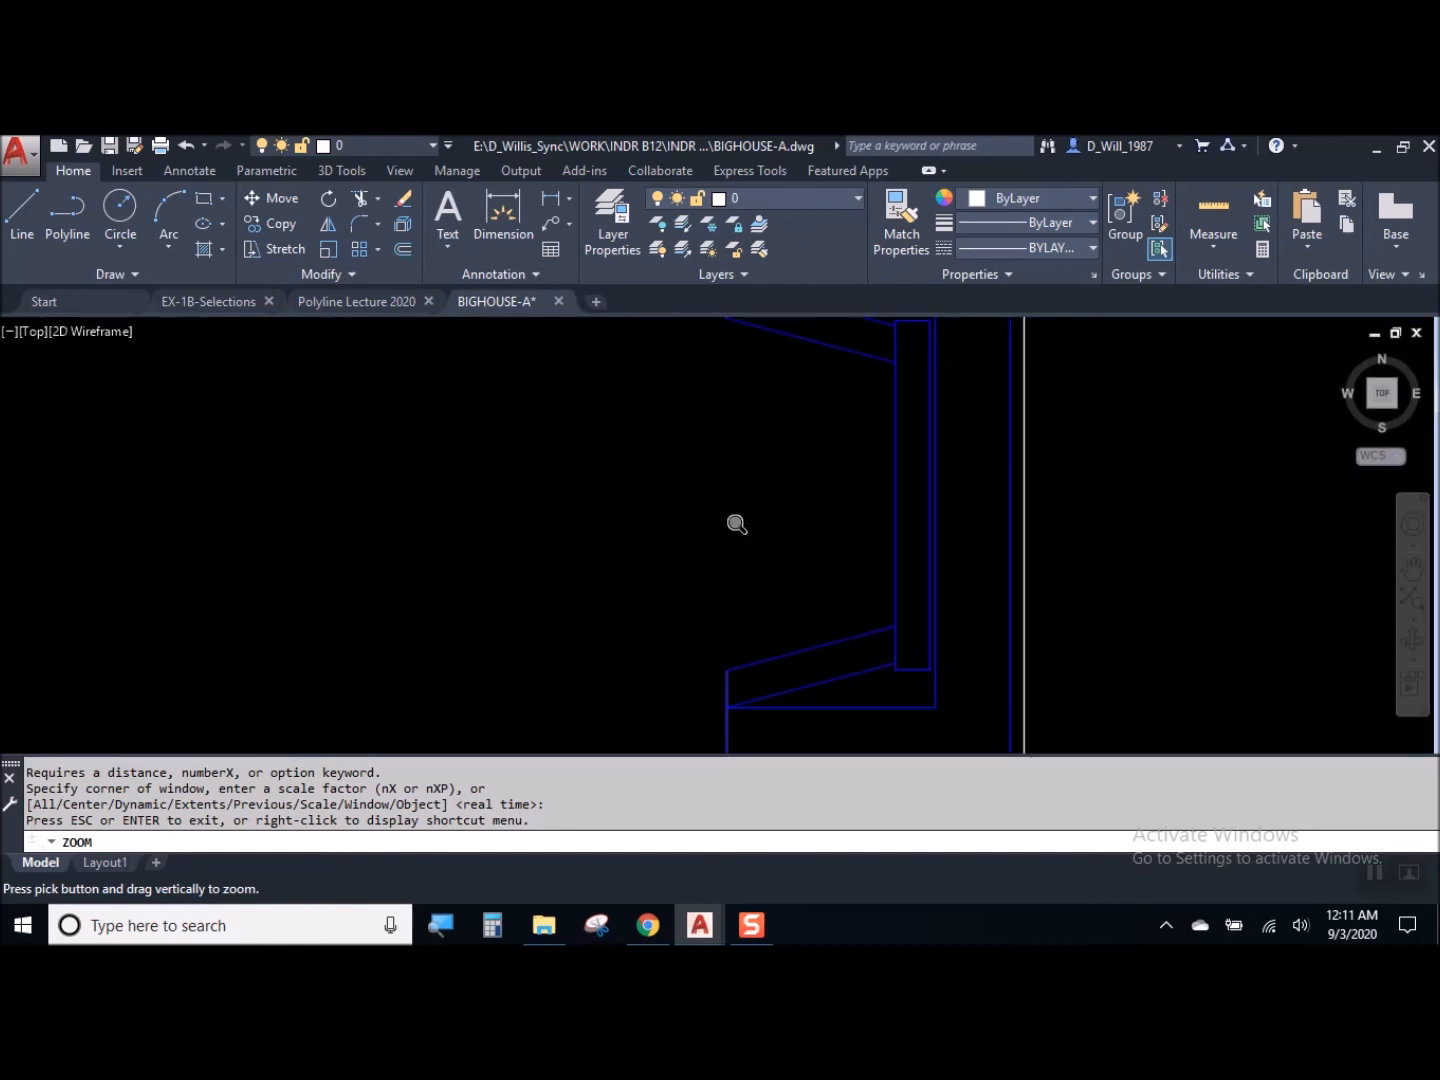
# Zoom out to the rooms around the family room, and use real-time zoom to enlarge the family room and fireplace
pyautogui.scroll(-2, 737, 525)
pyautogui.scroll(-3, 737, 526)
pyautogui.scroll(-4, 737, 526)
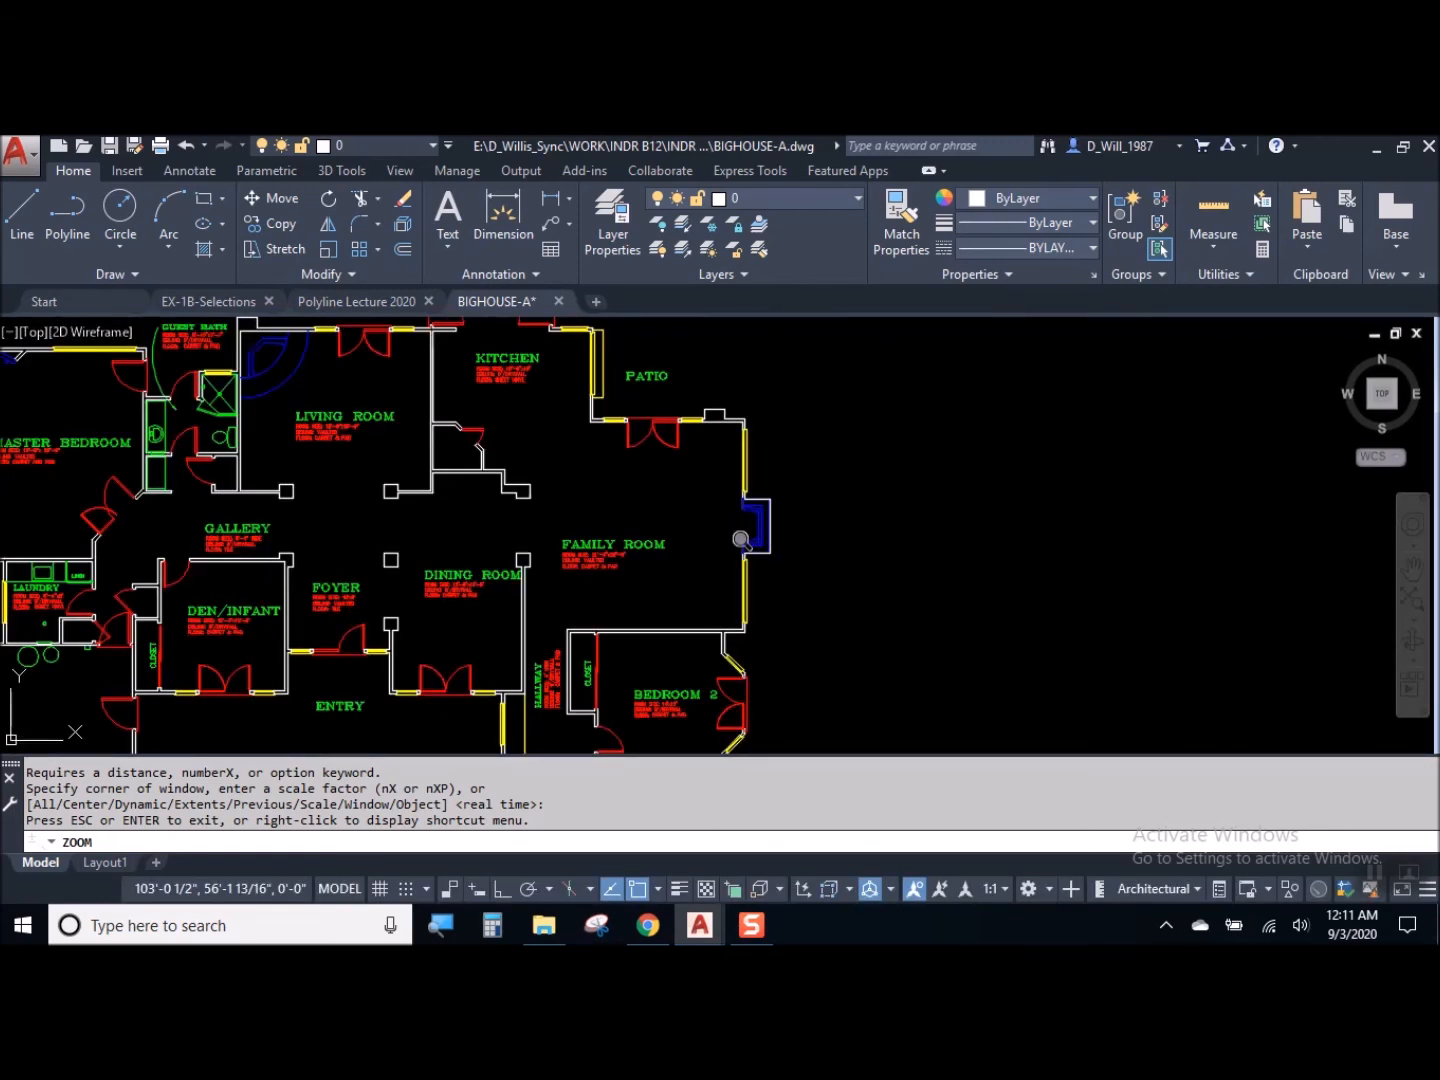
pyautogui.moveTo(740, 539); pyautogui.dragTo(767, 457)
pyautogui.moveTo(736, 564); pyautogui.dragTo(743, 482)
pyautogui.moveTo(728, 575); pyautogui.dragTo(786, 410)
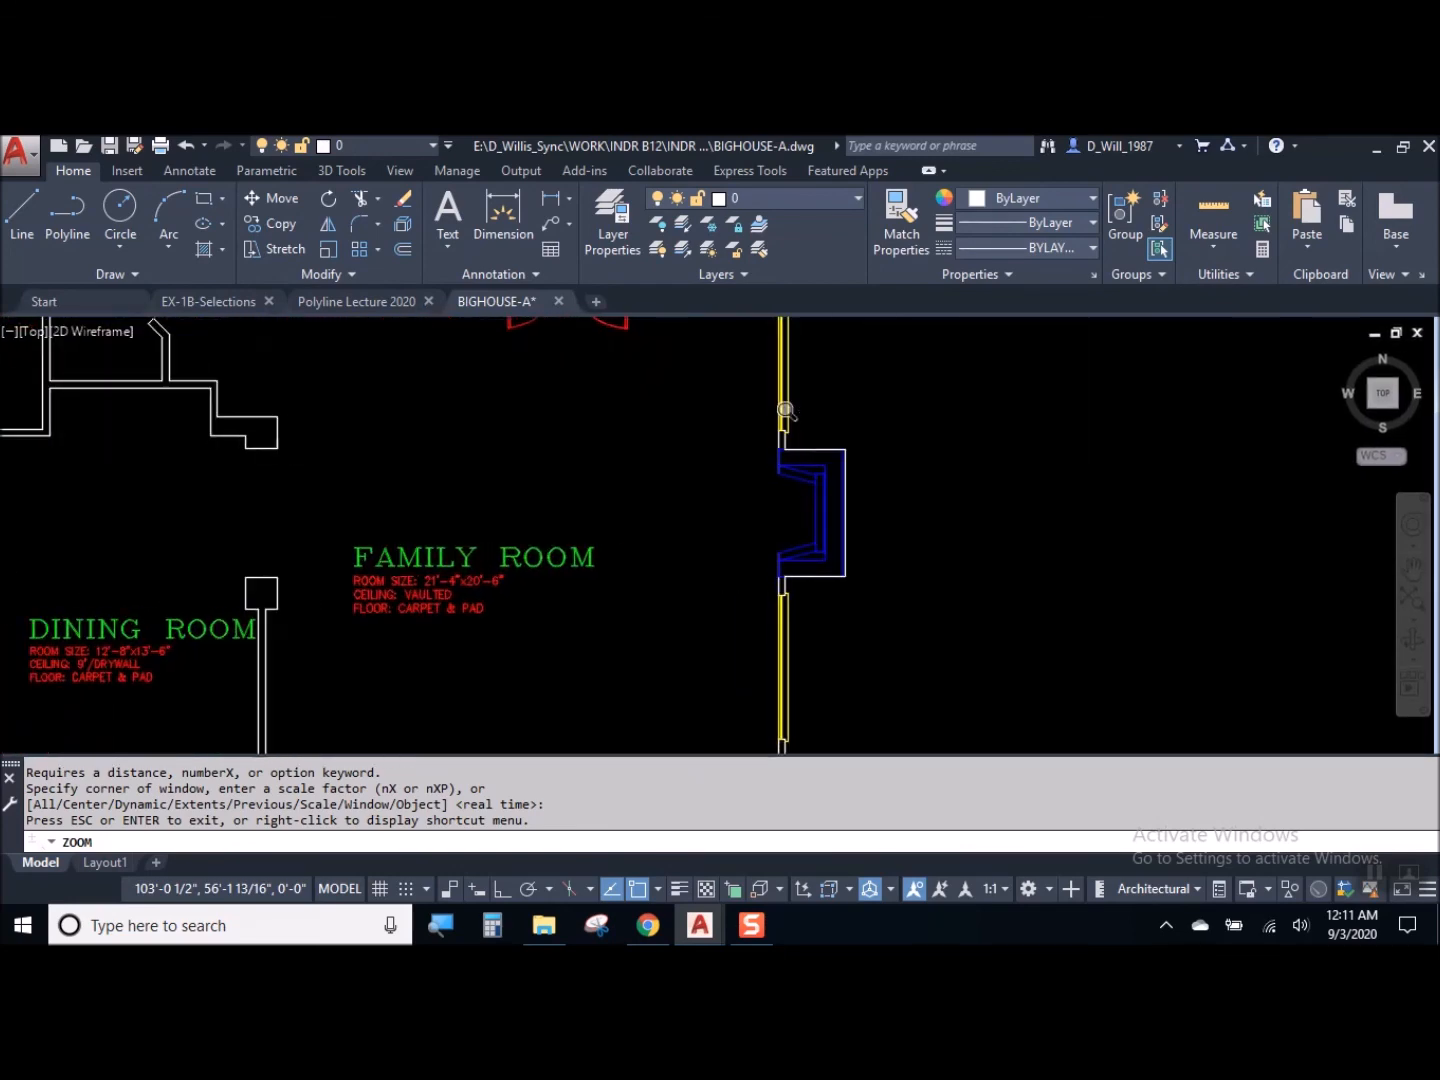
# Enlarge the family room fireplace with real-time zoom, leave the command and pan the fireplace slightly toward the middle of the view
pyautogui.moveTo(750, 583); pyautogui.dragTo(815, 423)
pyautogui.moveTo(788, 538); pyautogui.dragTo(898, 388)
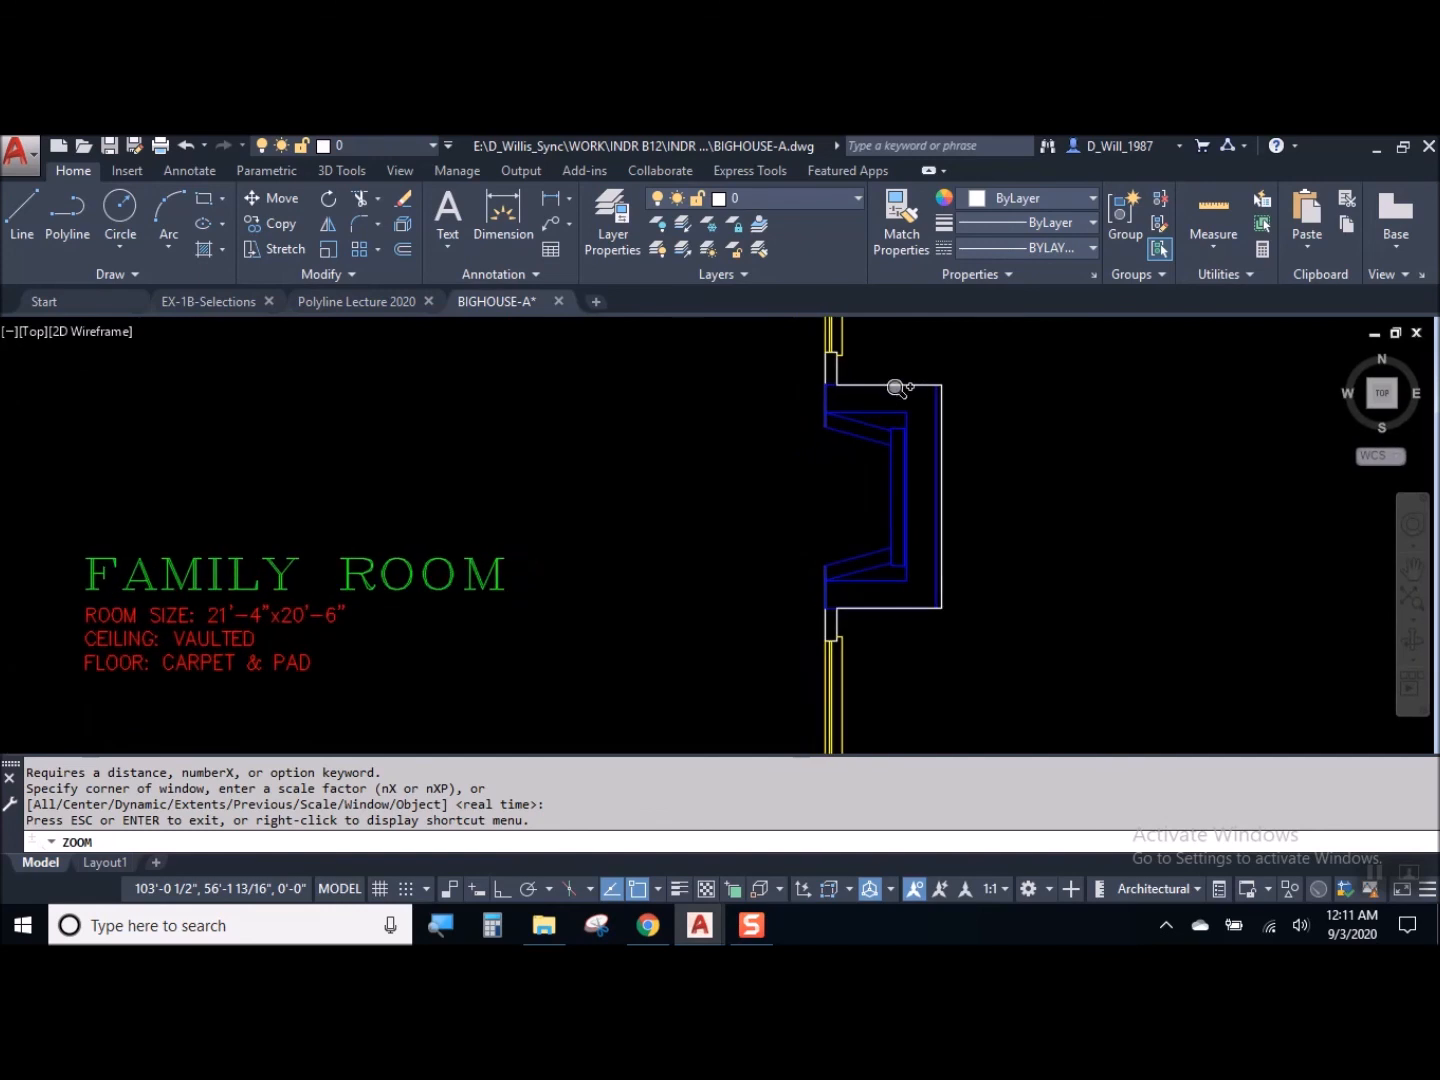
pyautogui.moveTo(878, 513); pyautogui.dragTo(931, 418)
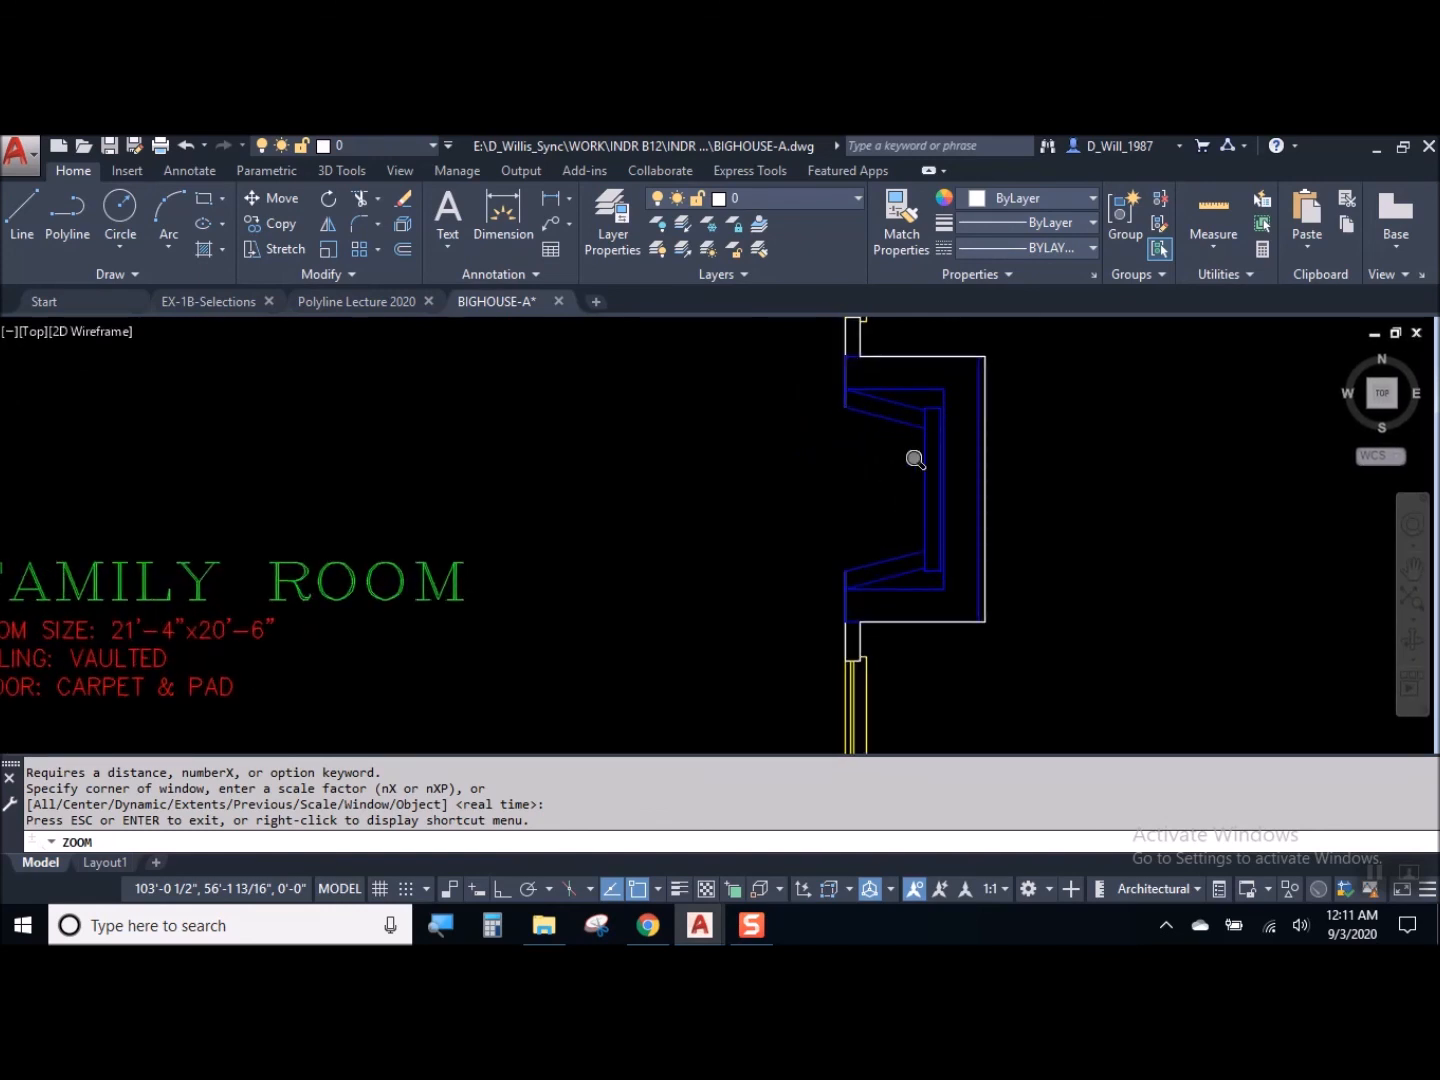
pyautogui.press('Escape')
pyautogui.moveTo(970, 501); pyautogui.dragTo(926, 528, button='middle')
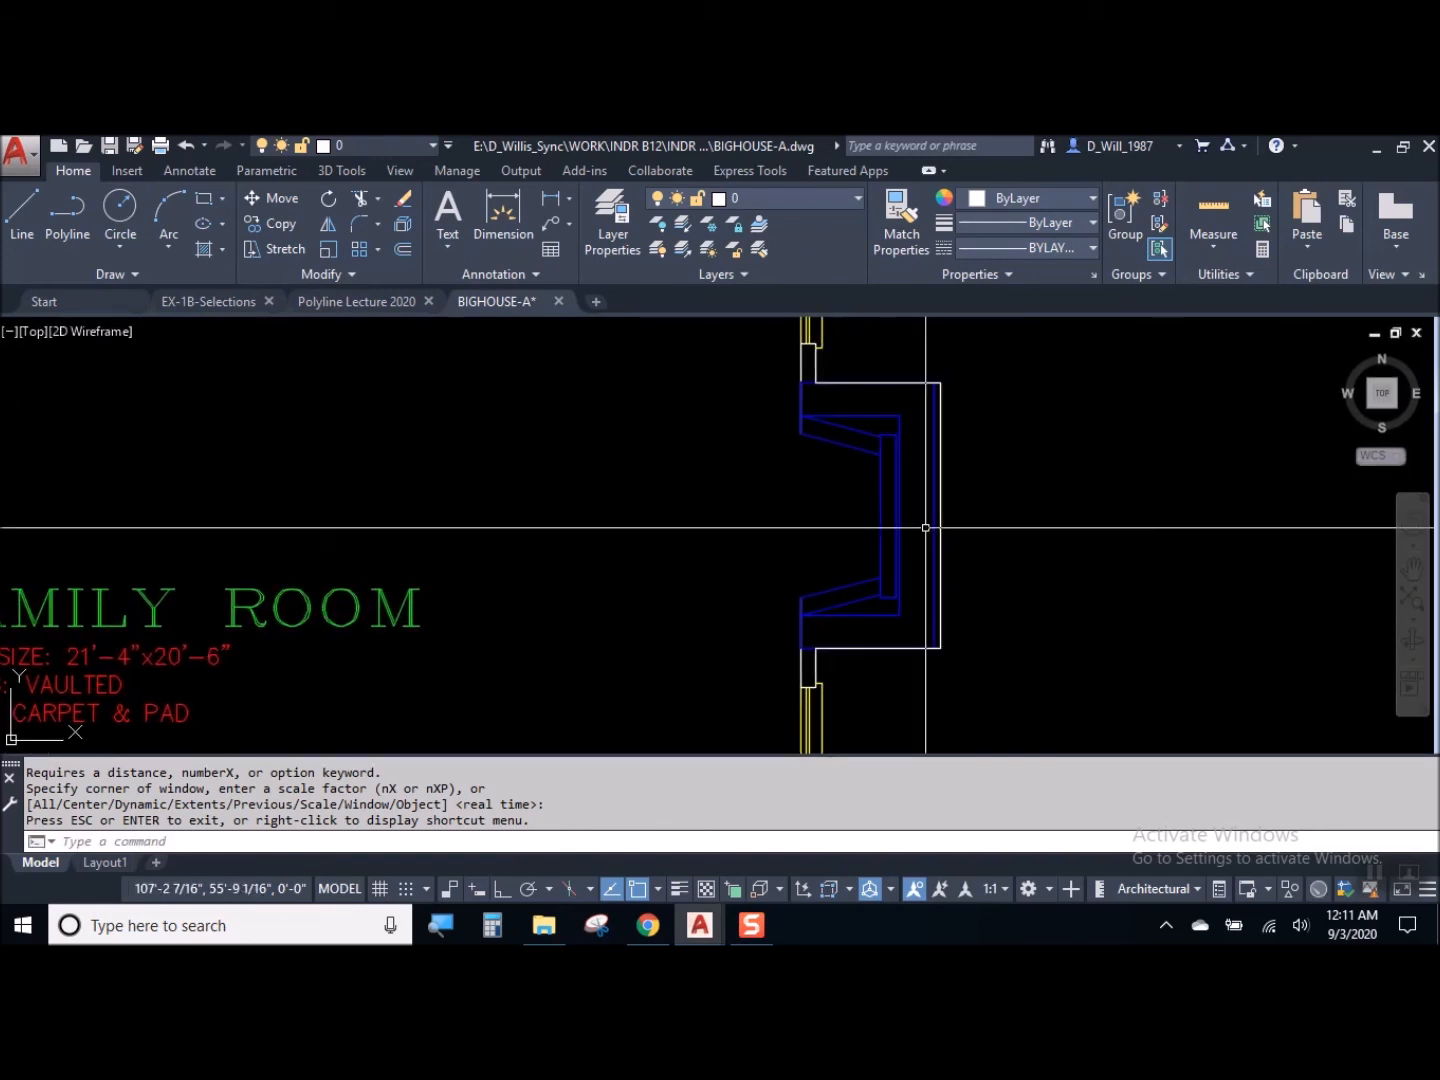
# Display the entire floor plan with Zoom's All option
pyautogui.write('z')
pyautogui.press('Return')
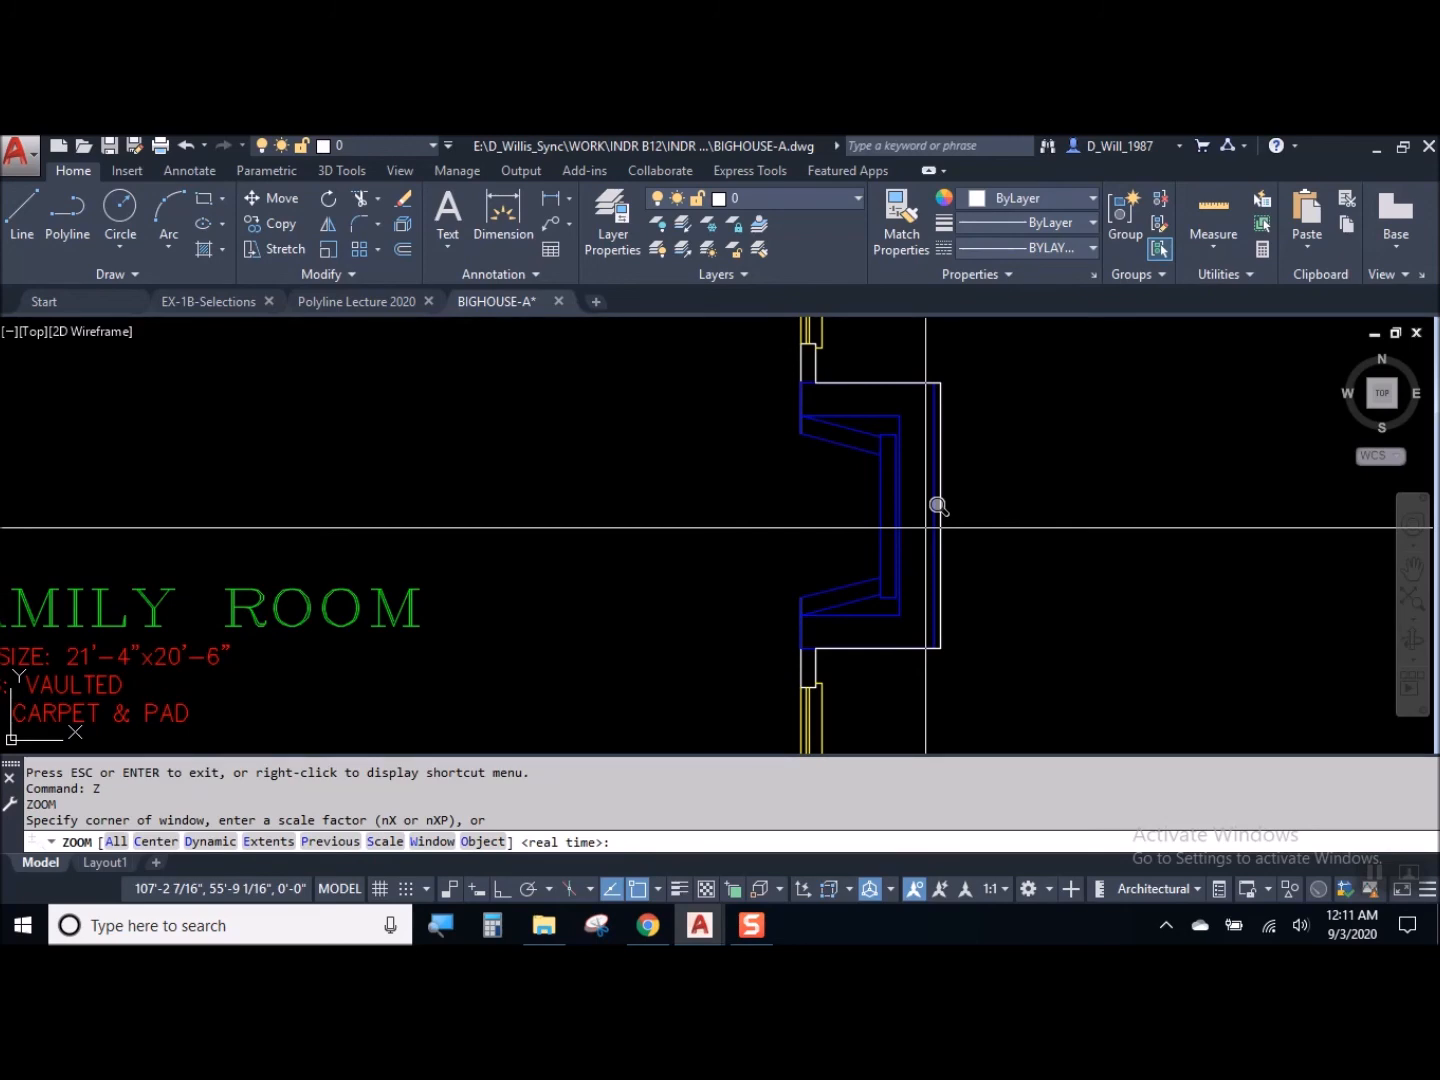
pyautogui.write('a')
pyautogui.press('Return')
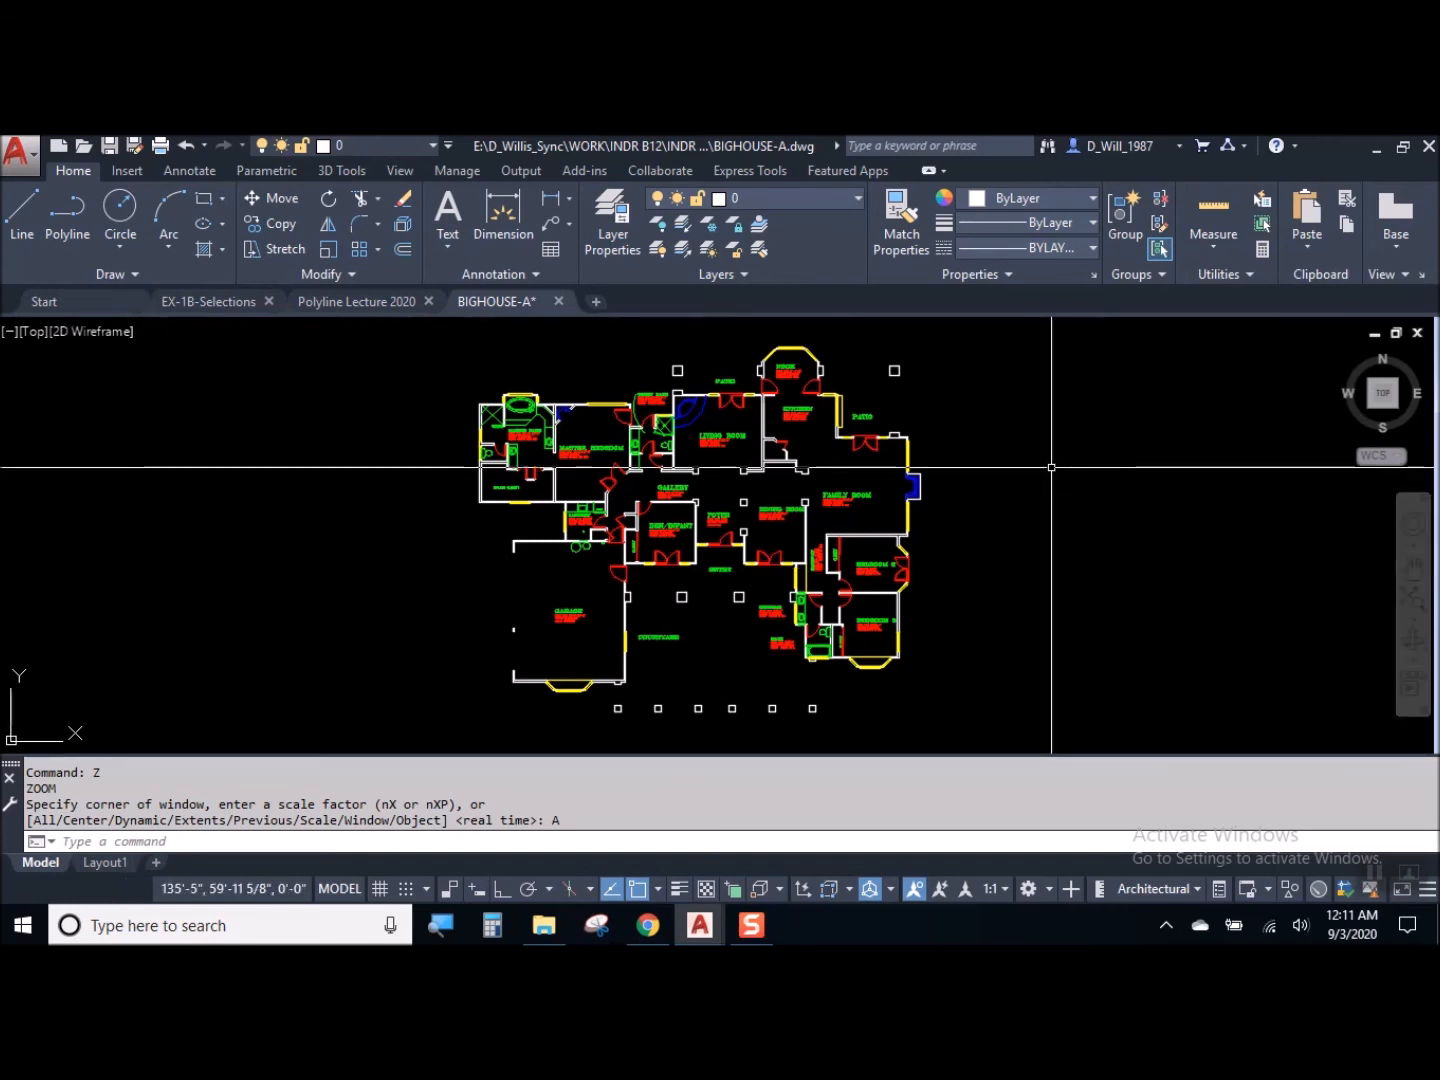
# Zoom in on the double doors north of the family room, and fit the whole plan to the view with Zoom Extents
pyautogui.scroll(8, 1336, 580)
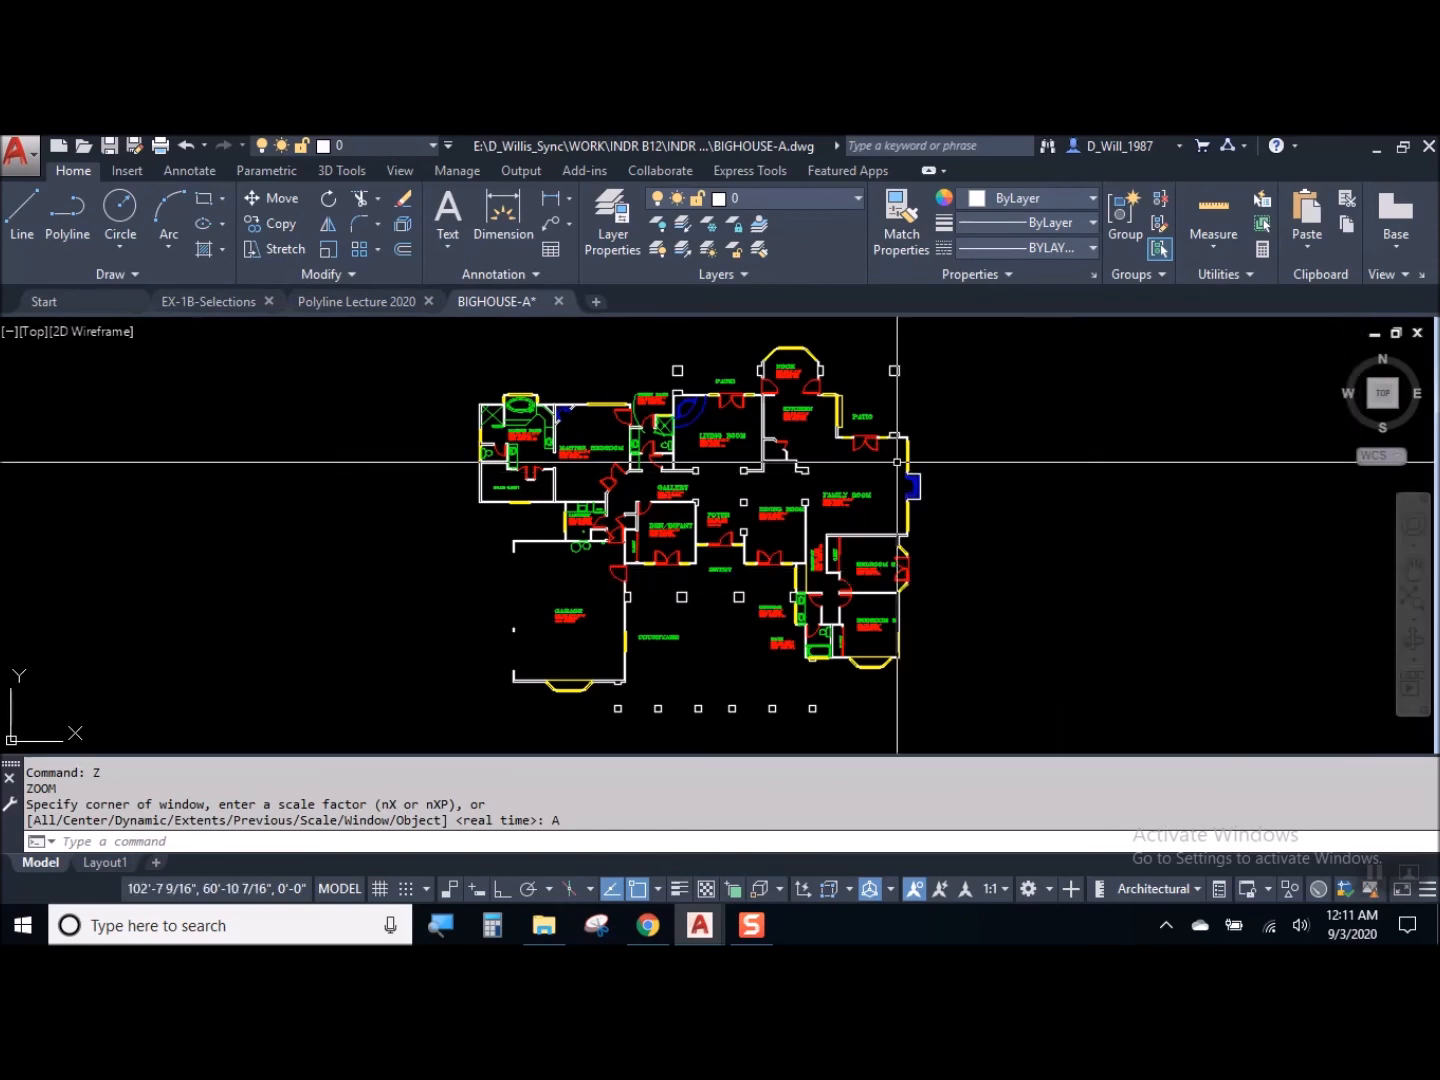
pyautogui.moveTo(958, 522); pyautogui.dragTo(838, 684, button='middle')
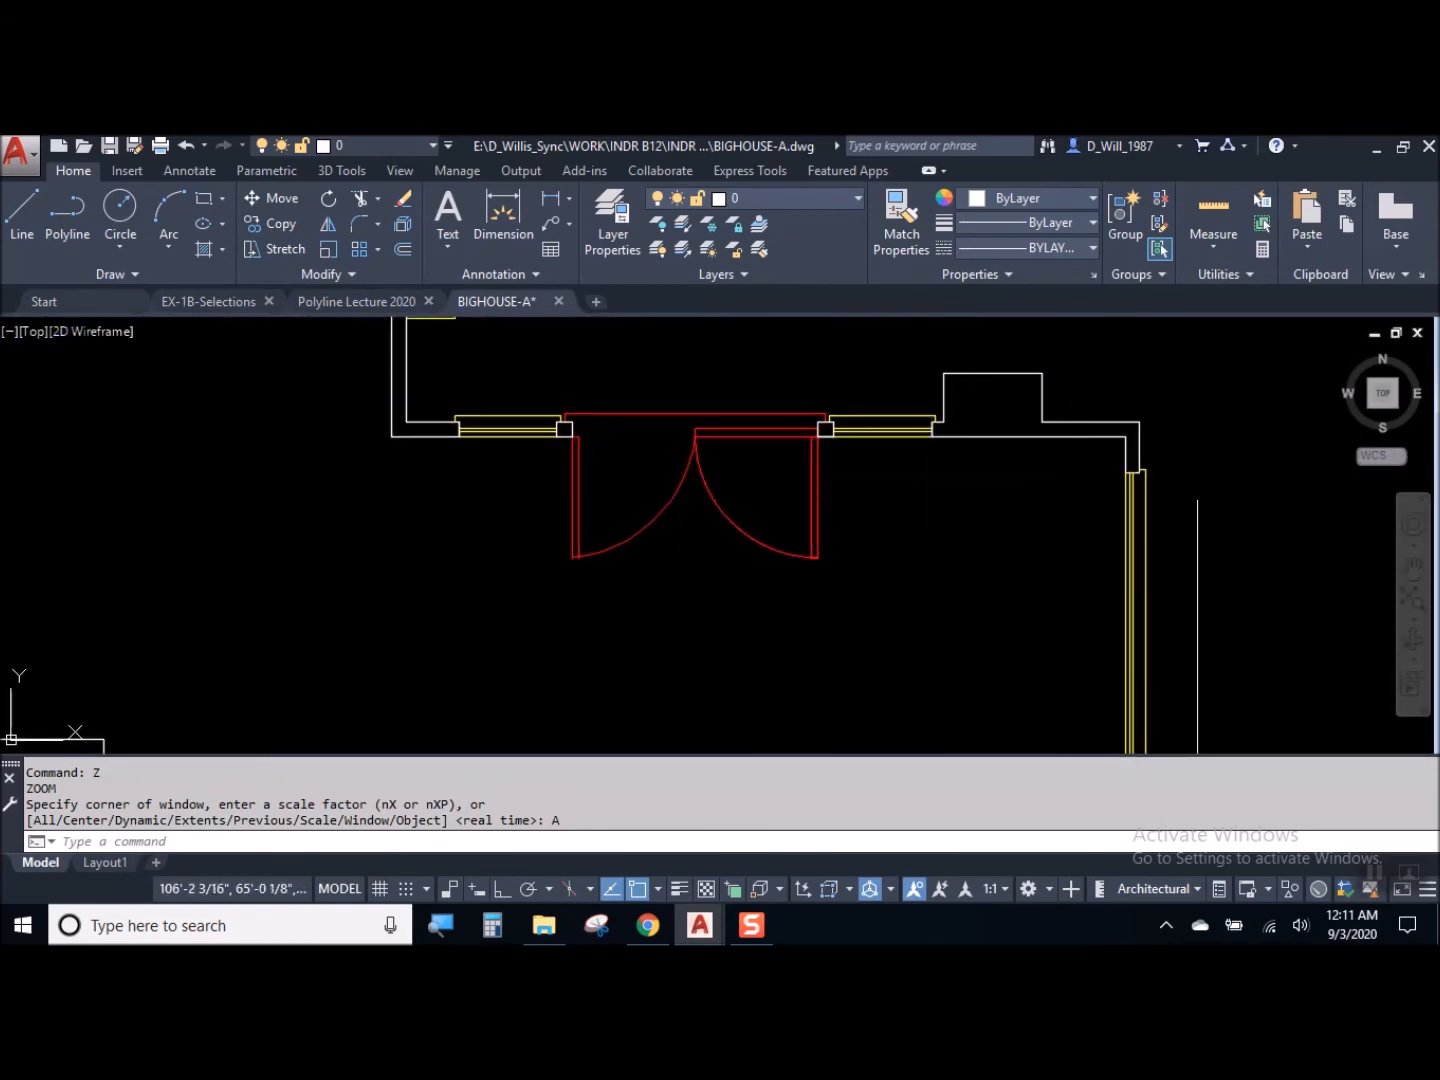
pyautogui.click(1412, 600)
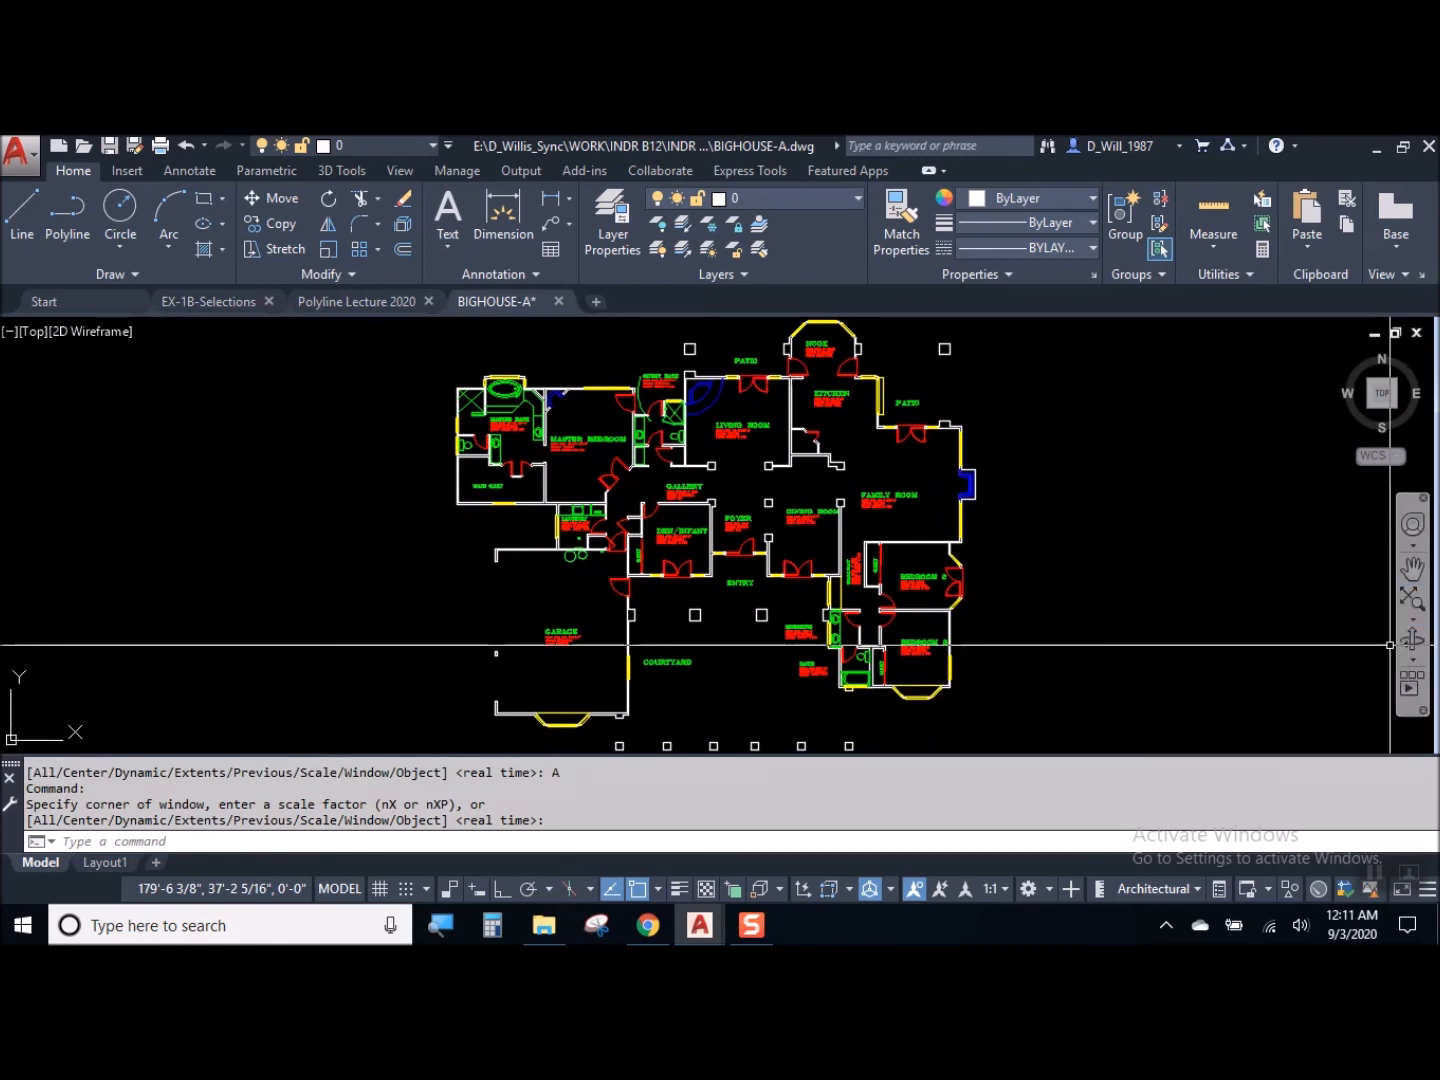
# Use Zoom Window to frame the upper part of the family room with its double doors and fireplace
pyautogui.click(1413, 623)
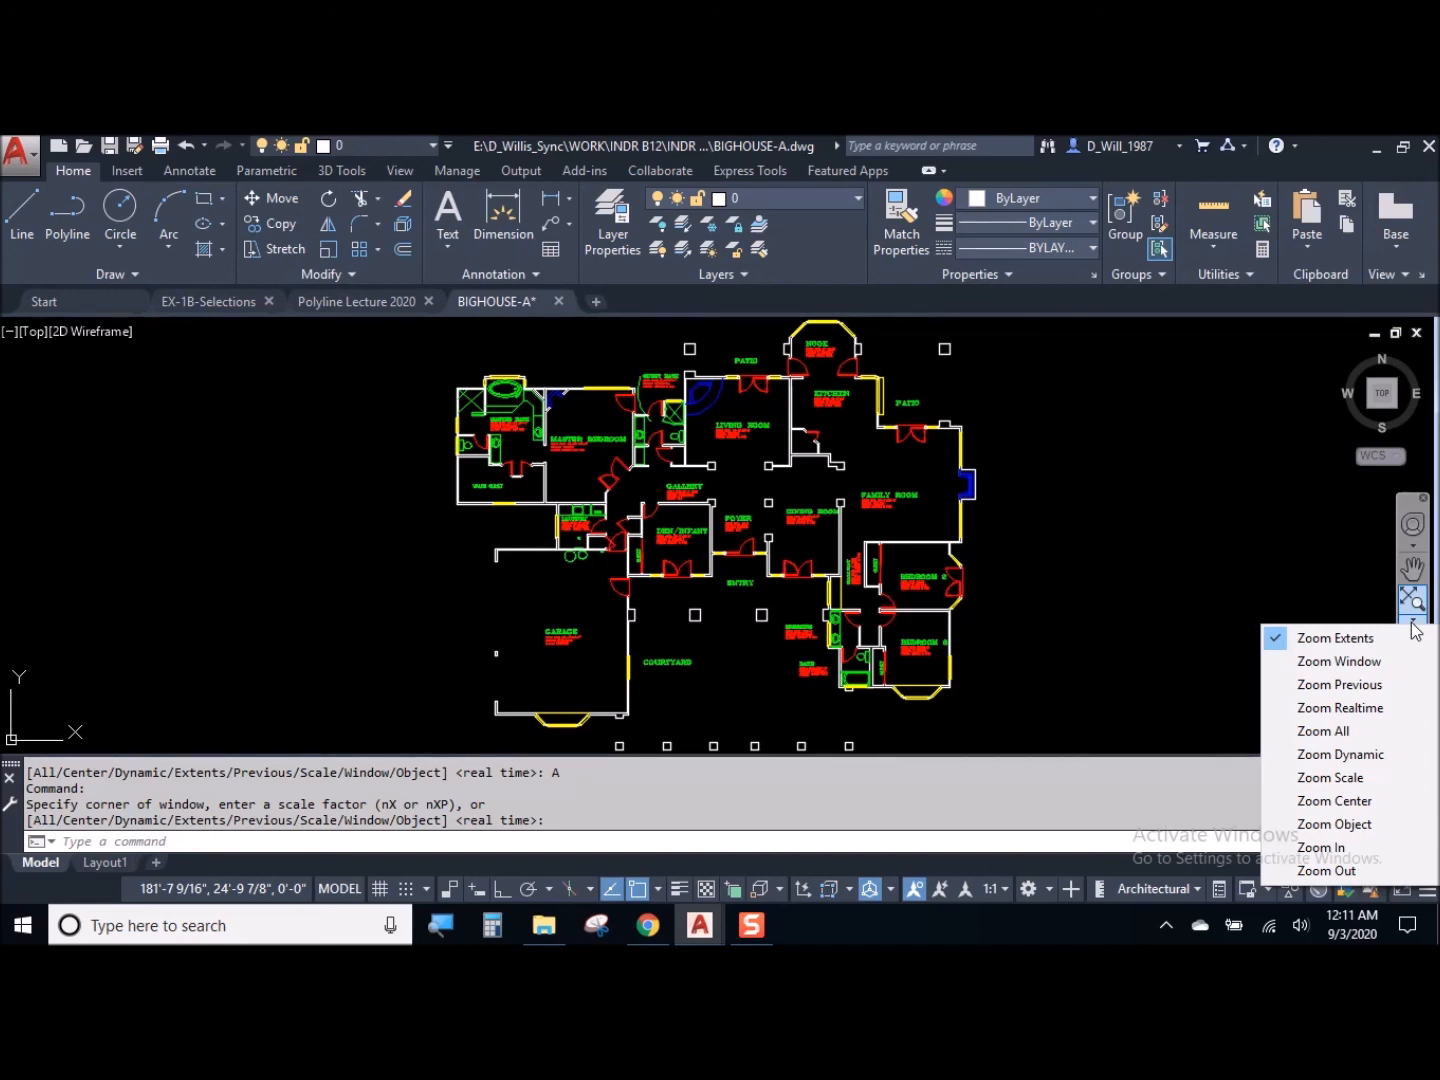
pyautogui.click(1340, 661)
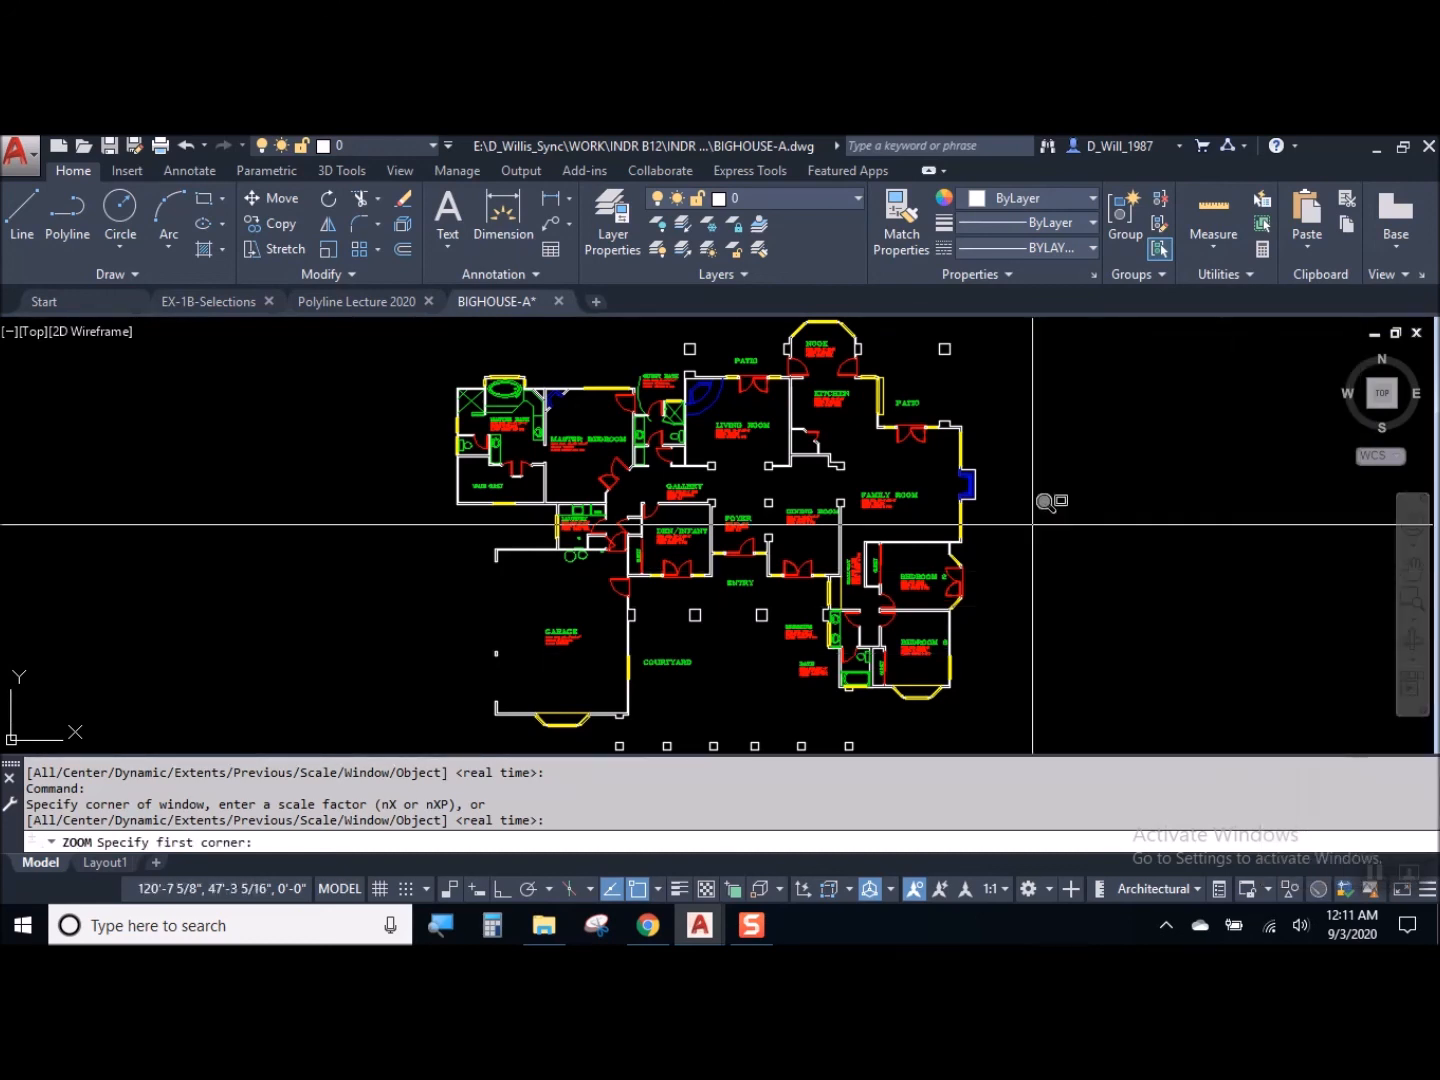
pyautogui.click(882, 409)
pyautogui.click(1019, 505)
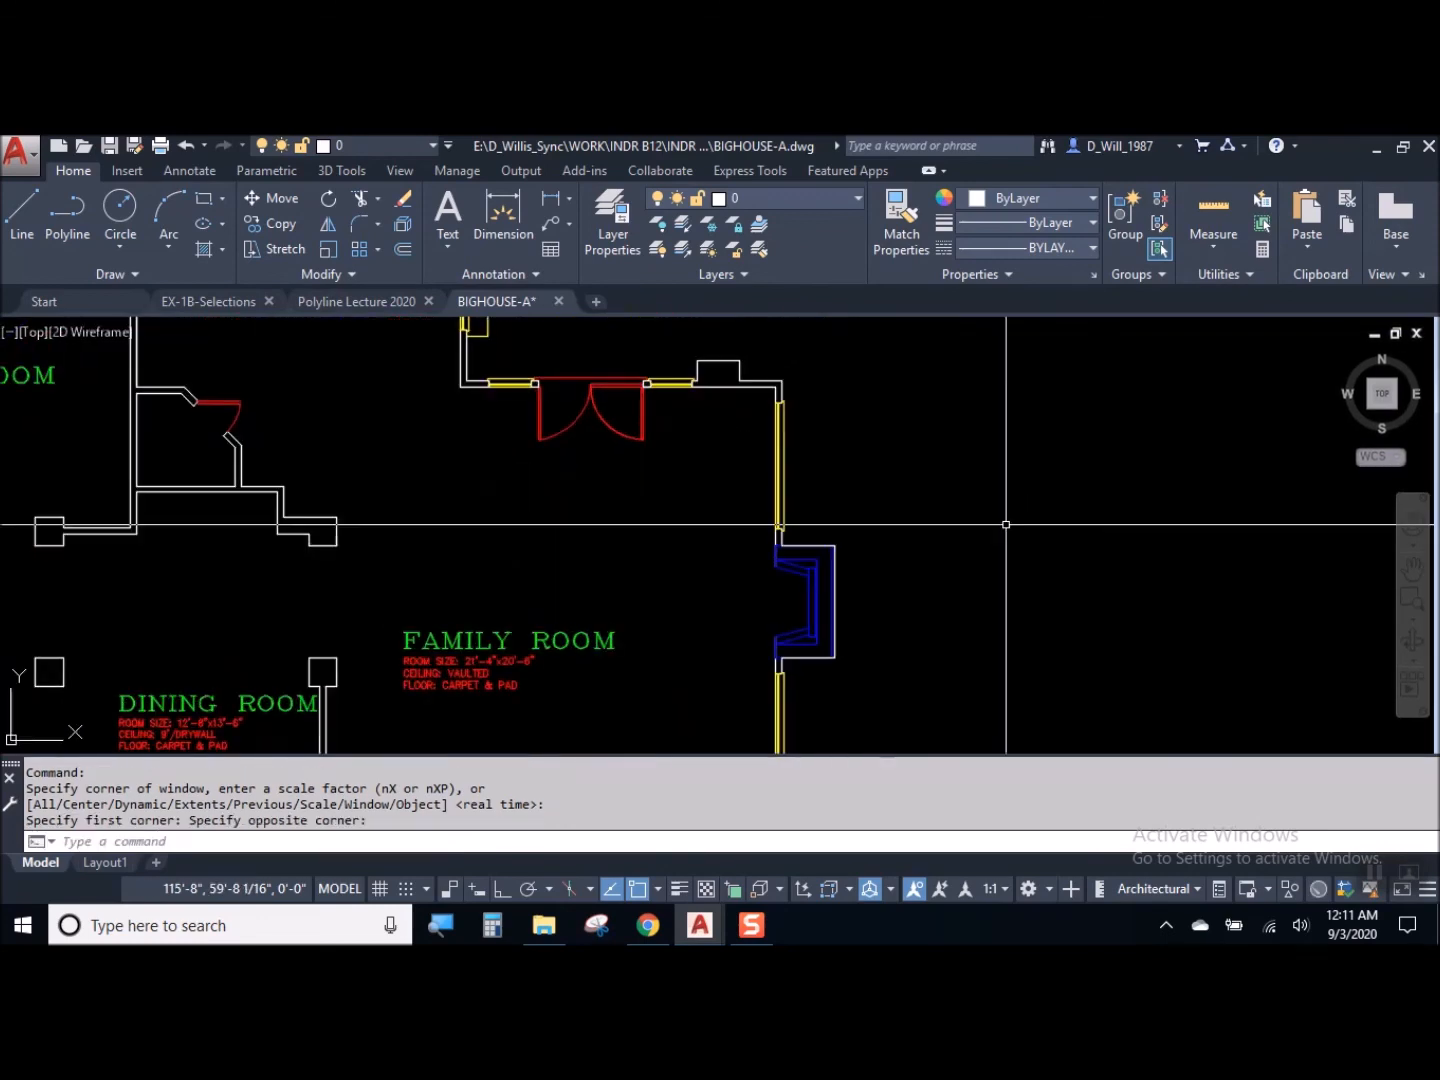
# Use Zoom Object to fill the view with the red door leaf of the small closet northwest of the family room
pyautogui.click(1421, 620)
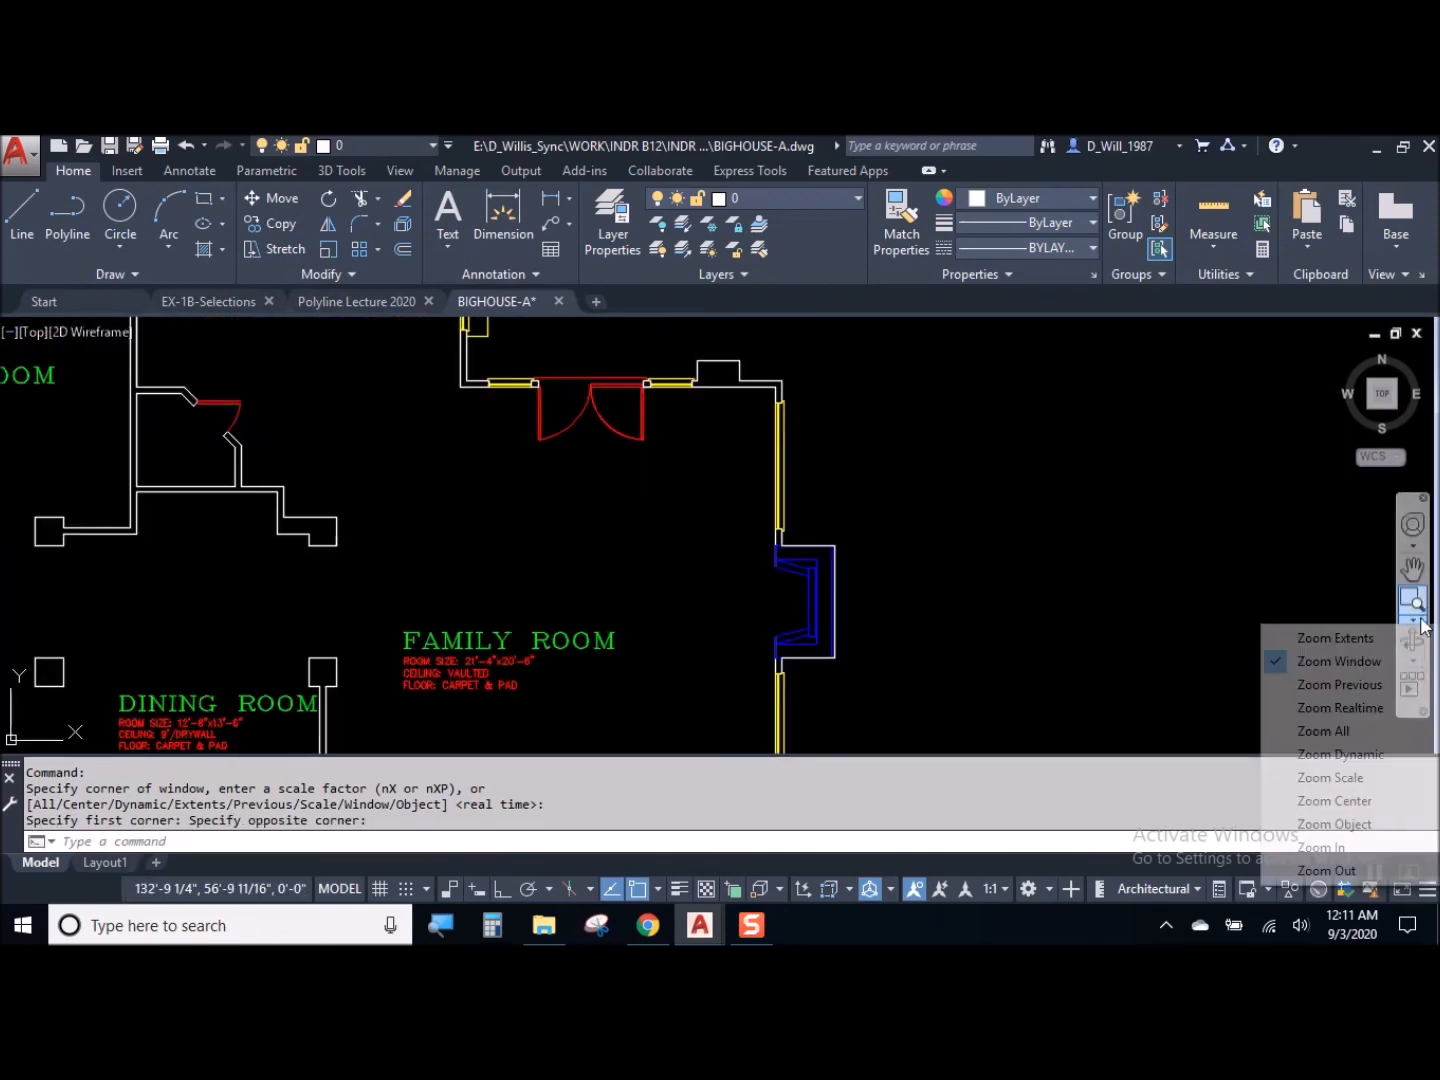
pyautogui.click(1366, 830)
pyautogui.click(232, 401)
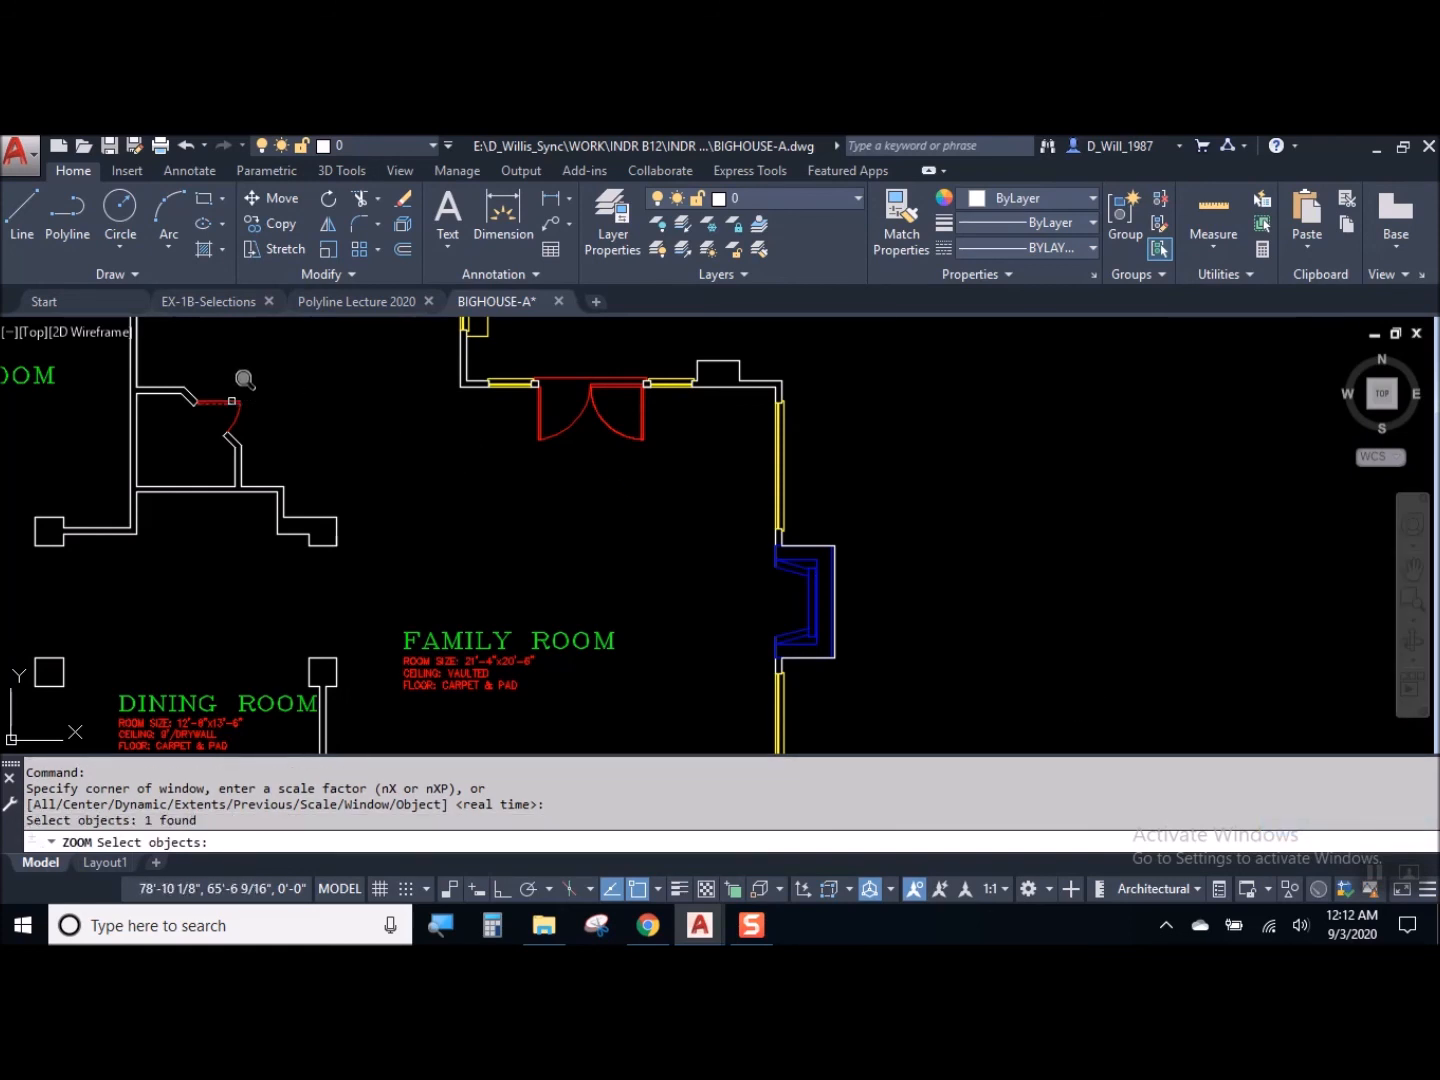
pyautogui.press('Return')
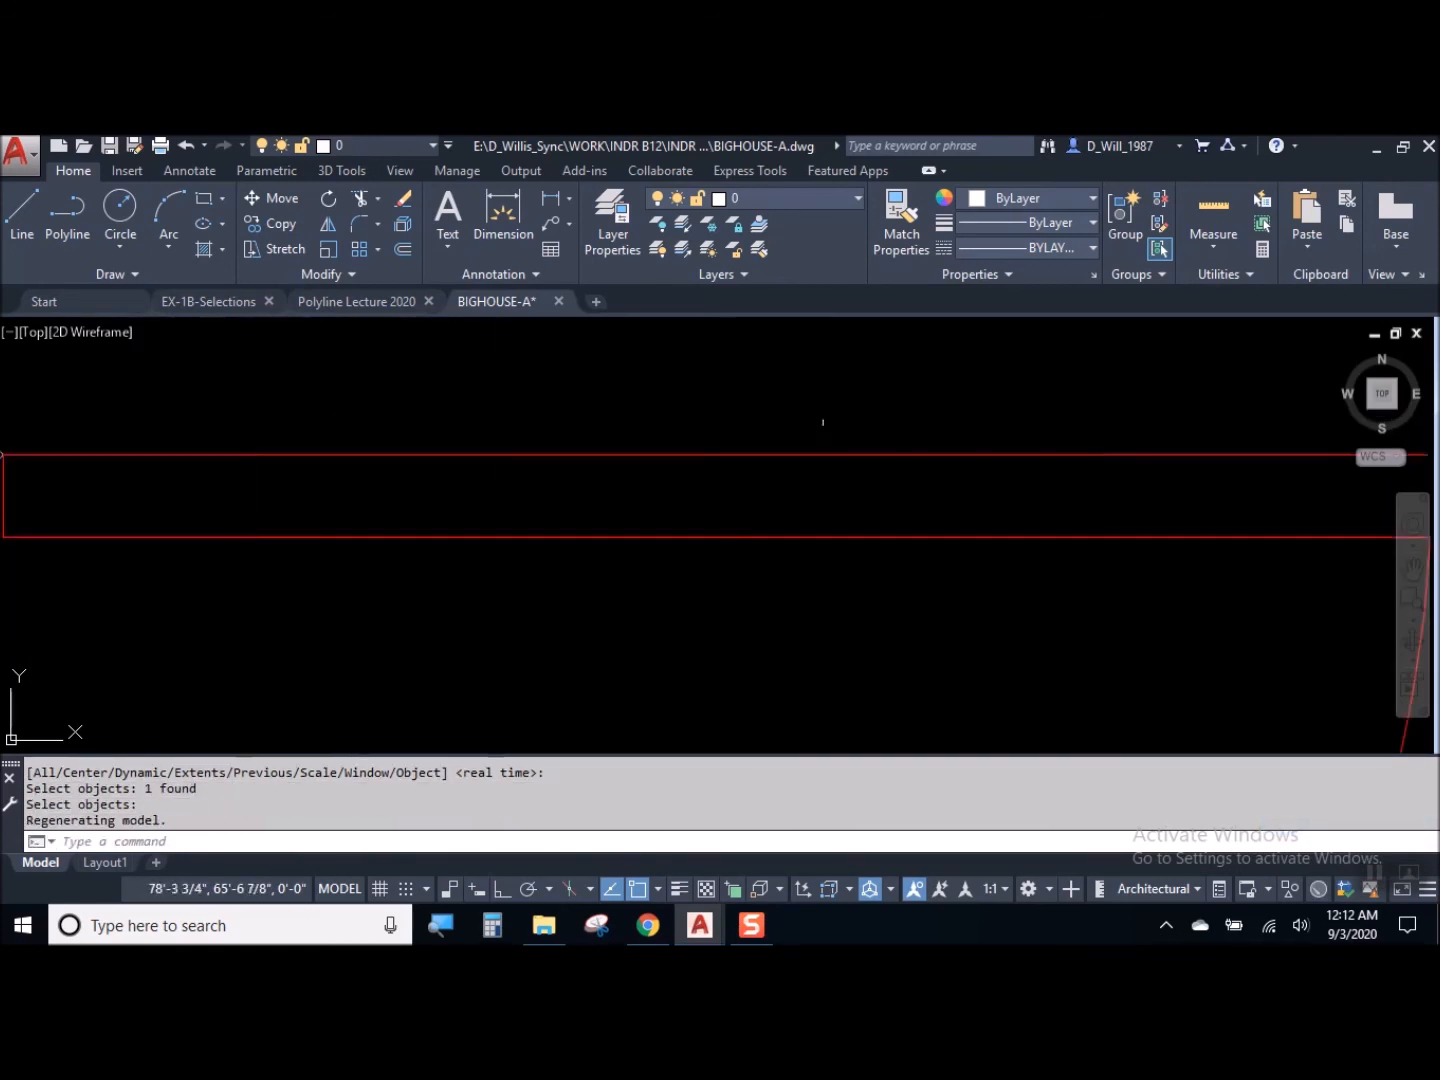
# Magnify the door leaf by one increment with Zoom In, and step back by one increment with Zoom Out
pyautogui.click(1413, 620)
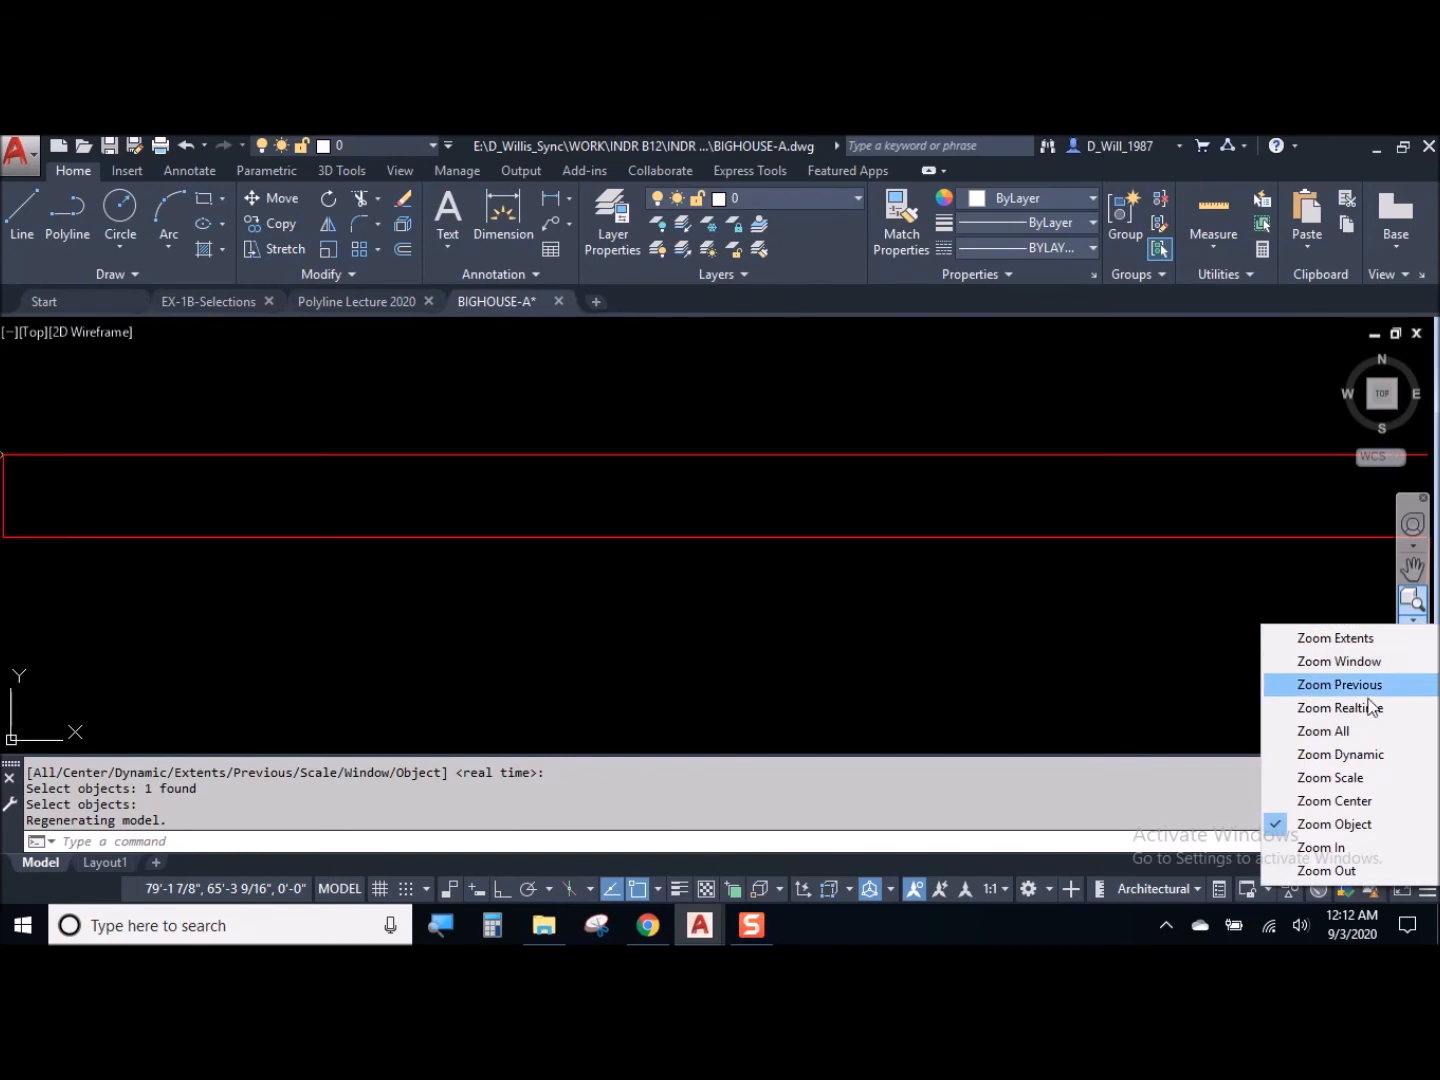
pyautogui.click(1320, 847)
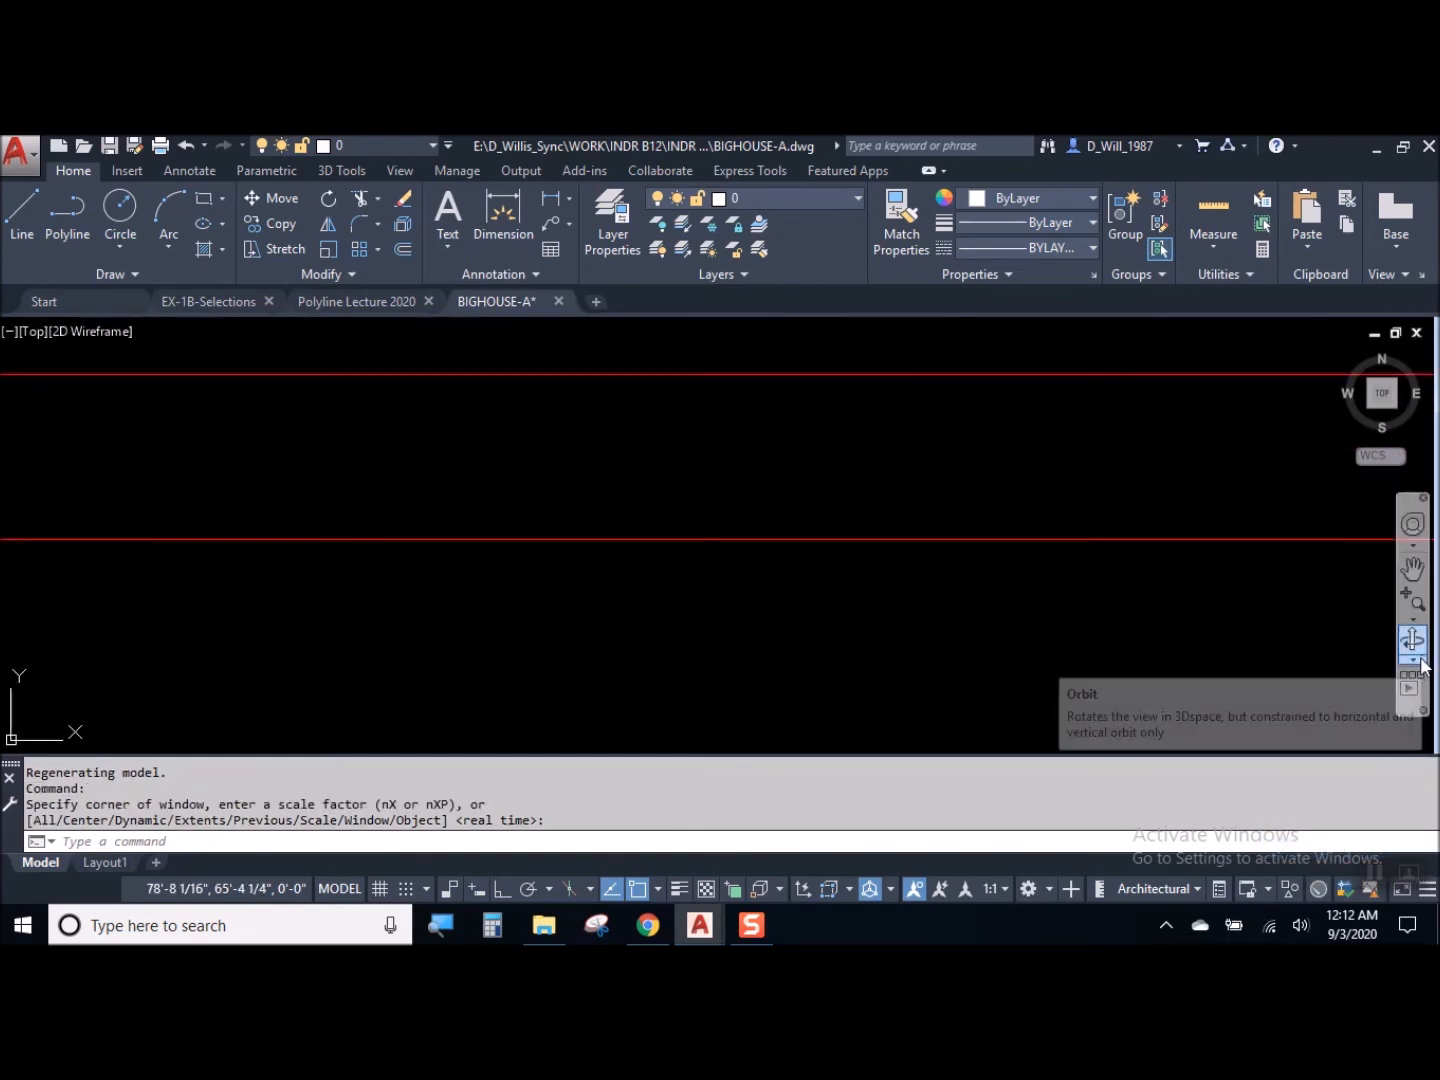
pyautogui.click(1413, 618)
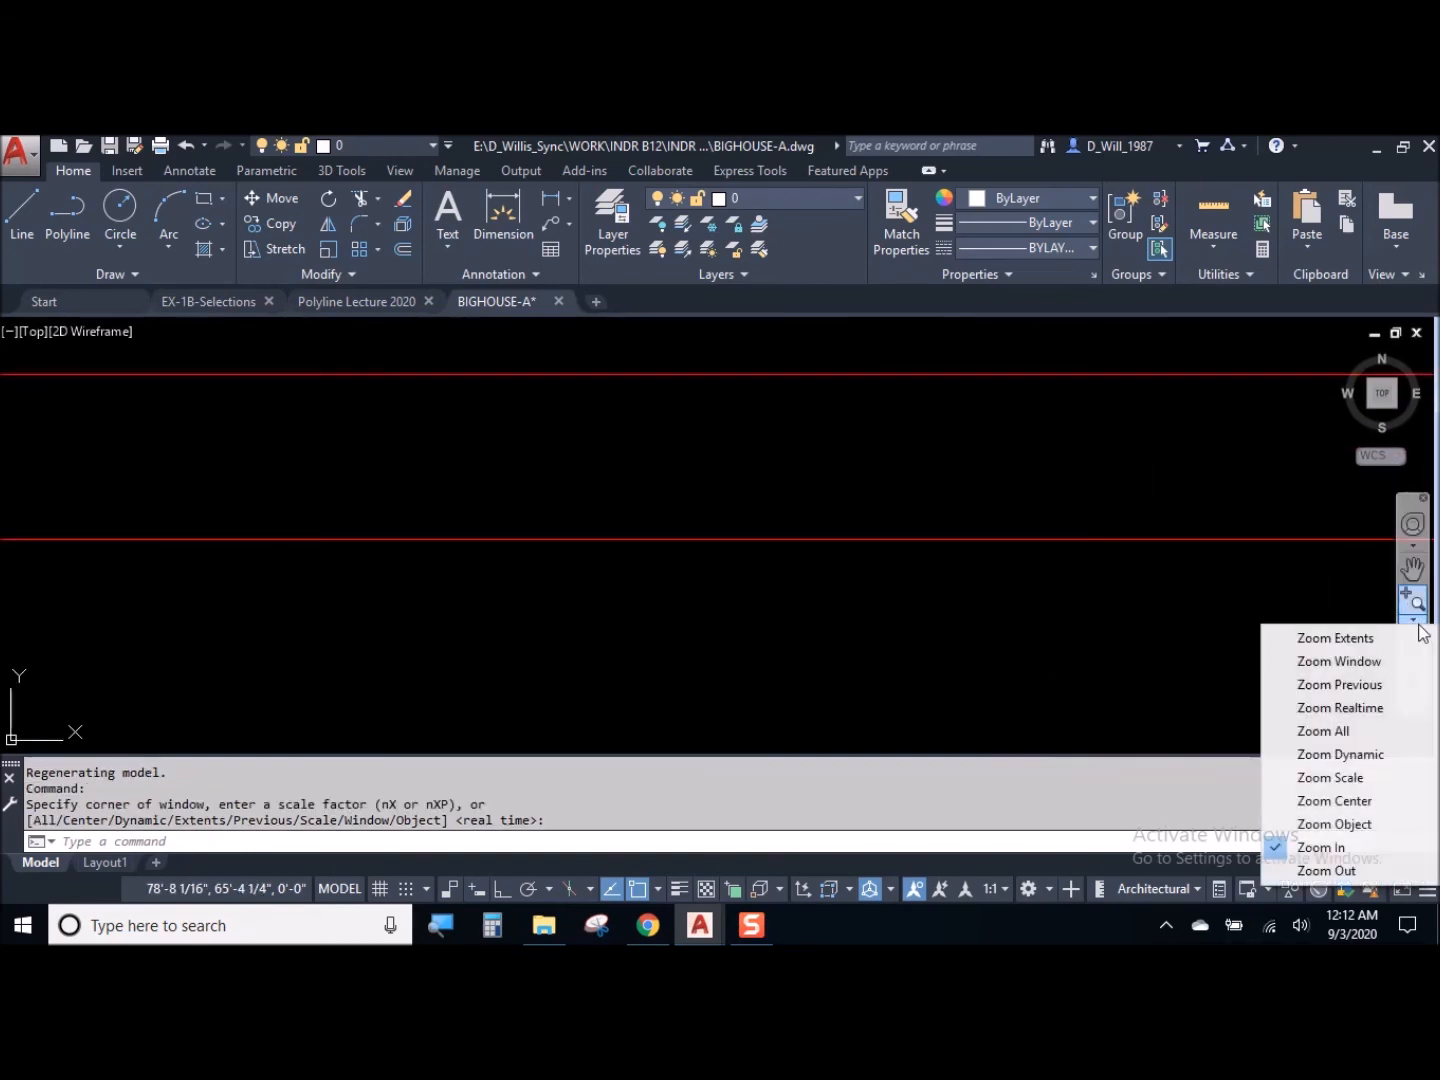
pyautogui.click(1358, 868)
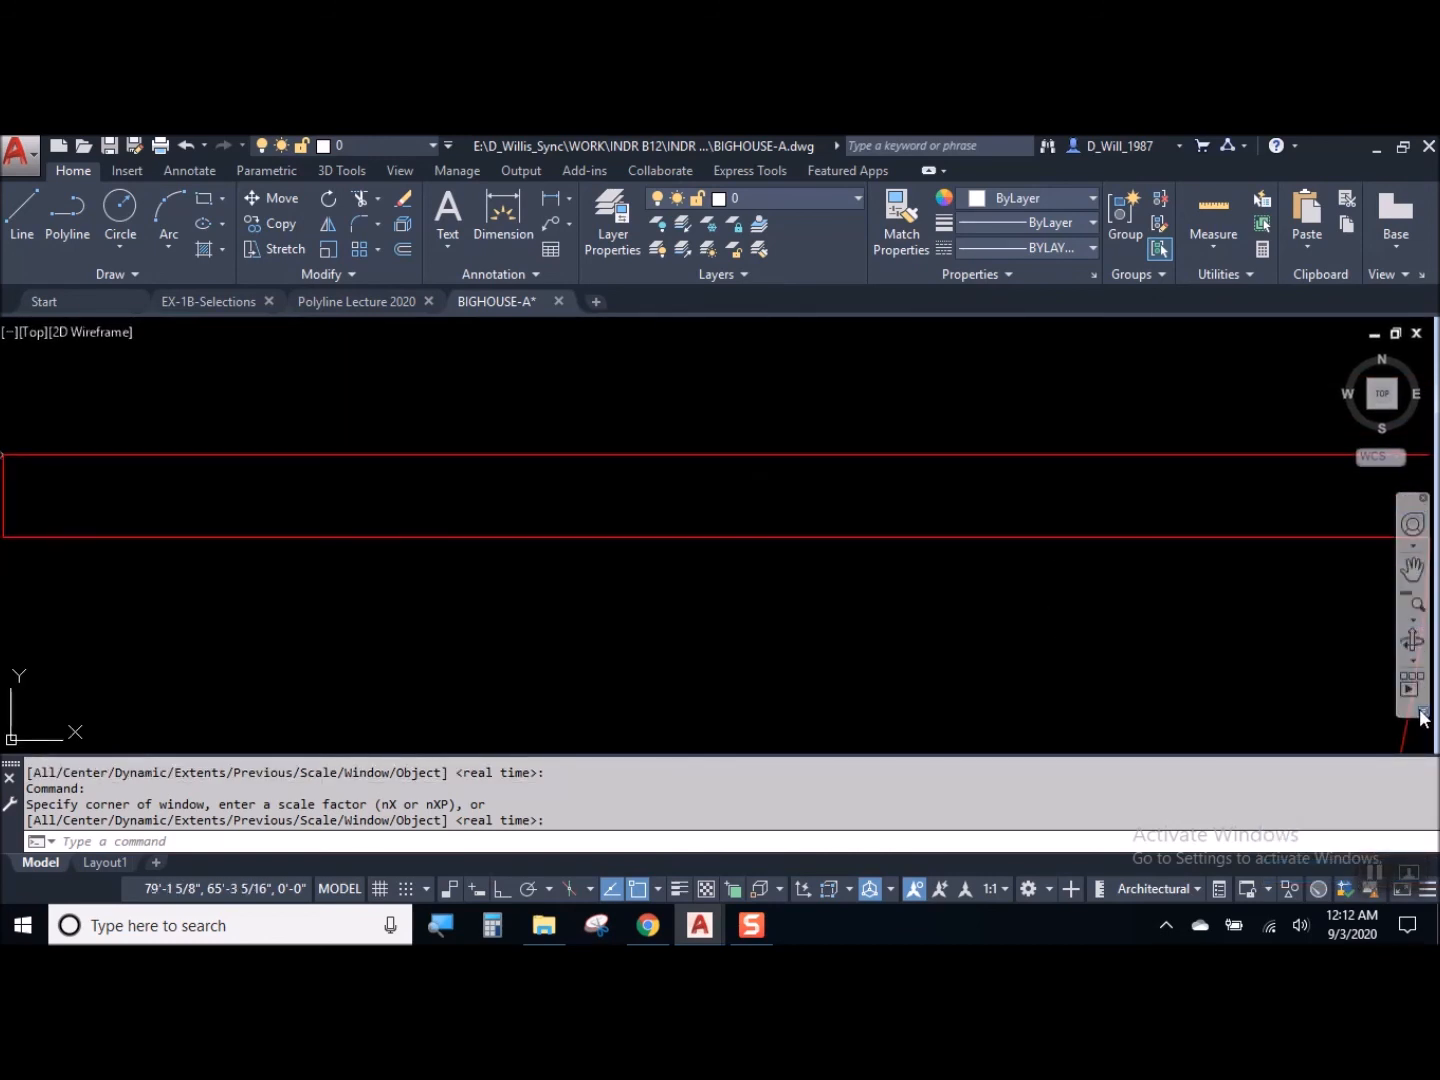
# Zoom out another increment to include the door swing and adjoining wall, and display the entire floor plan with Zoom All
pyautogui.click(1421, 624)
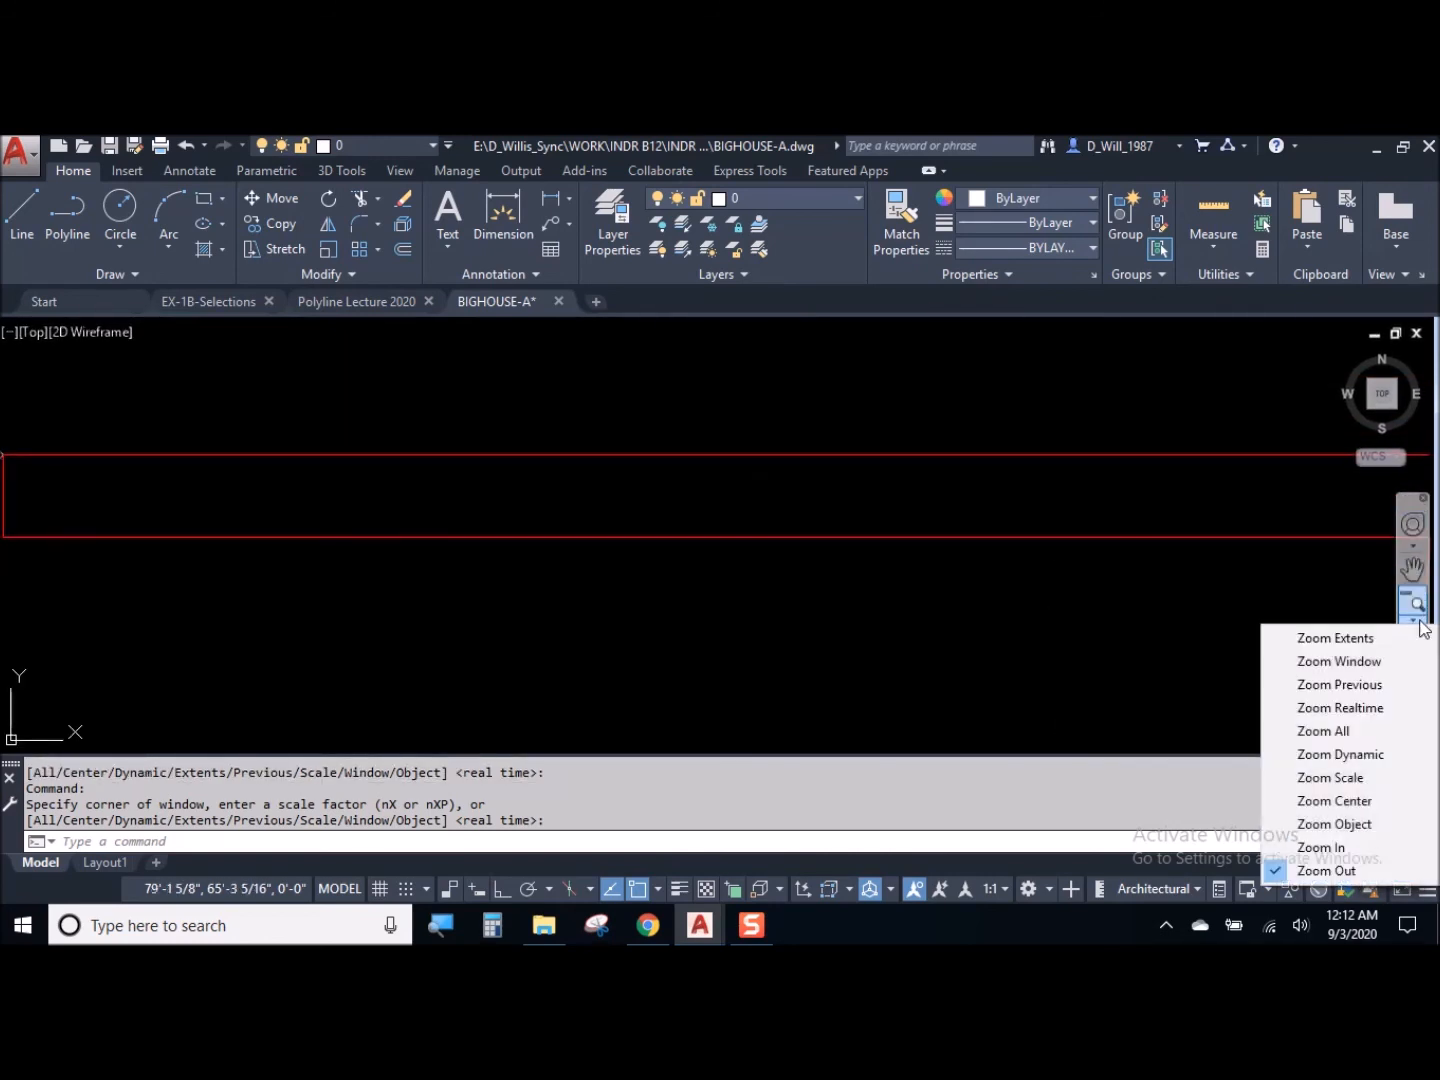
pyautogui.click(1327, 866)
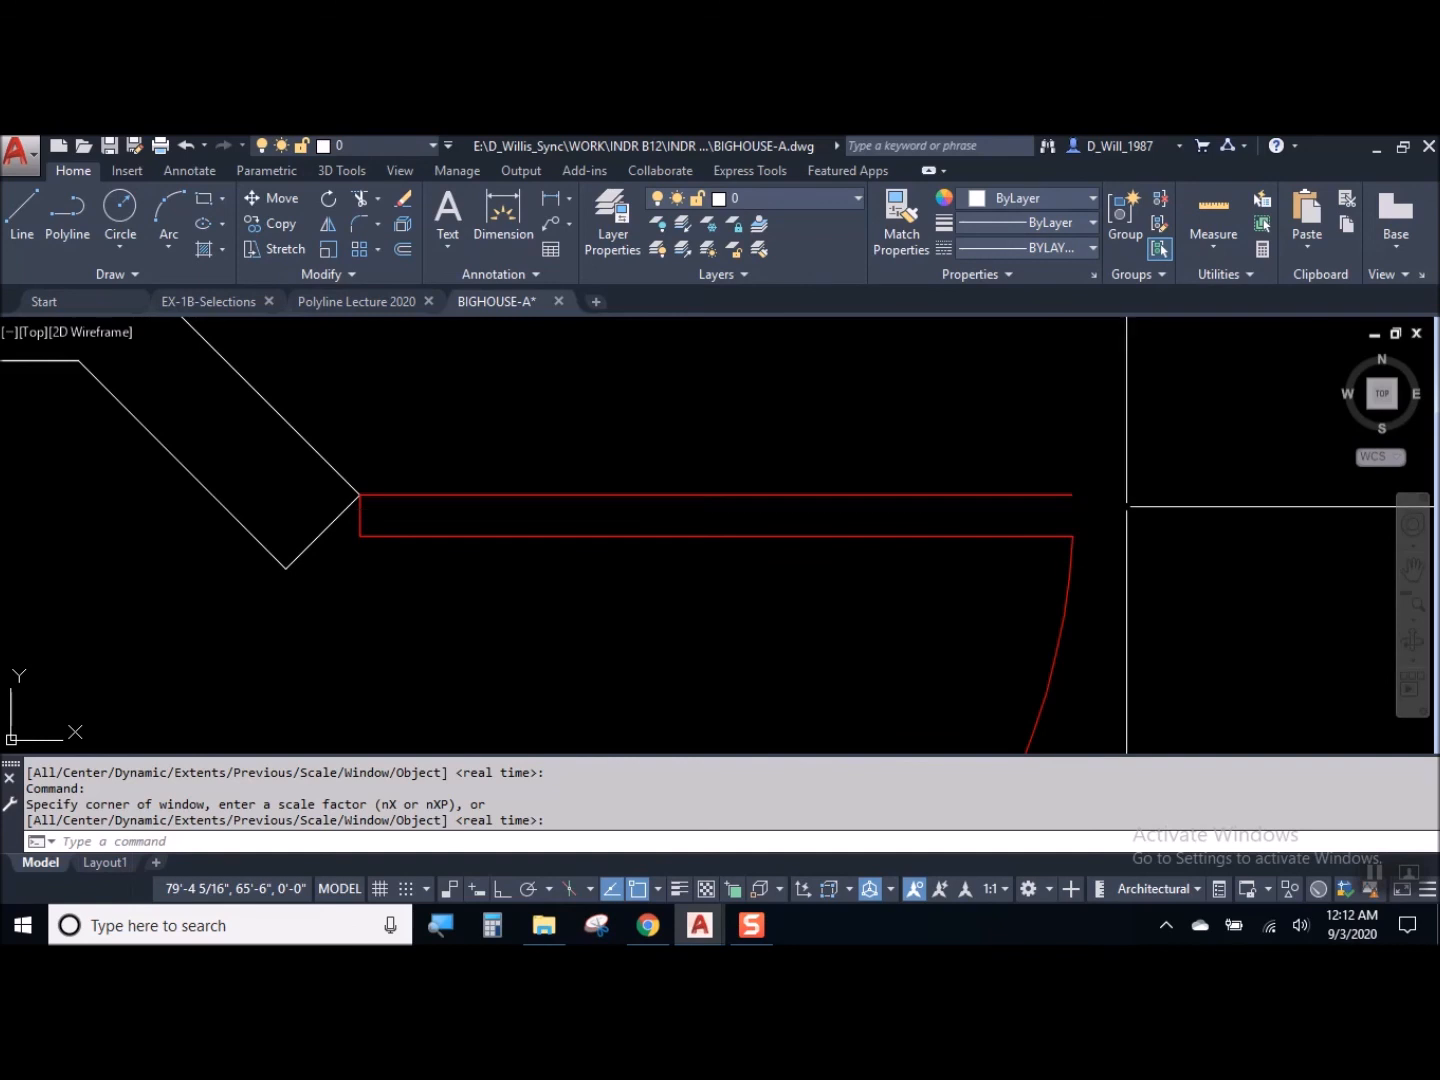
pyautogui.click(1410, 622)
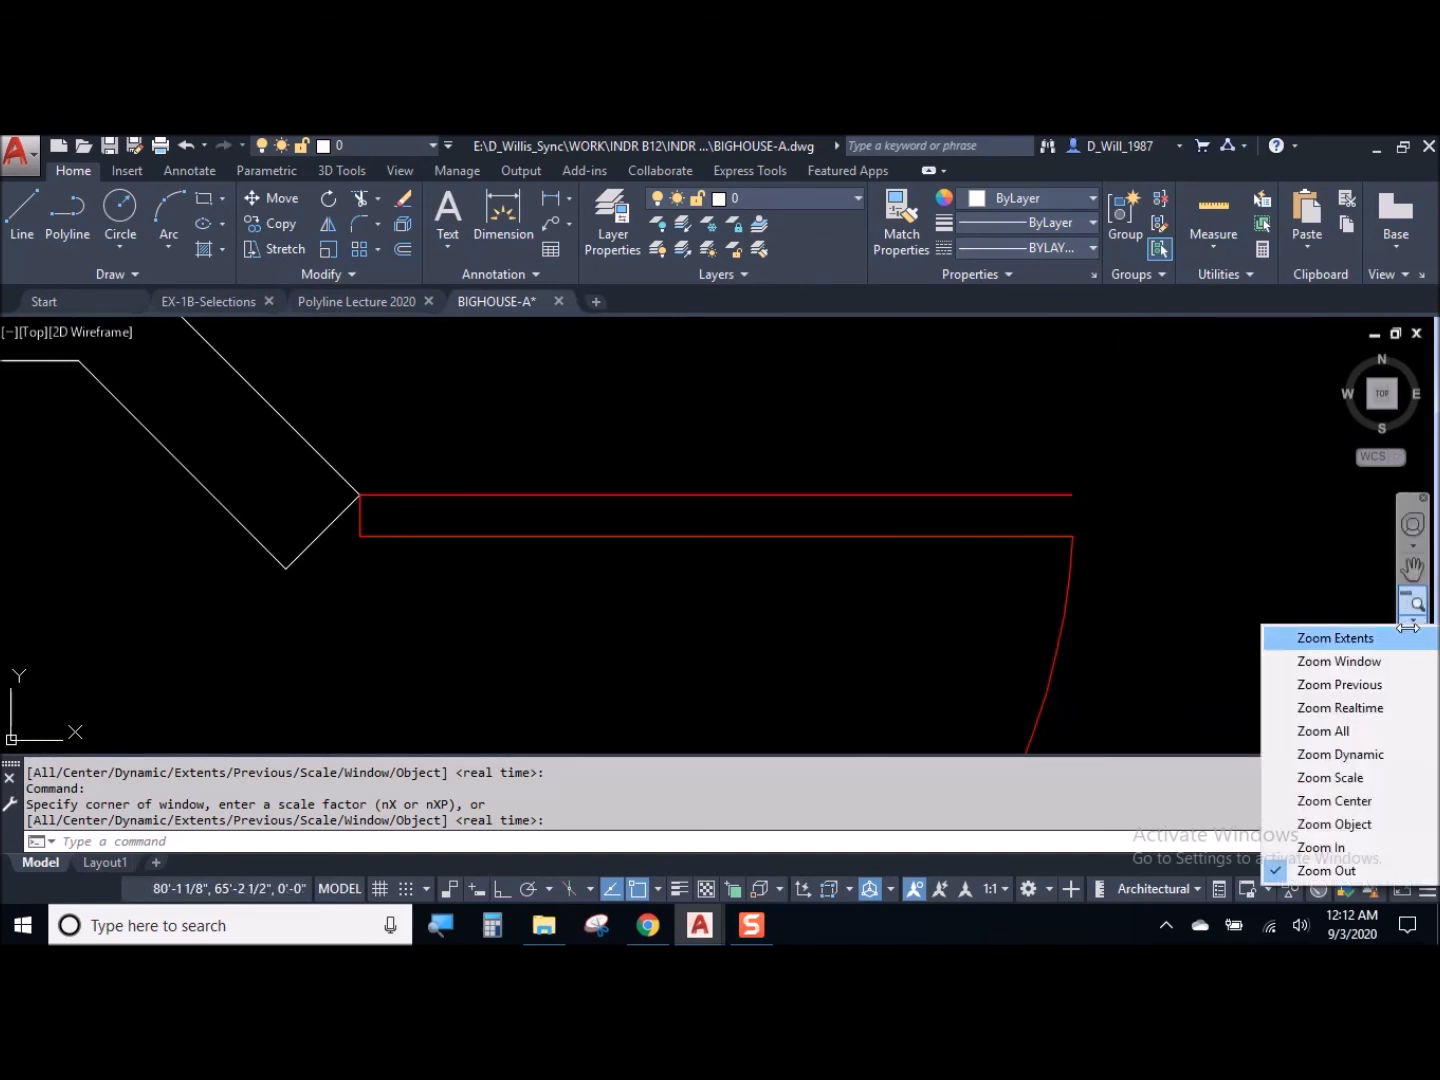
pyautogui.click(1327, 733)
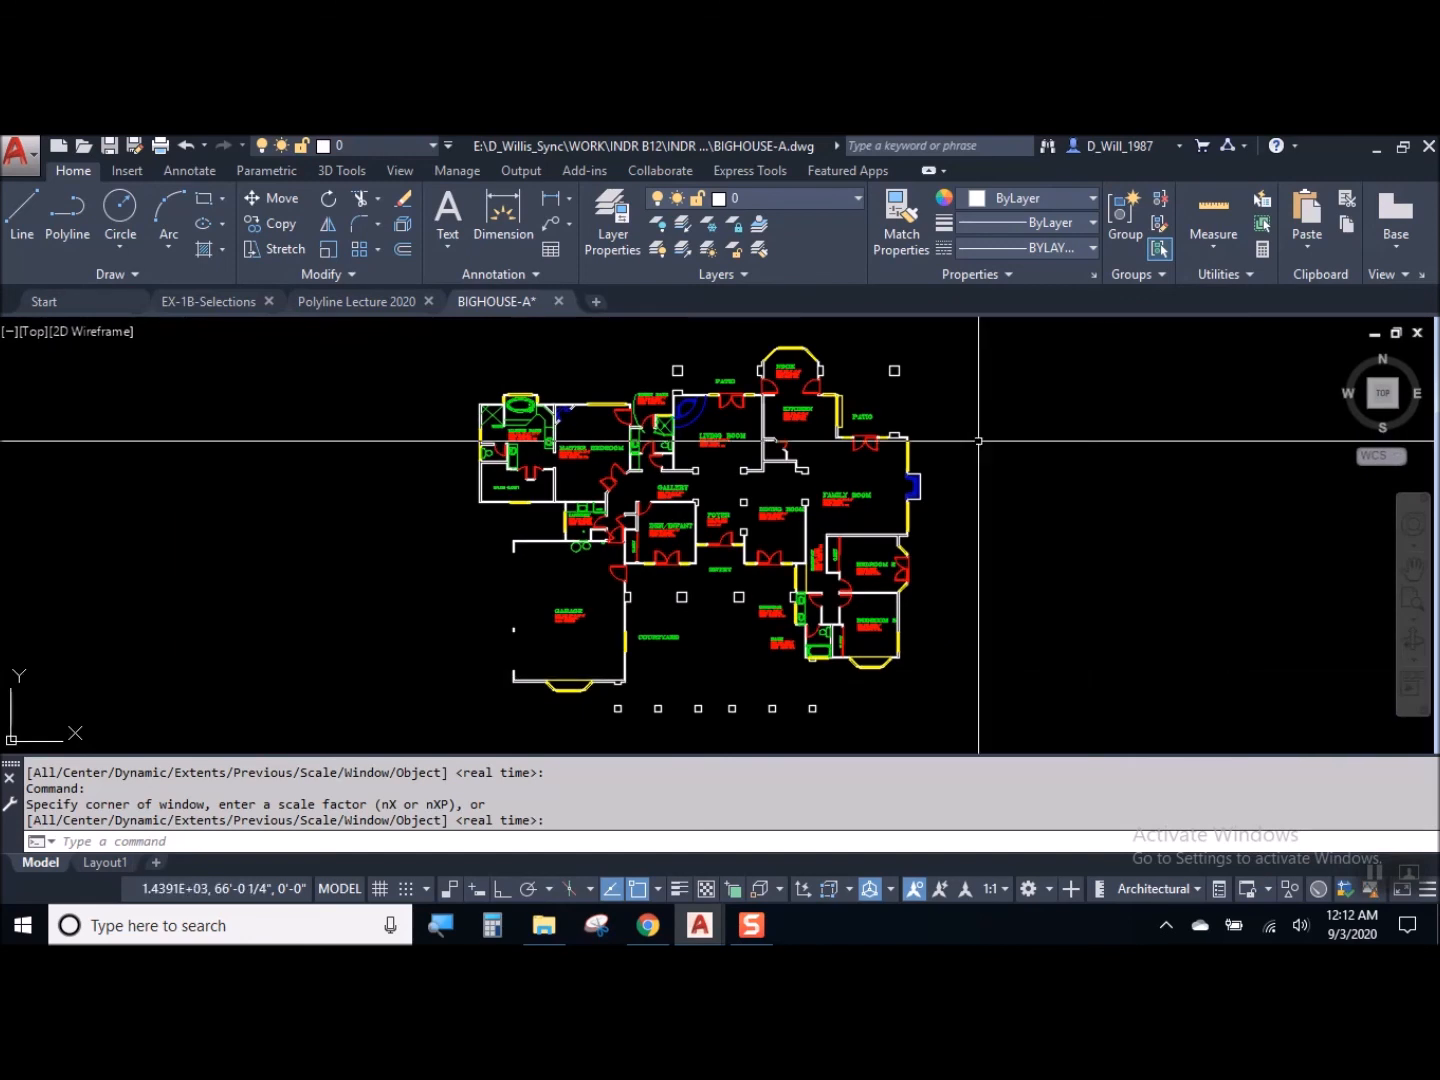